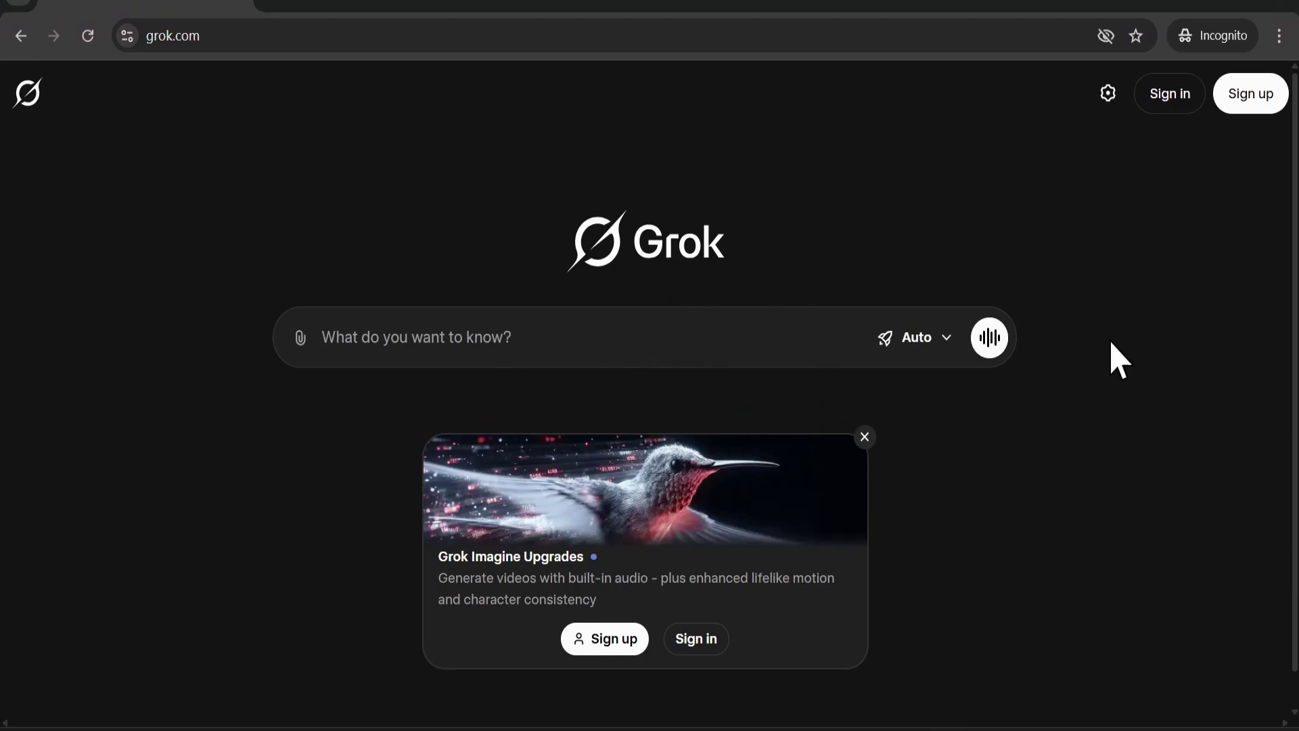
Start signing up for a new Grok account.
click(1248, 101)
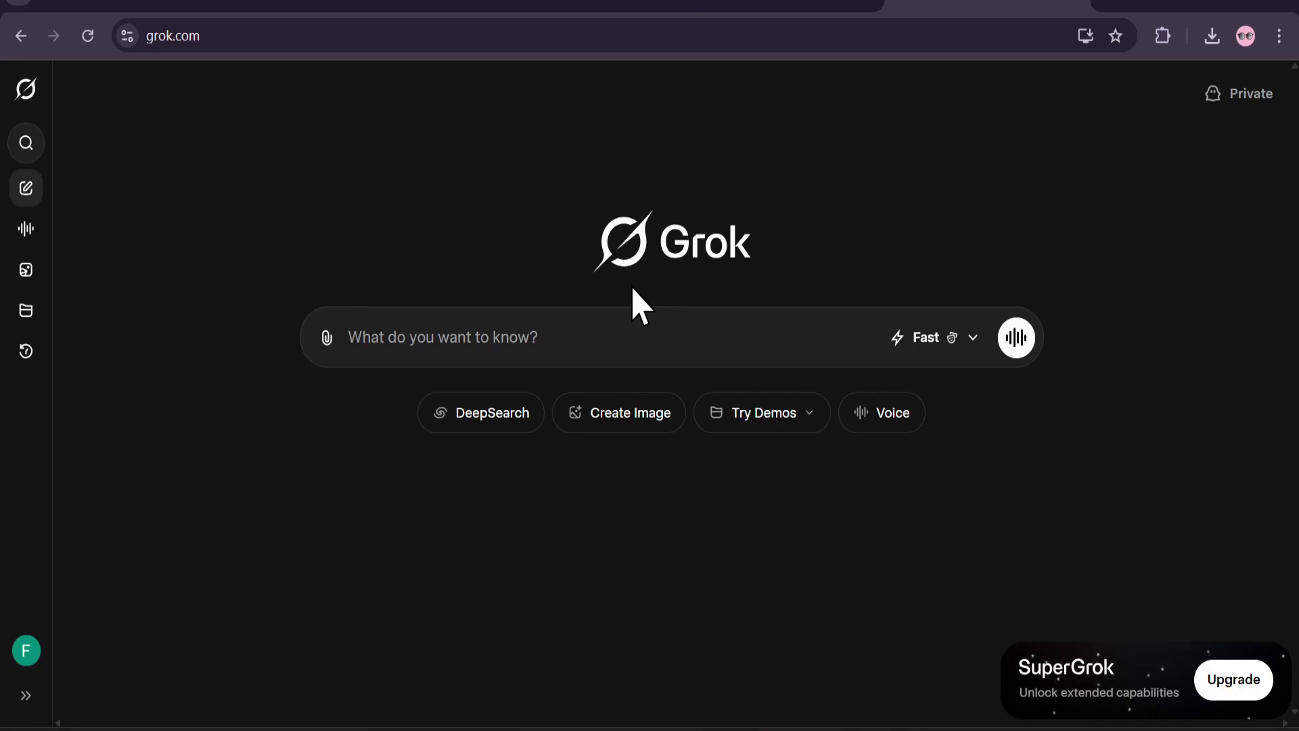
click(27, 274)
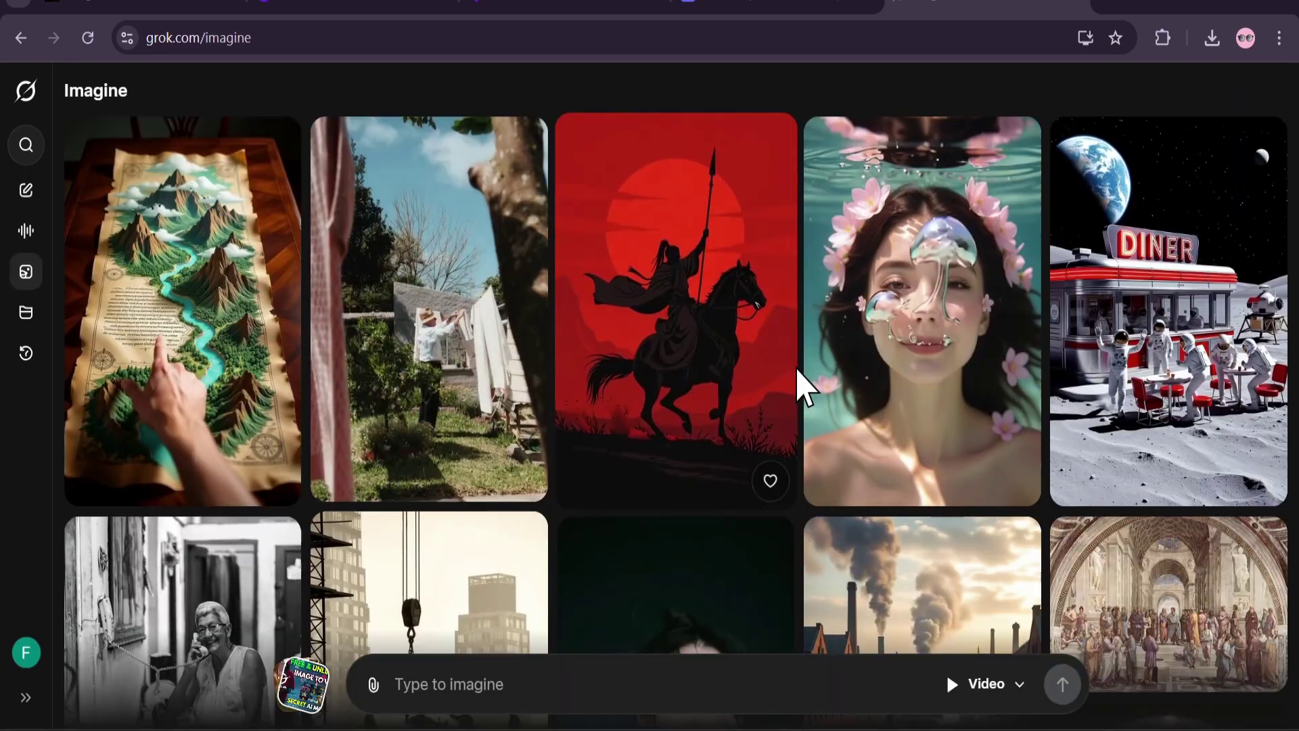
scroll(765, 399, down, 4)
scroll(775, 400, up, 4)
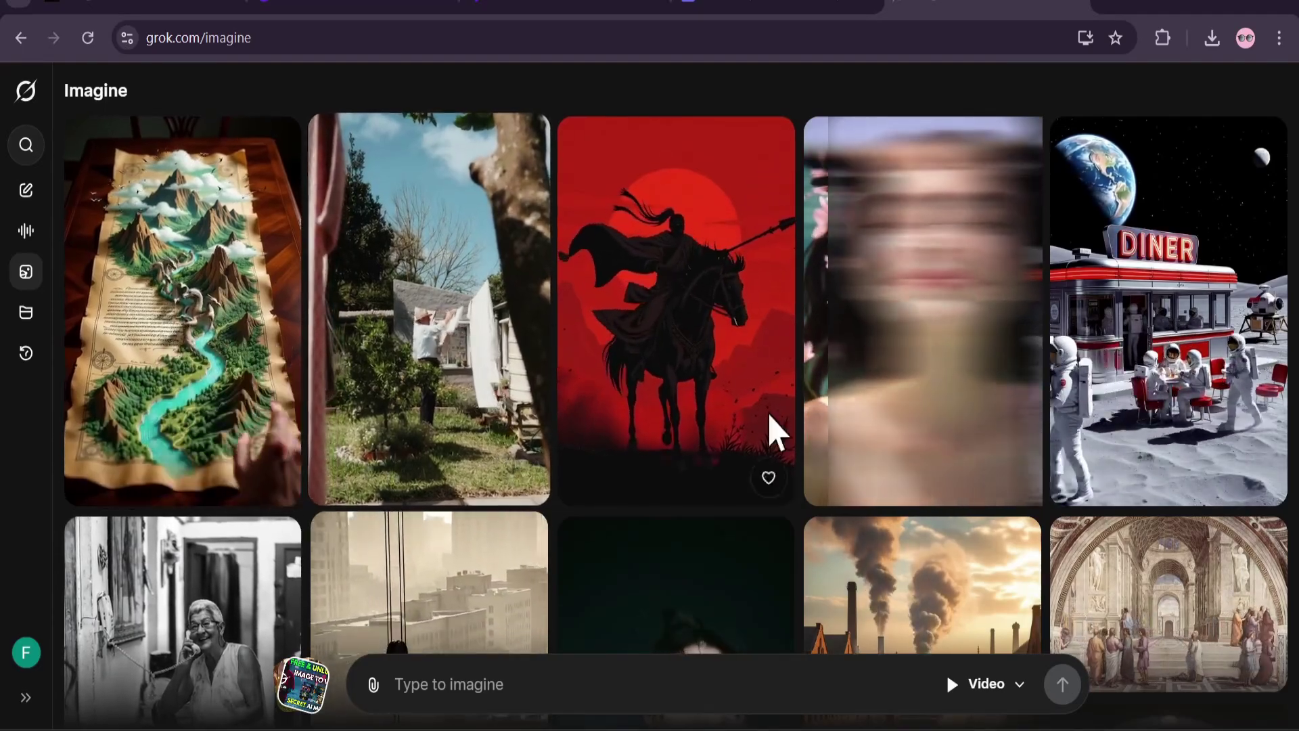
scroll(1189, 456, down, 10)
scroll(1082, 463, down, 4)
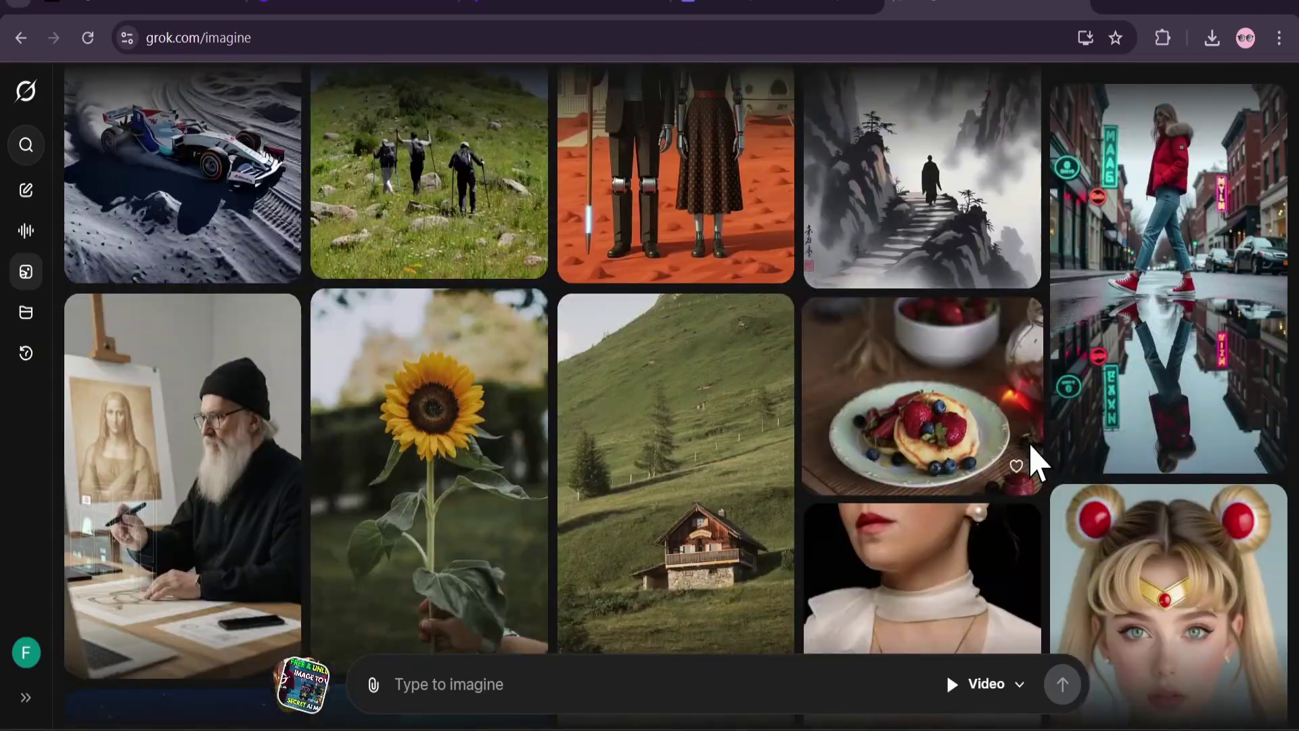
scroll(1035, 459, up, 14)
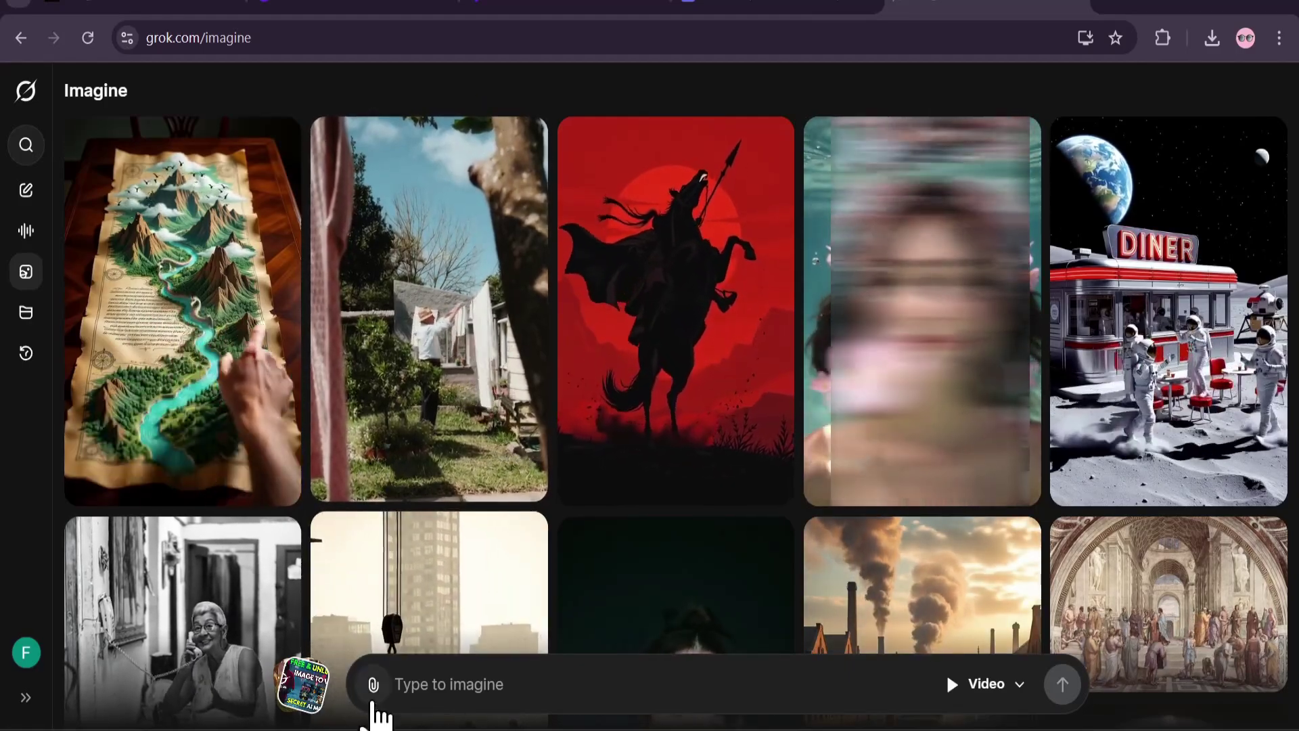
click(436, 690)
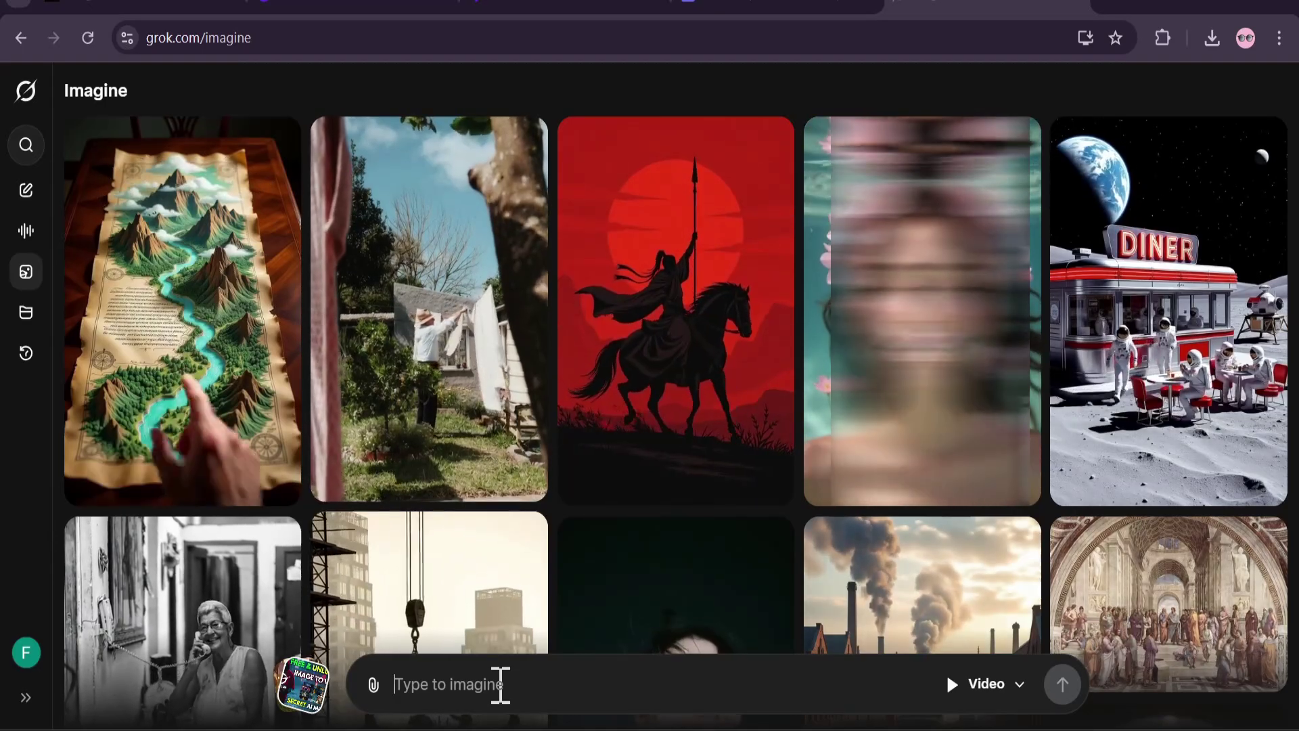
Submit the prompt 'A HOUSE IN A FILED VAN GOGH STYLE' and browse the generated paintings.
text(A HOUSE IN A FILED VAN GOGH STYLE)
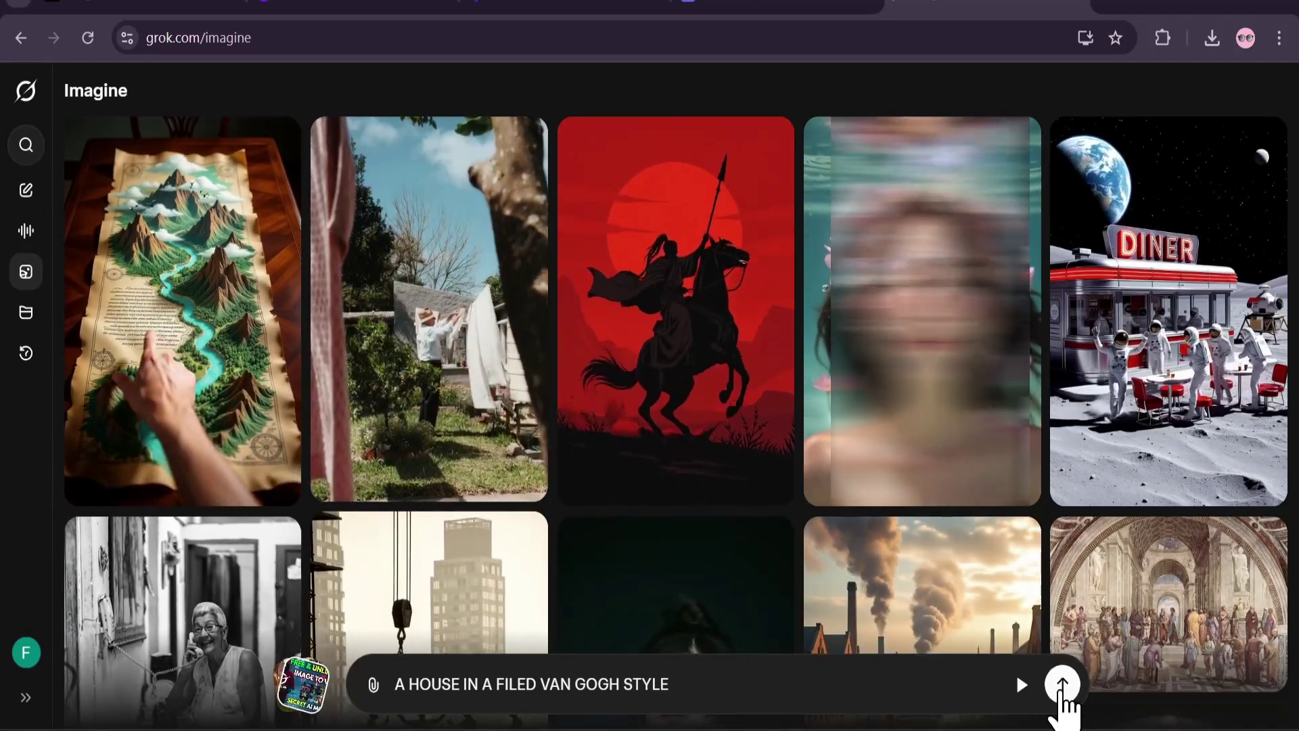
click(1061, 688)
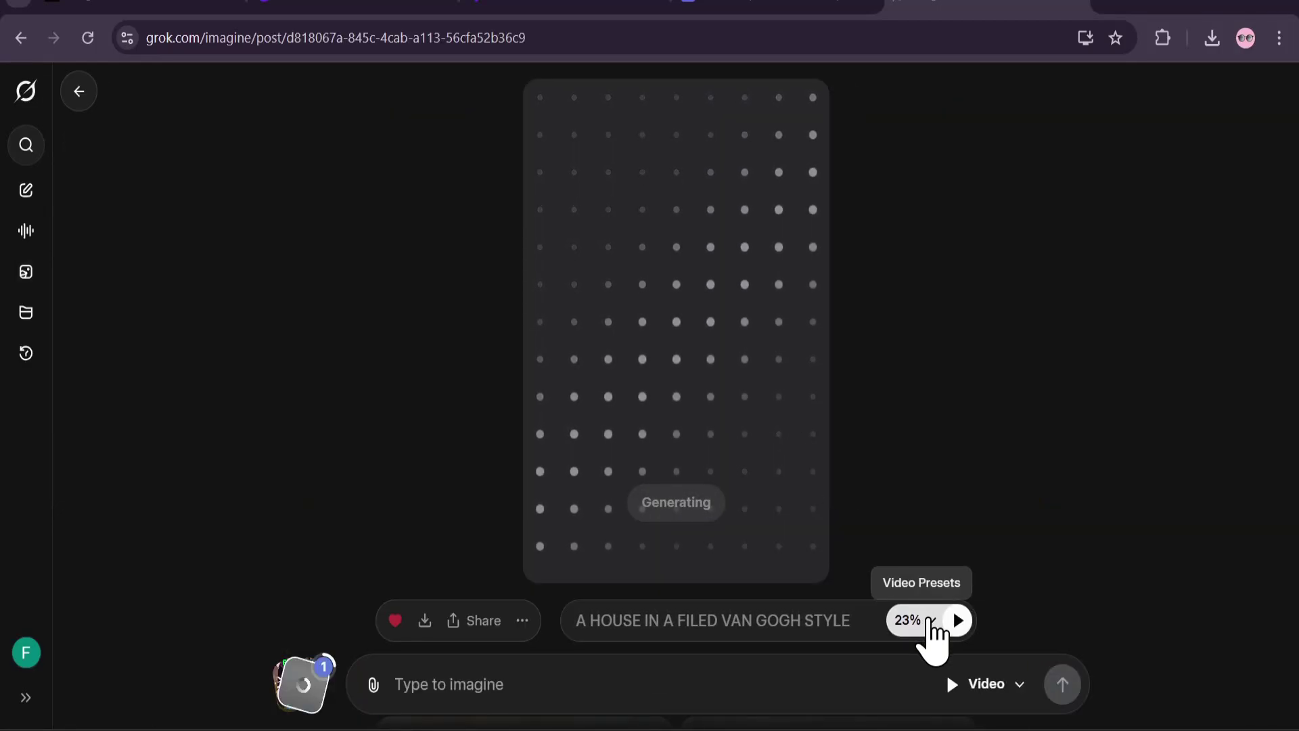
scroll(832, 510, down, 4)
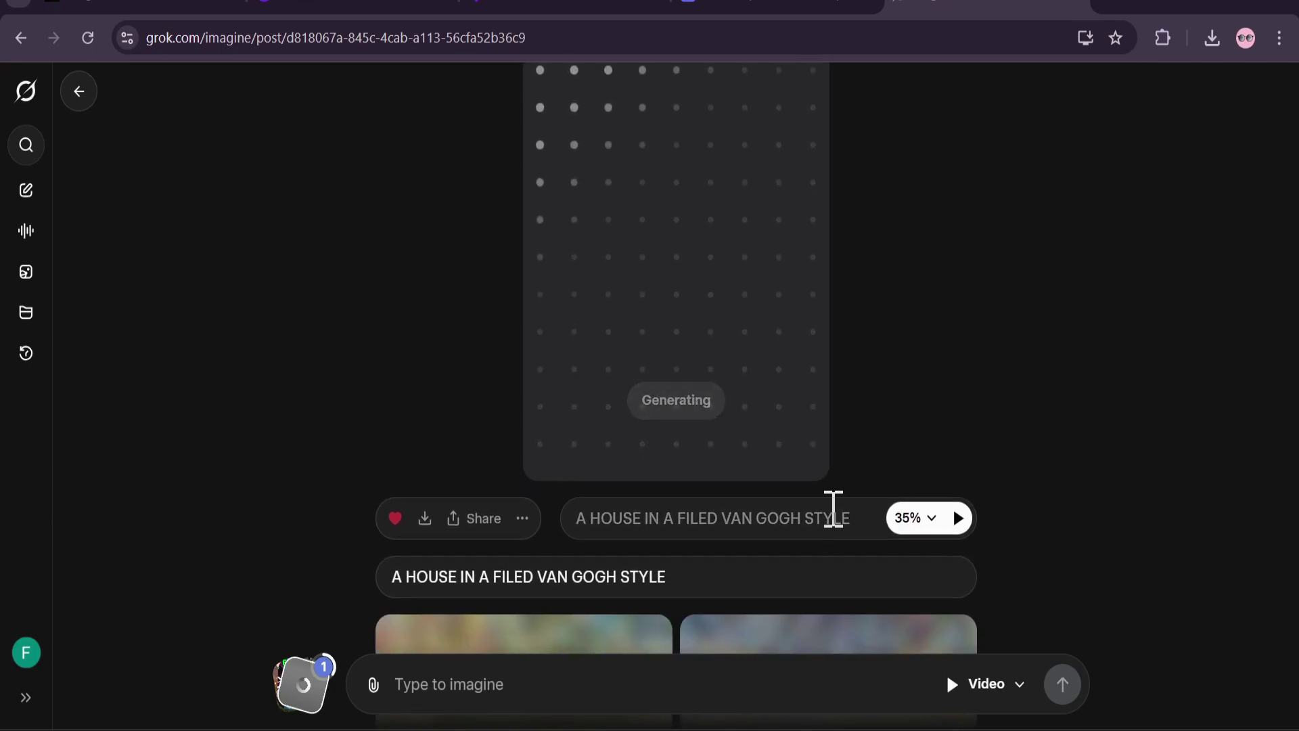
scroll(840, 524, down, 5)
scroll(479, 175, up, 2)
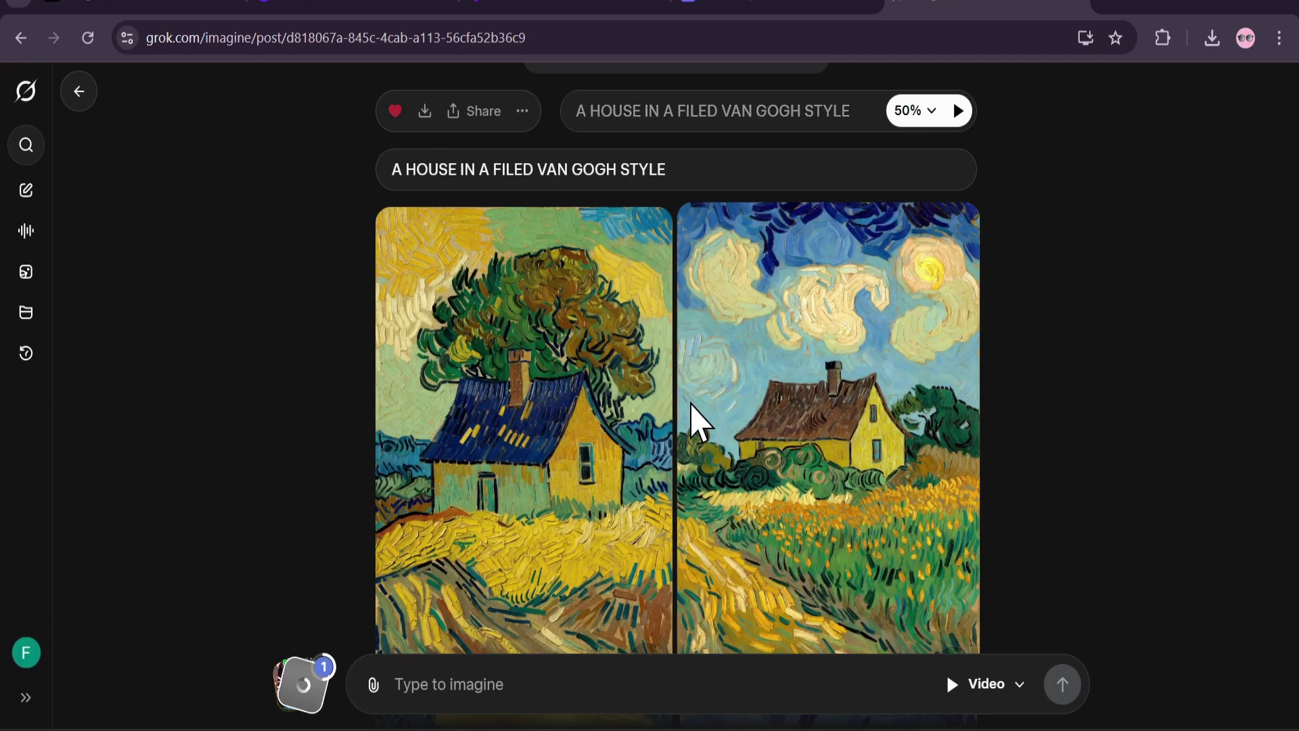
scroll(697, 422, down, 10)
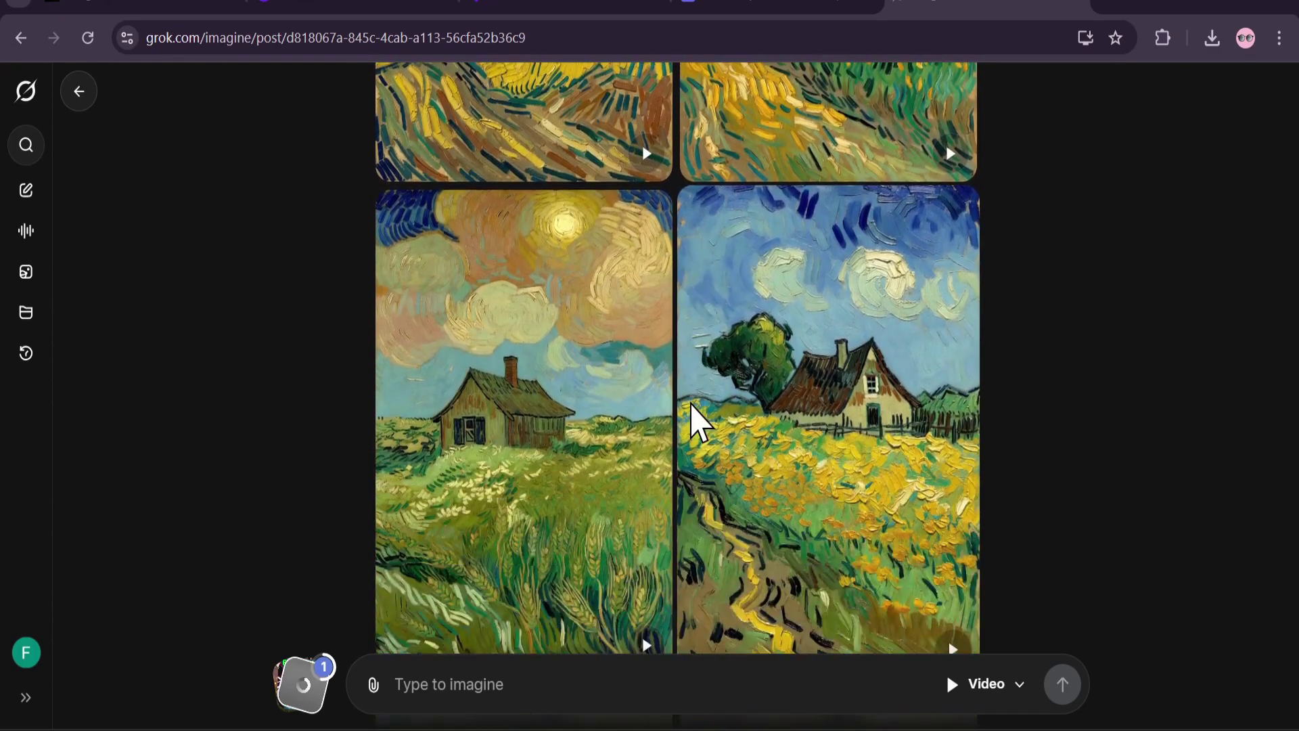
scroll(696, 423, down, 12)
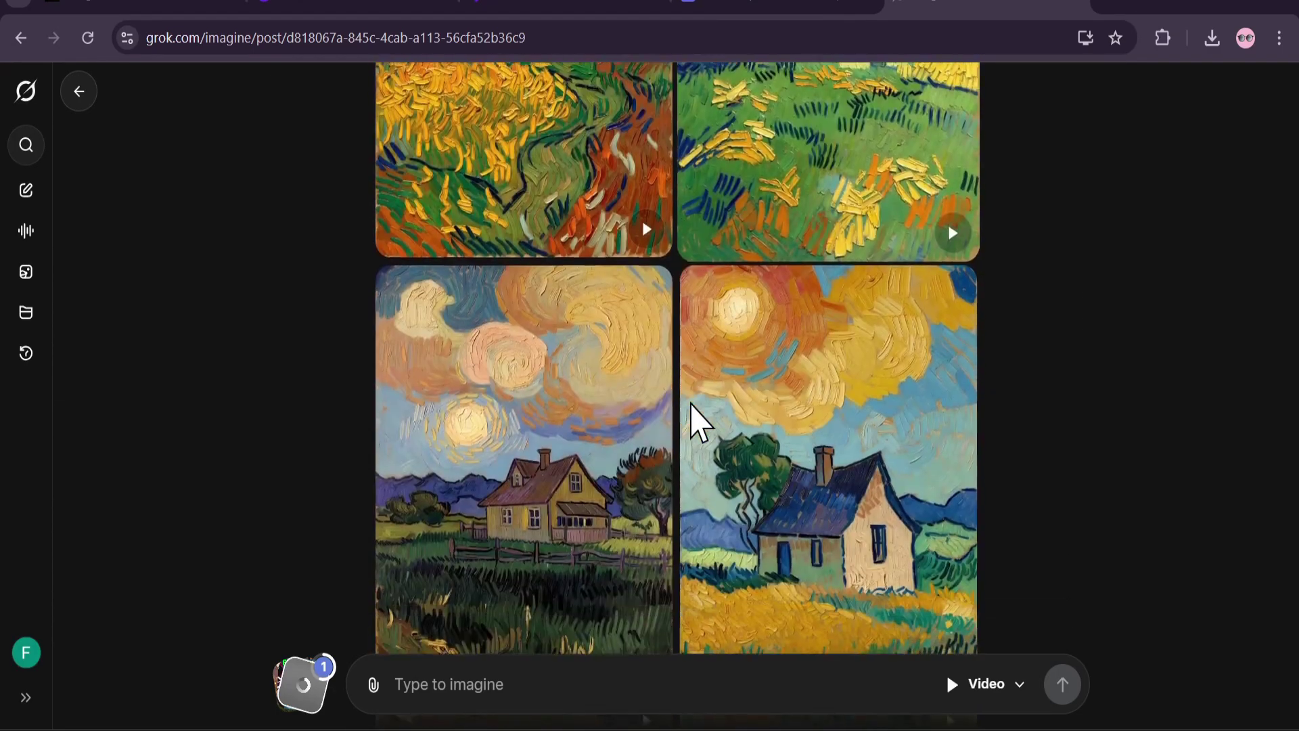
scroll(697, 423, down, 10)
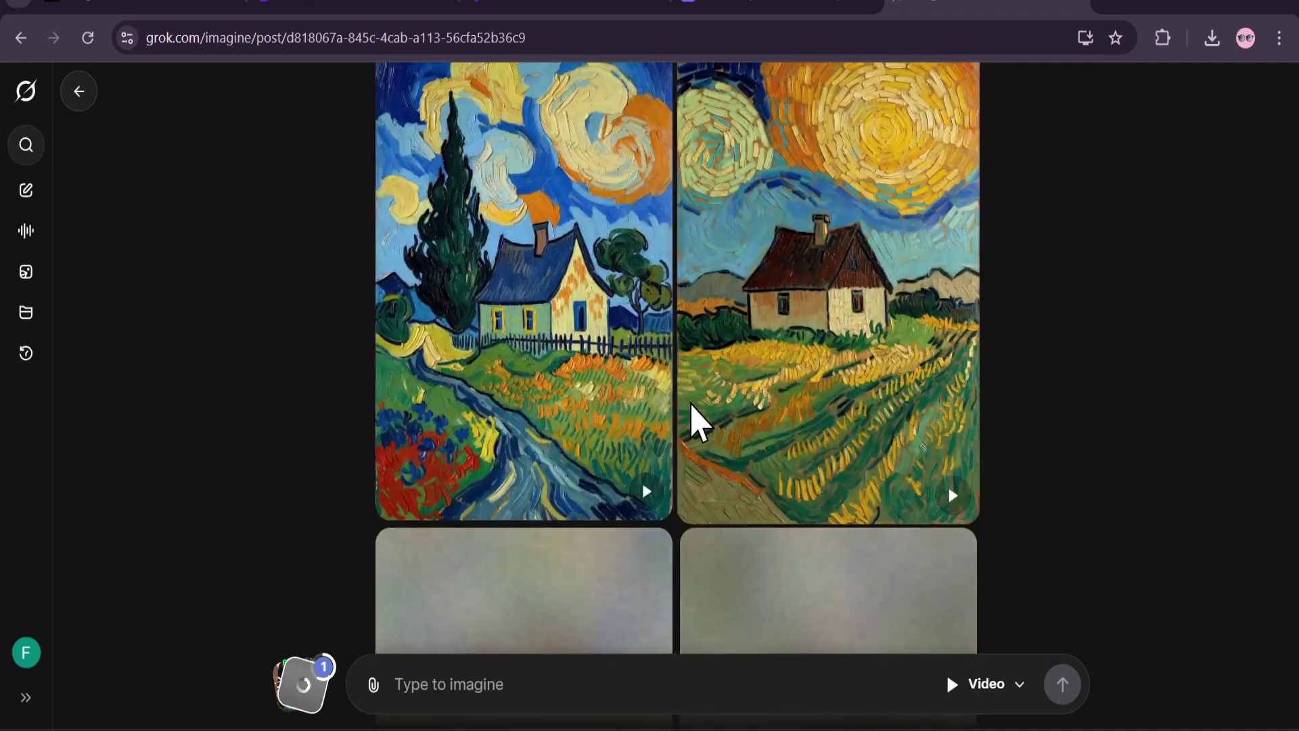
scroll(696, 423, down, 10)
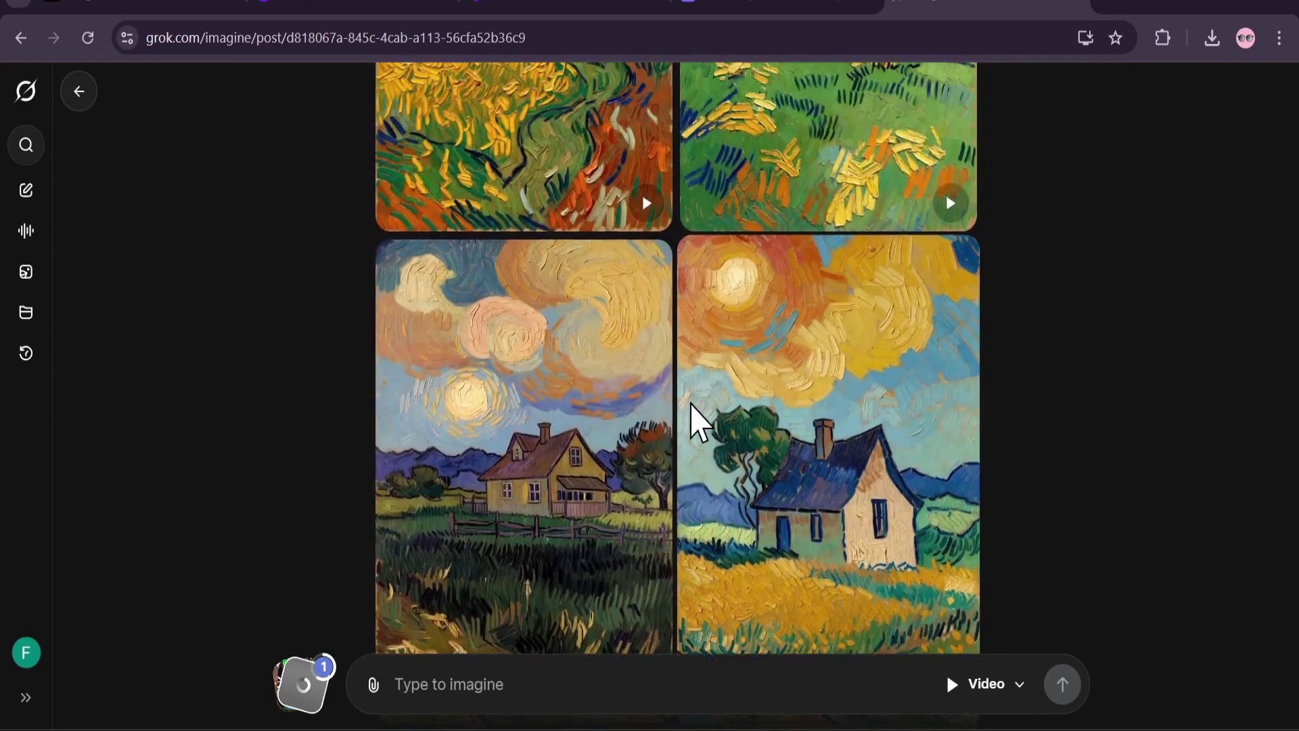
Scroll back up to the generated house video.
scroll(697, 423, up, 6)
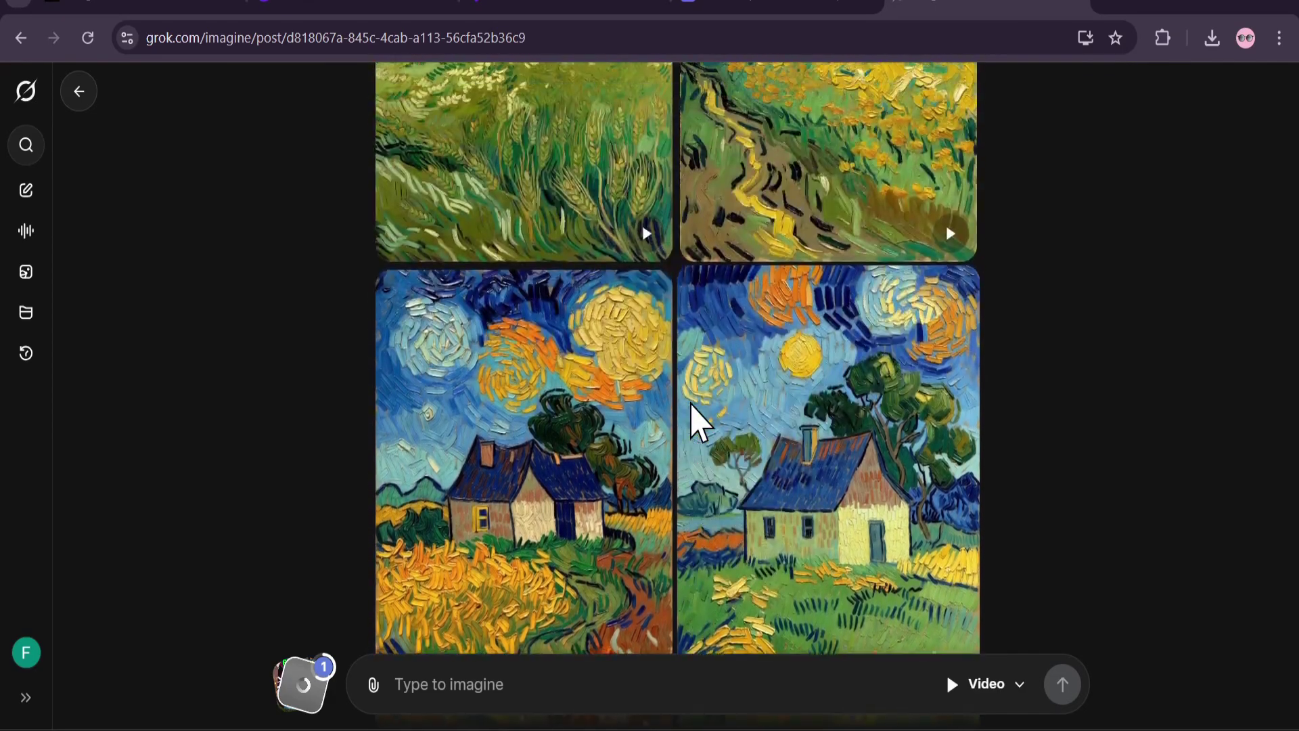
scroll(701, 423, up, 5)
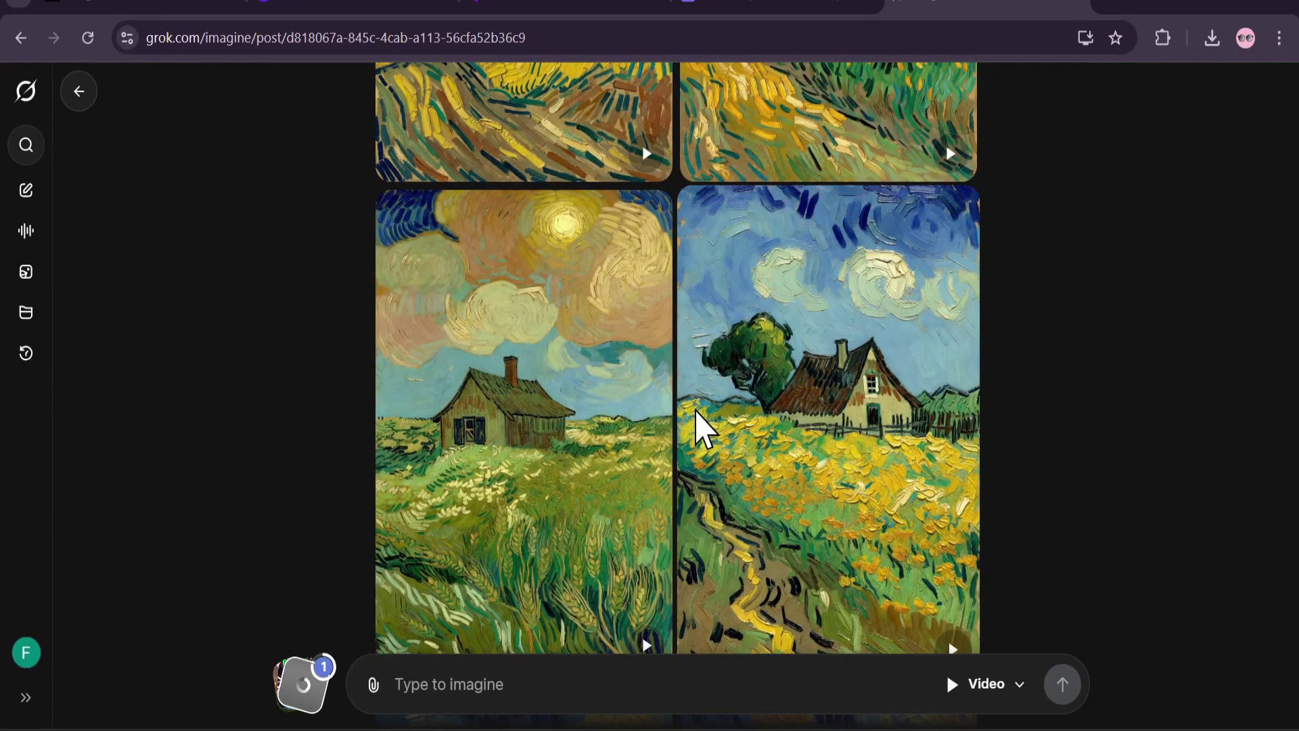
scroll(700, 430, up, 5)
scroll(700, 430, up, 1)
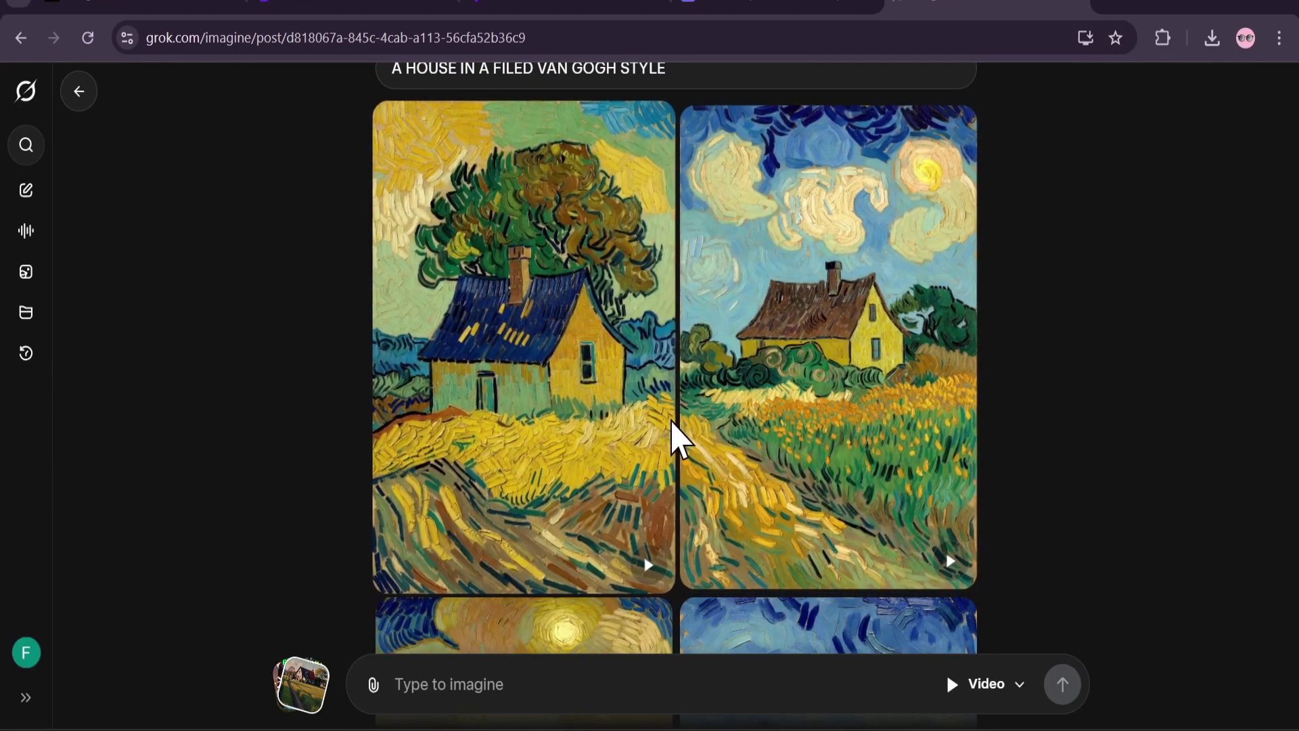
scroll(680, 435, up, 8)
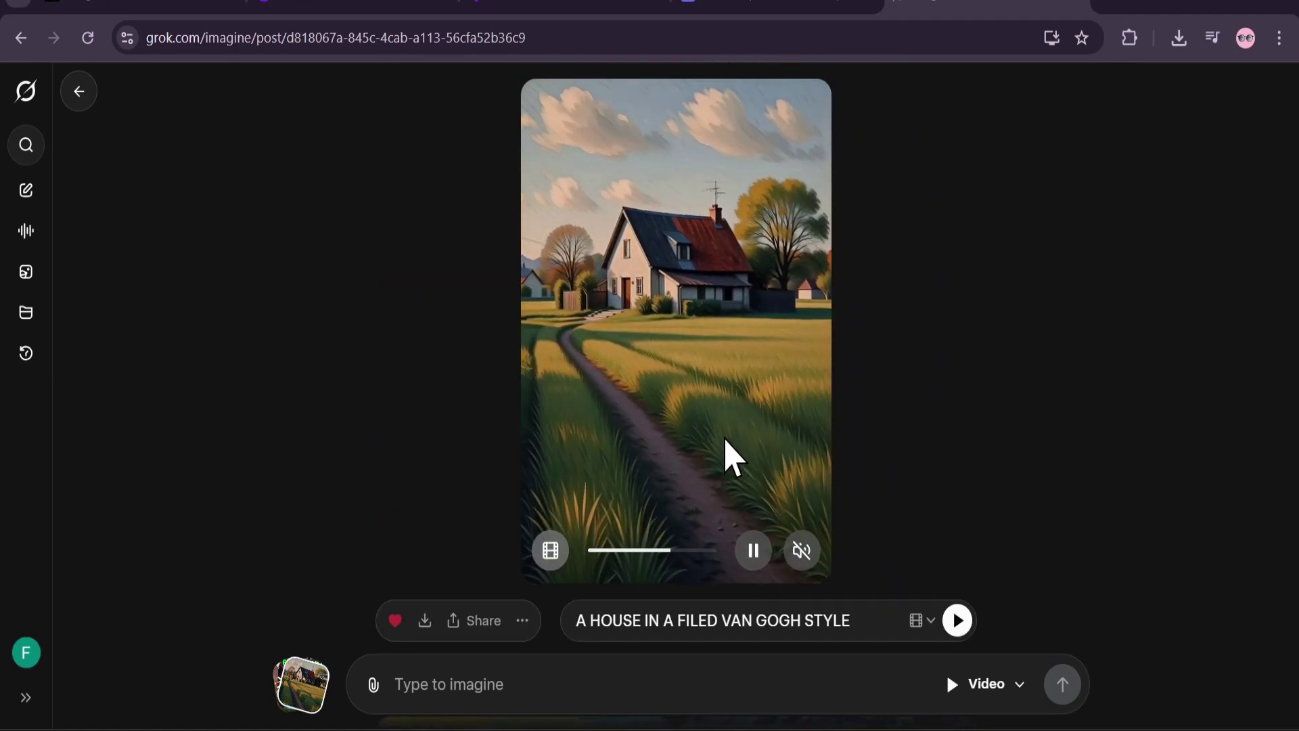
Pause the house video and toggle its sound on and back off.
click(752, 551)
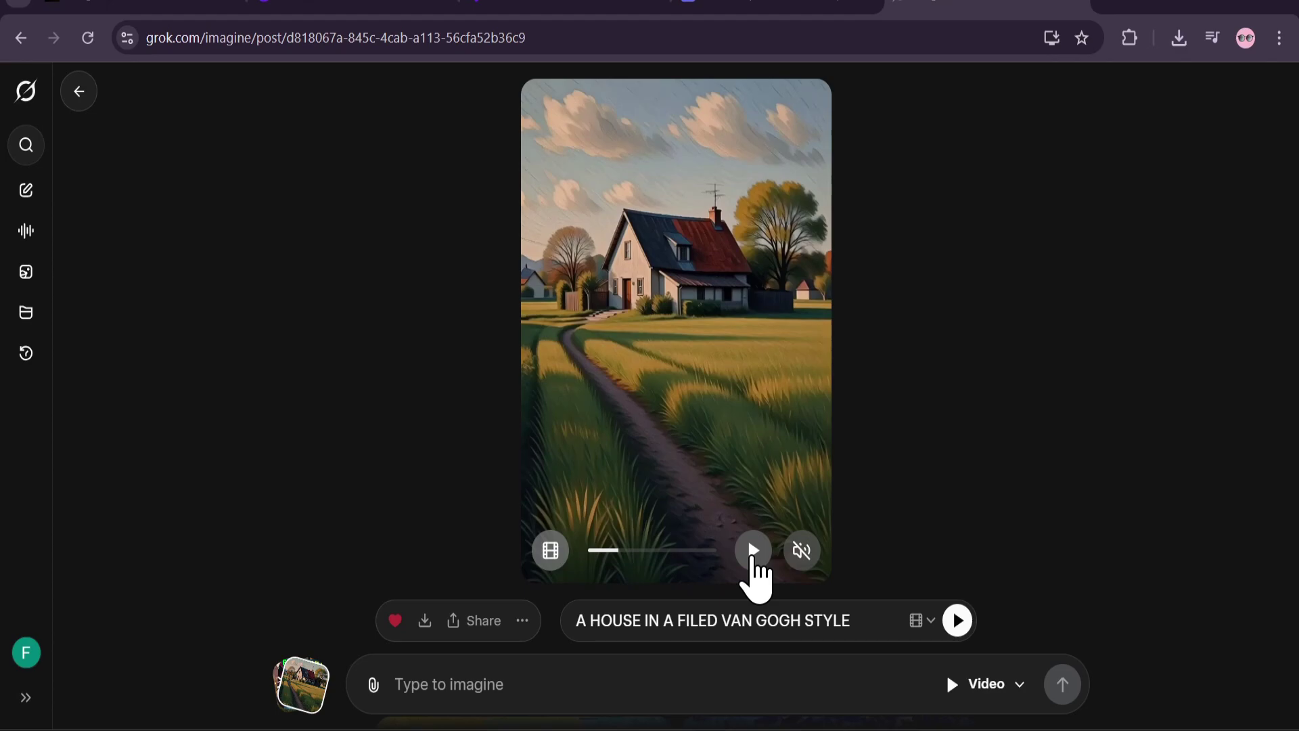
click(801, 550)
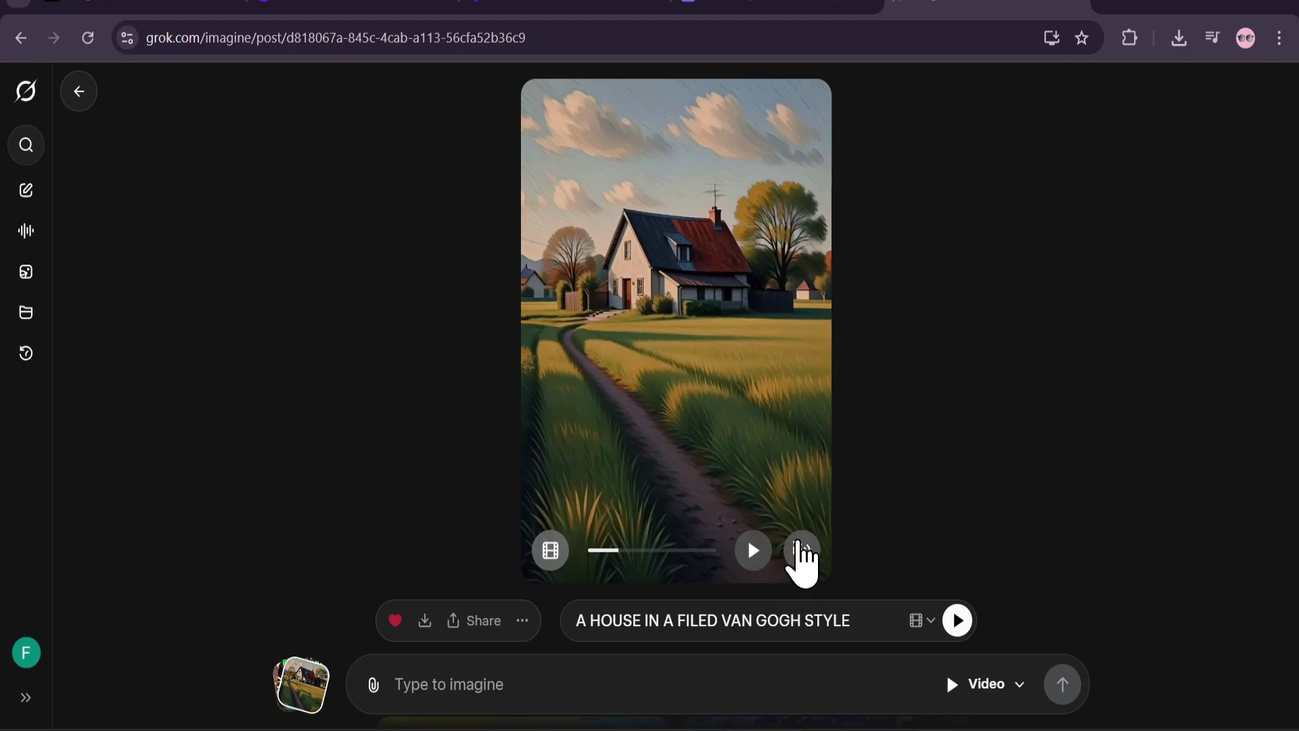
click(800, 549)
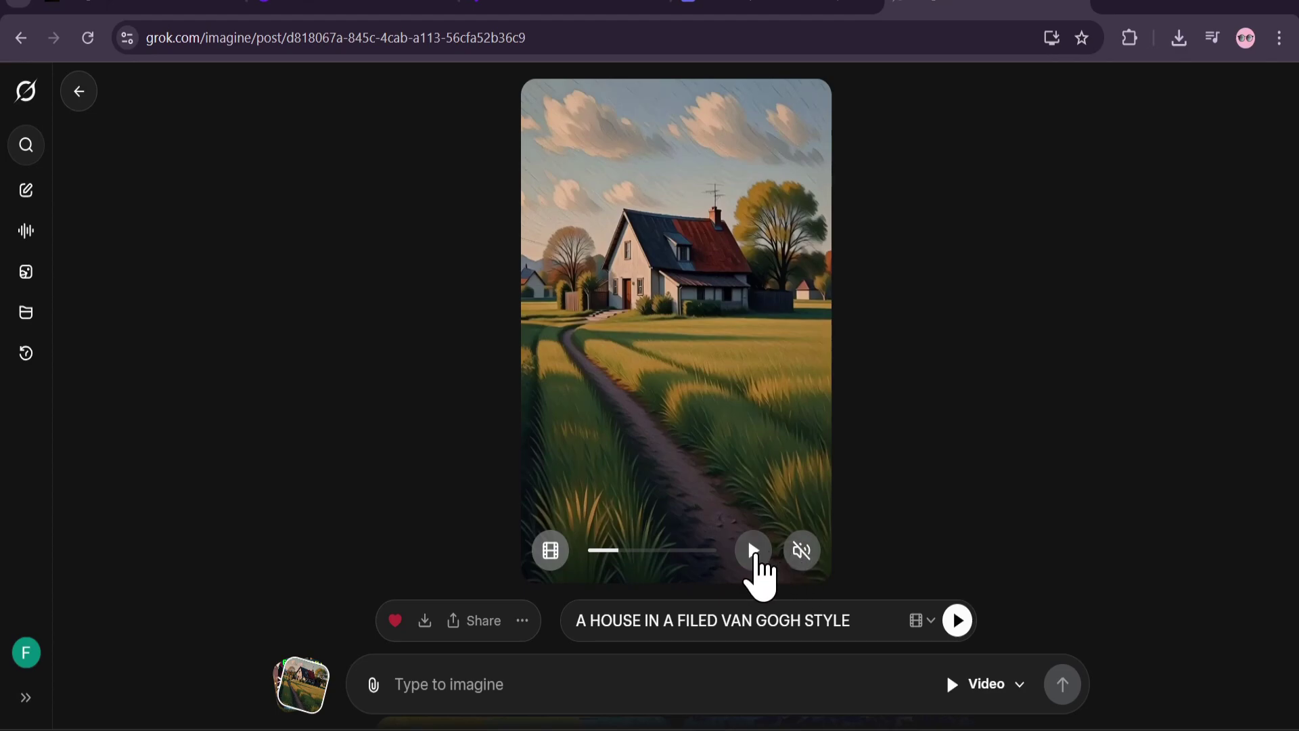
Rewind the house video to its start, replay it muted, and select its prompt text.
drag(615, 551, 595, 551)
click(801, 550)
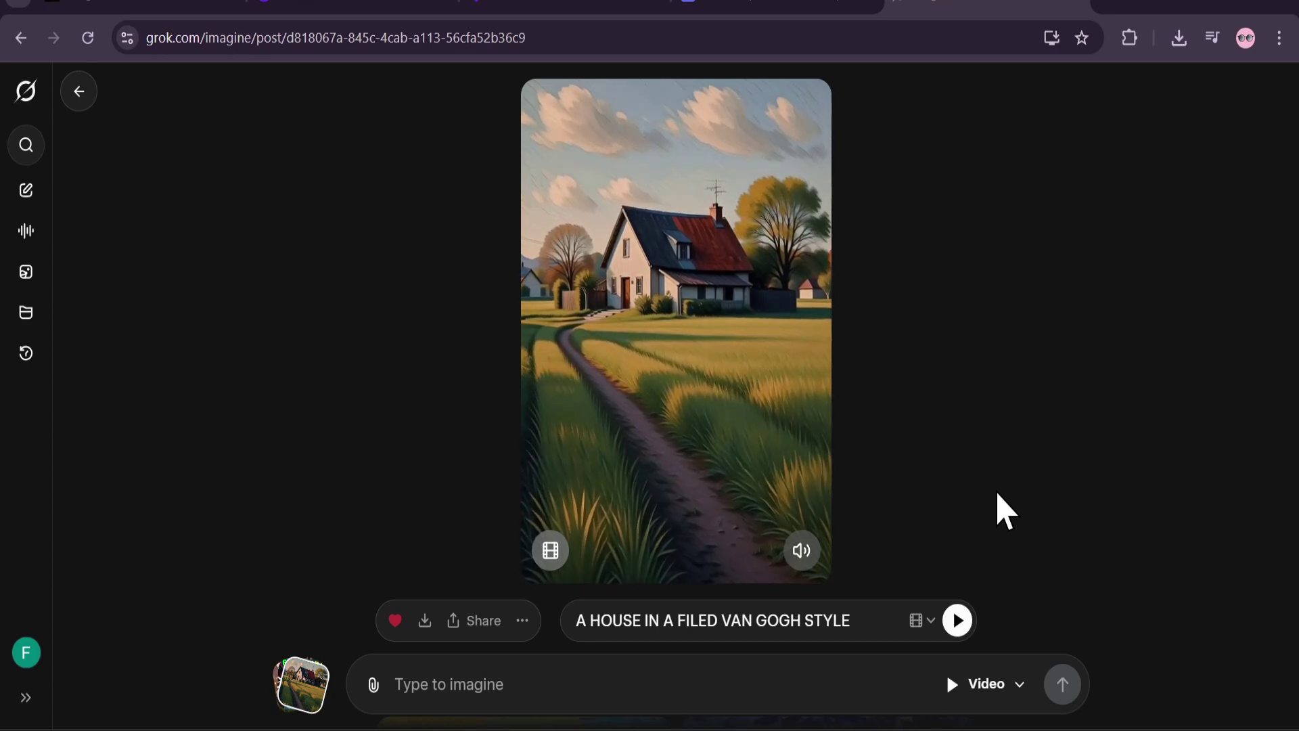
click(803, 551)
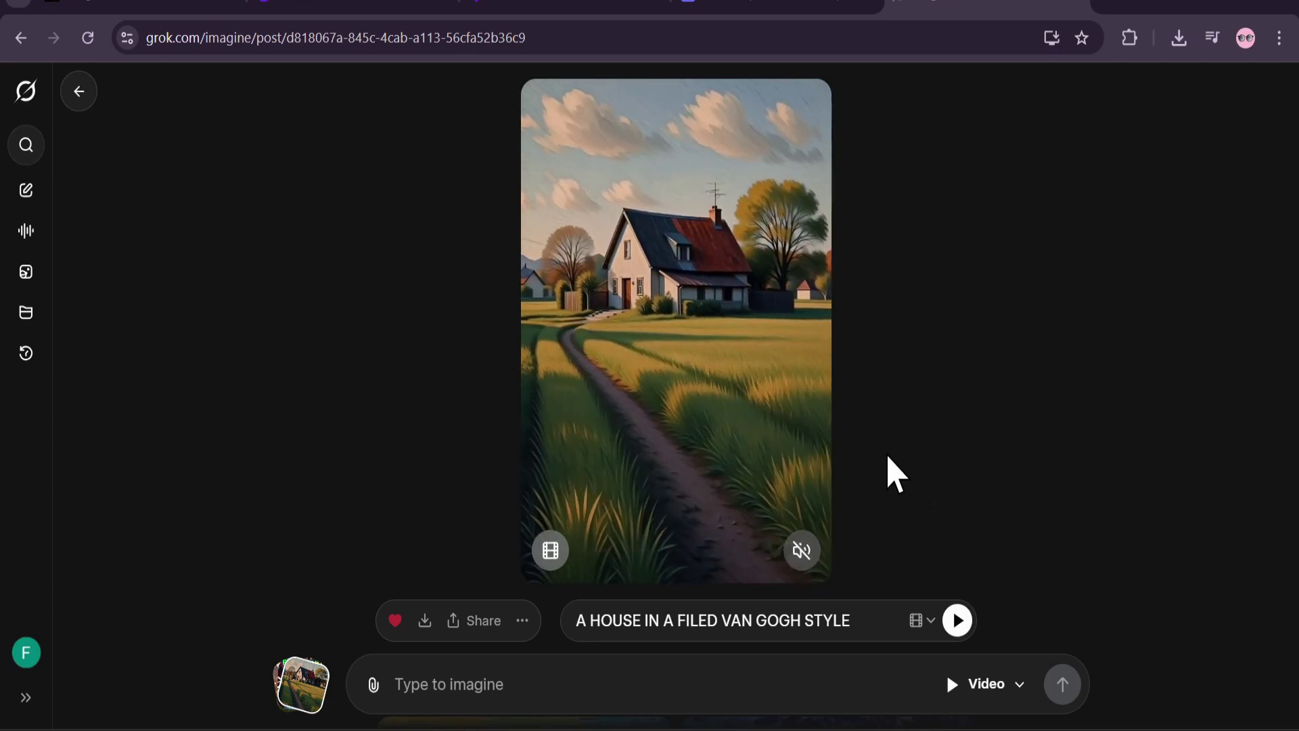
scroll(878, 480, down, 2)
drag(846, 520, 572, 521)
Generate the 'DAY TURN INTO NIGHT' video and pause it on the aurora night scene.
text(DAY TURN INTO NIGHT)
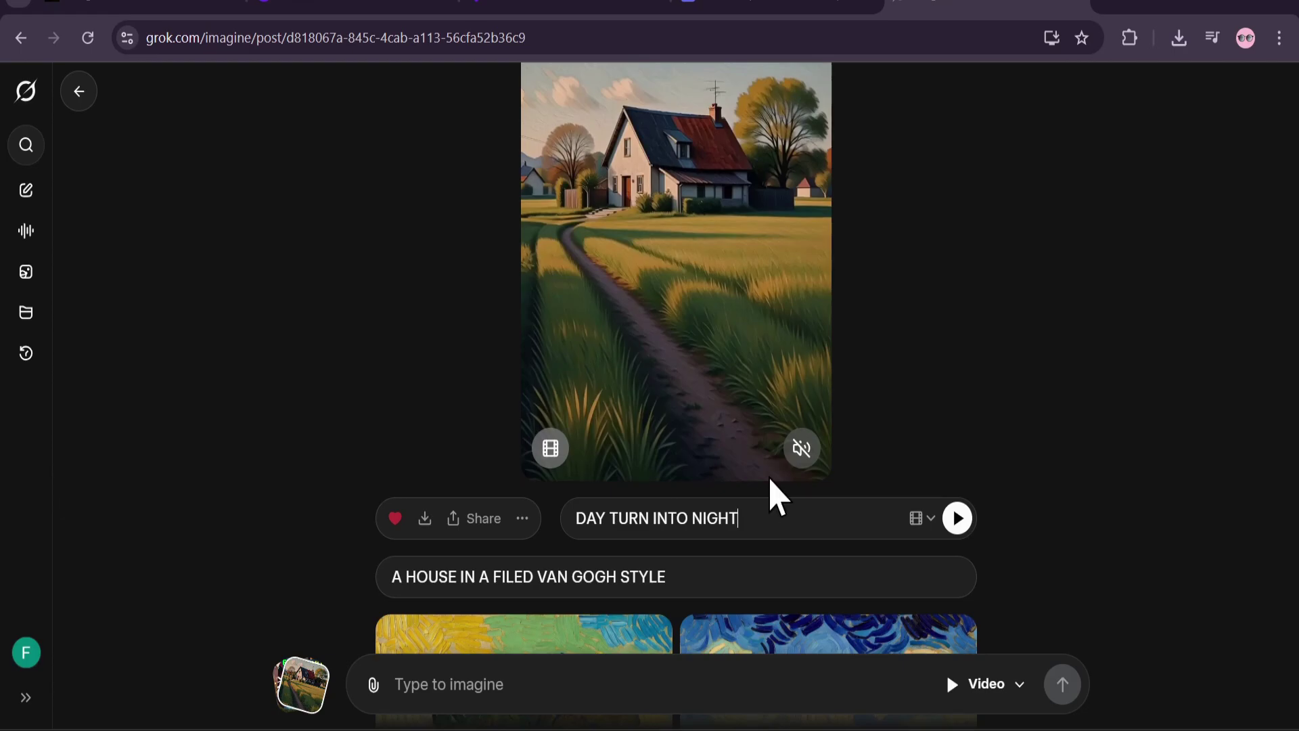
scroll(690, 371, up, 2)
scroll(705, 368, down, 4)
scroll(683, 326, up, 3)
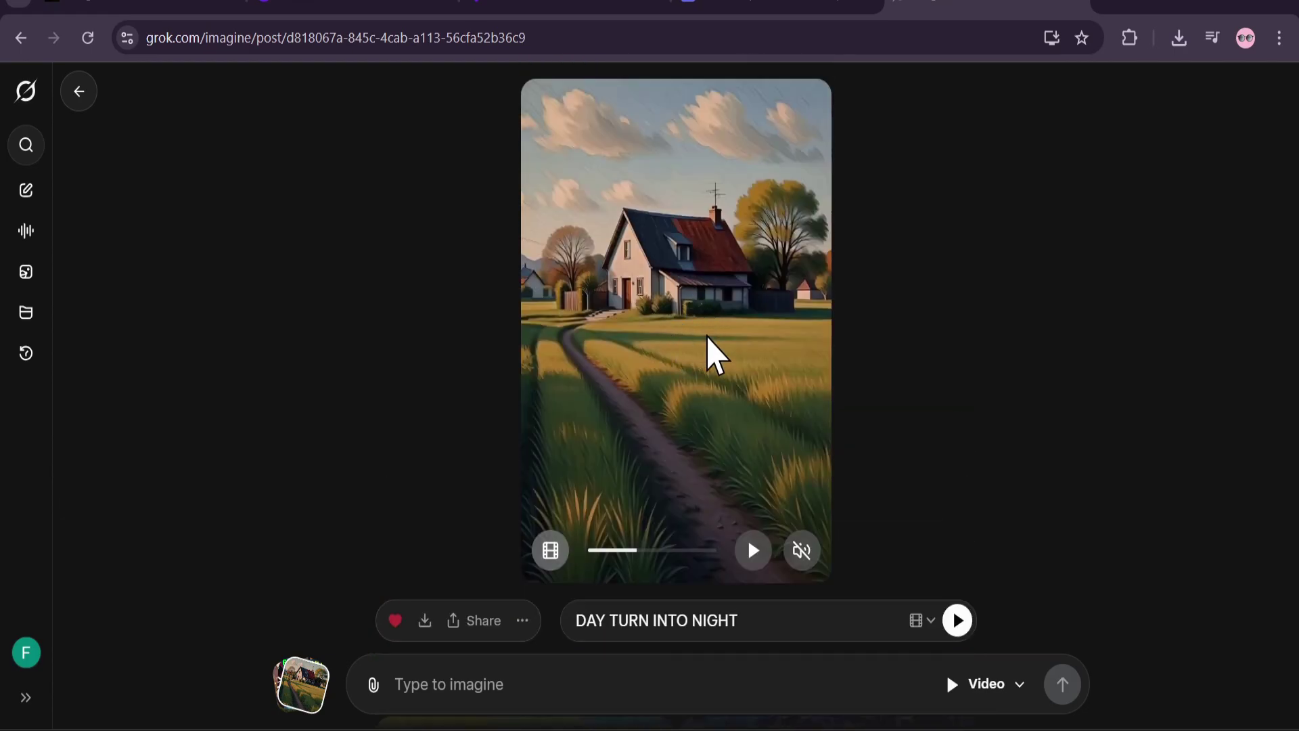
click(958, 620)
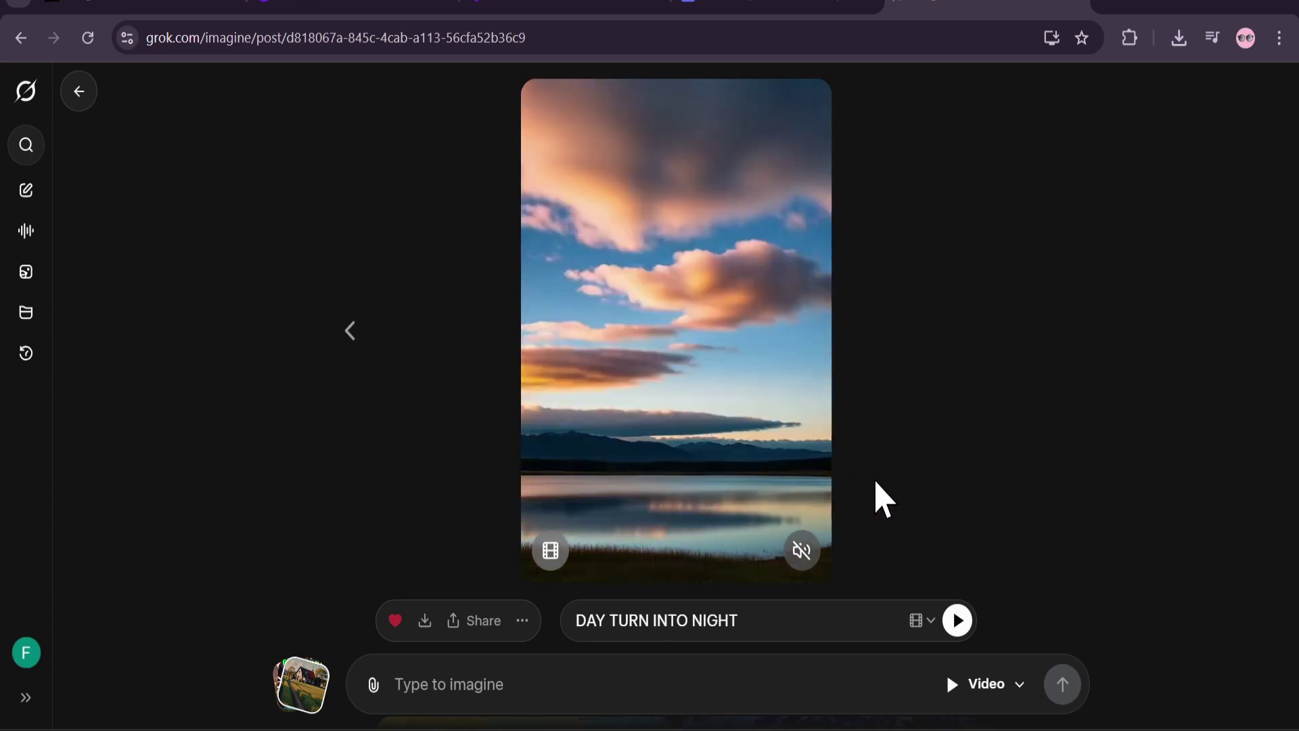
mouse_move(809, 443)
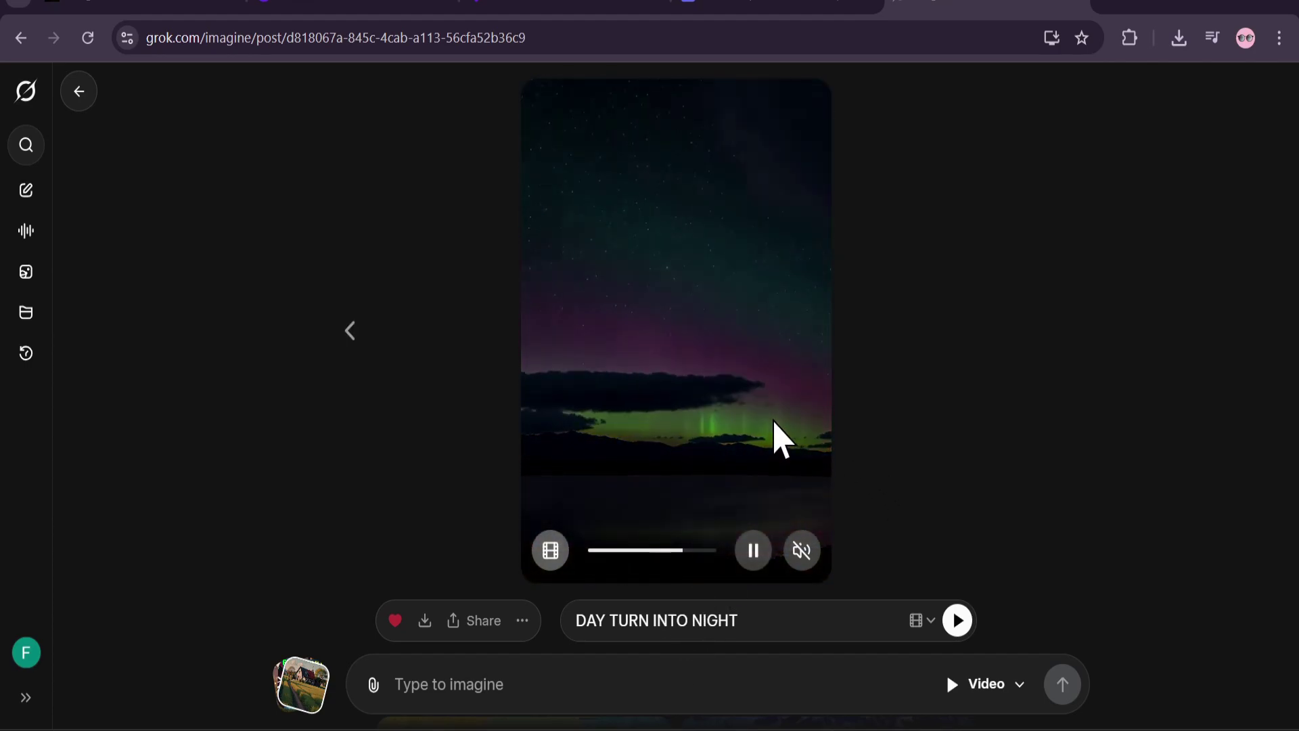
click(750, 552)
Scroll to the Van Gogh image grid and open the sunny farmhouse painting as a post.
scroll(856, 531, down, 4)
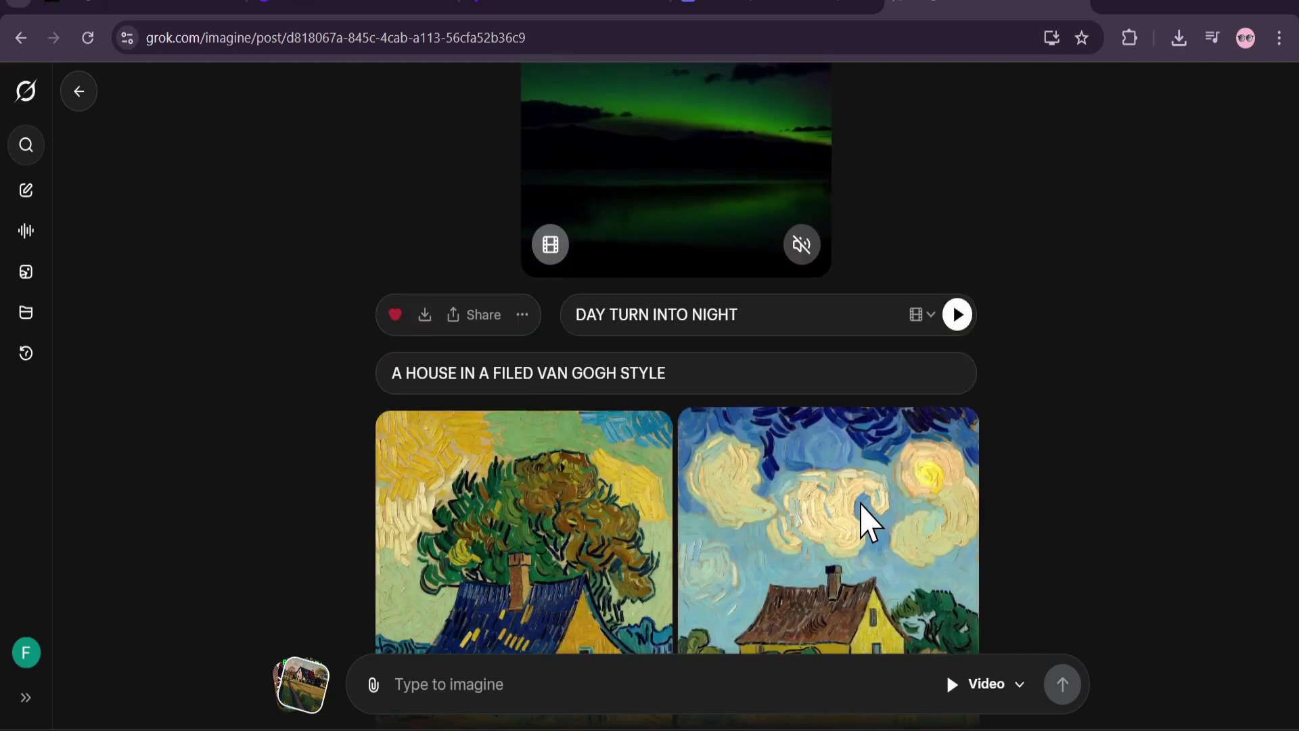
scroll(682, 464, down, 5)
scroll(724, 426, down, 5)
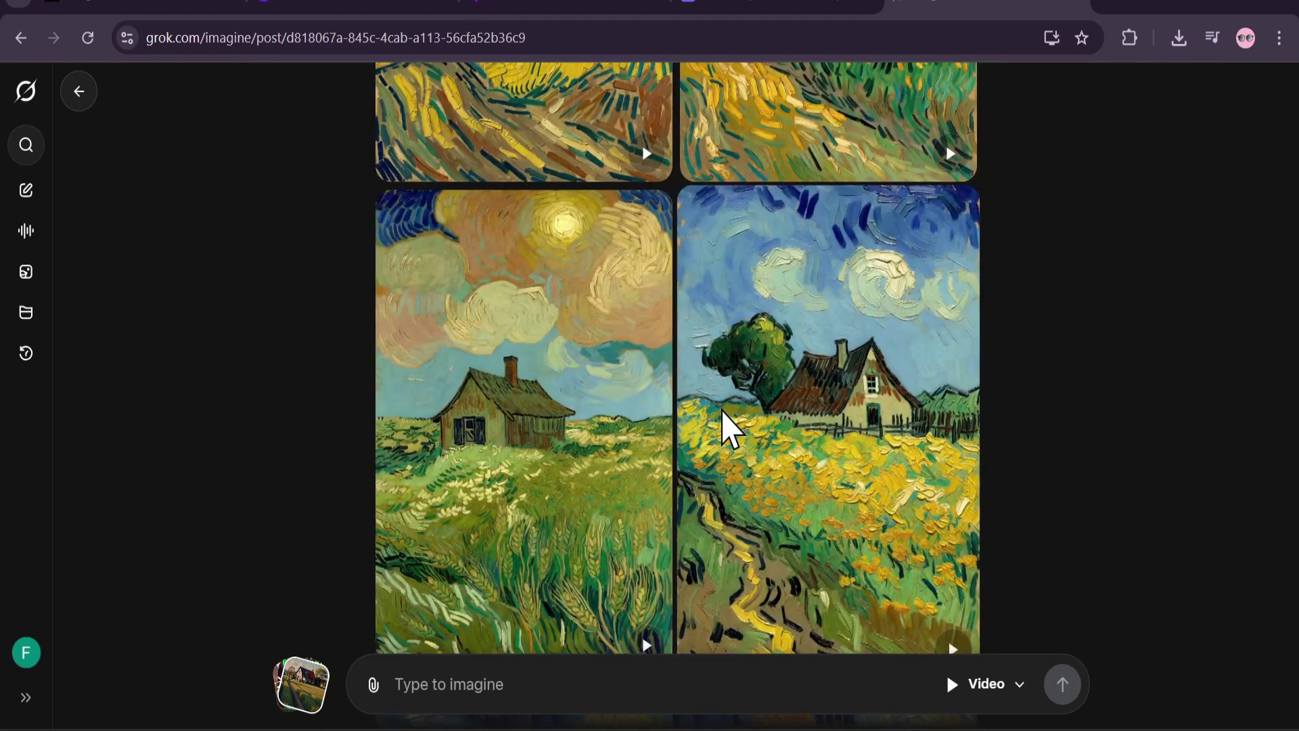
scroll(595, 414, down, 2)
click(580, 412)
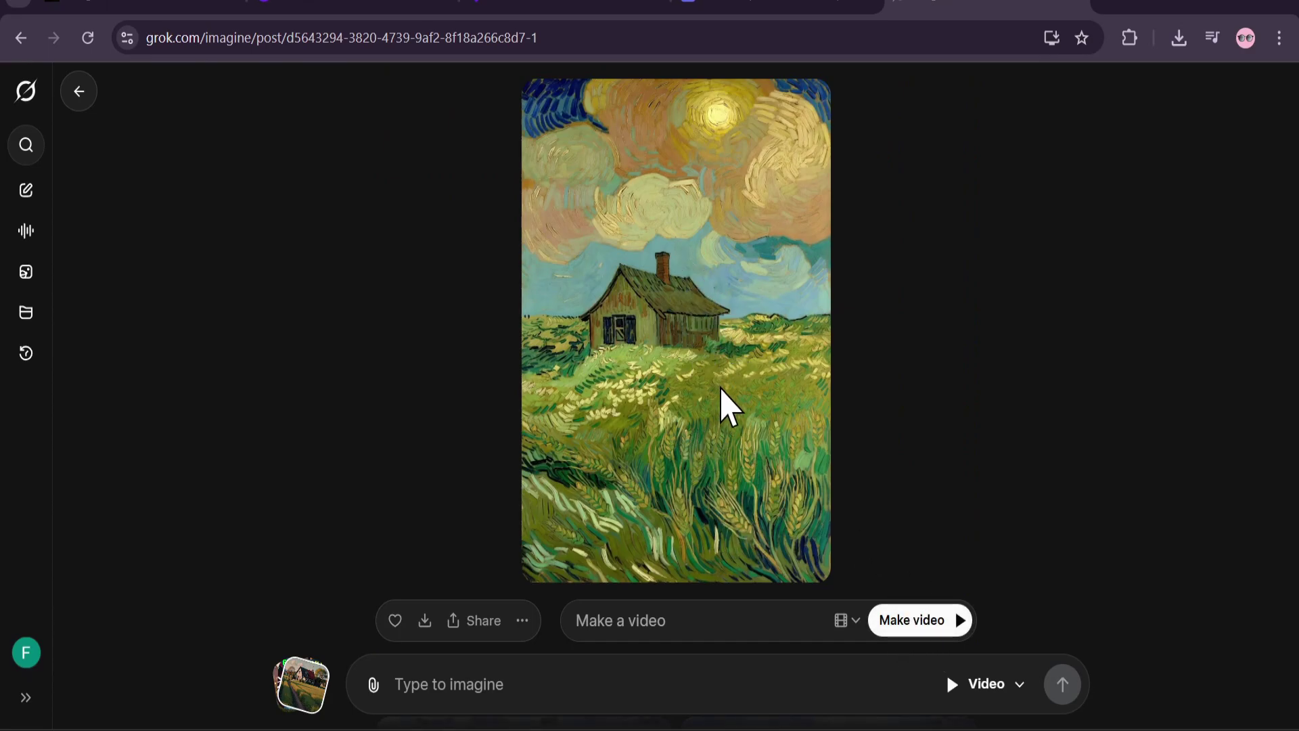
Start generating a video of the farmhouse painting with the Normal preset.
click(853, 630)
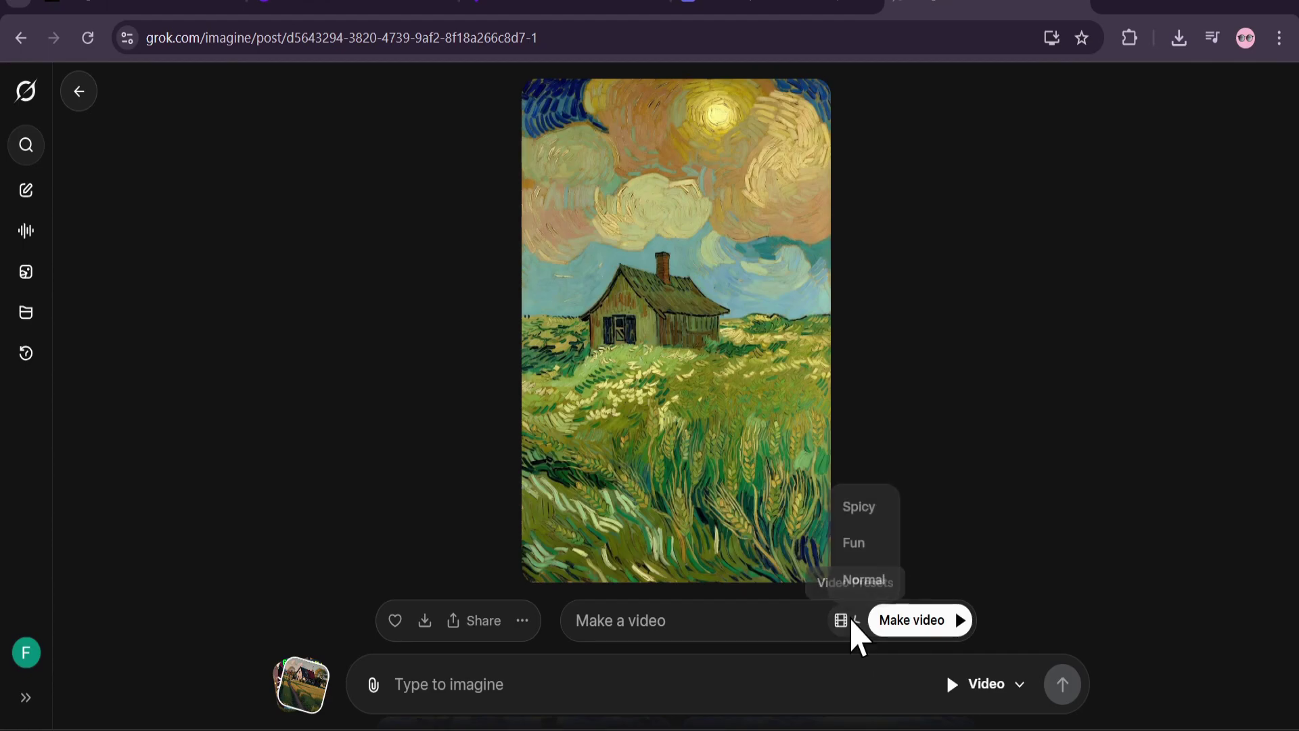
click(851, 630)
click(854, 629)
click(854, 582)
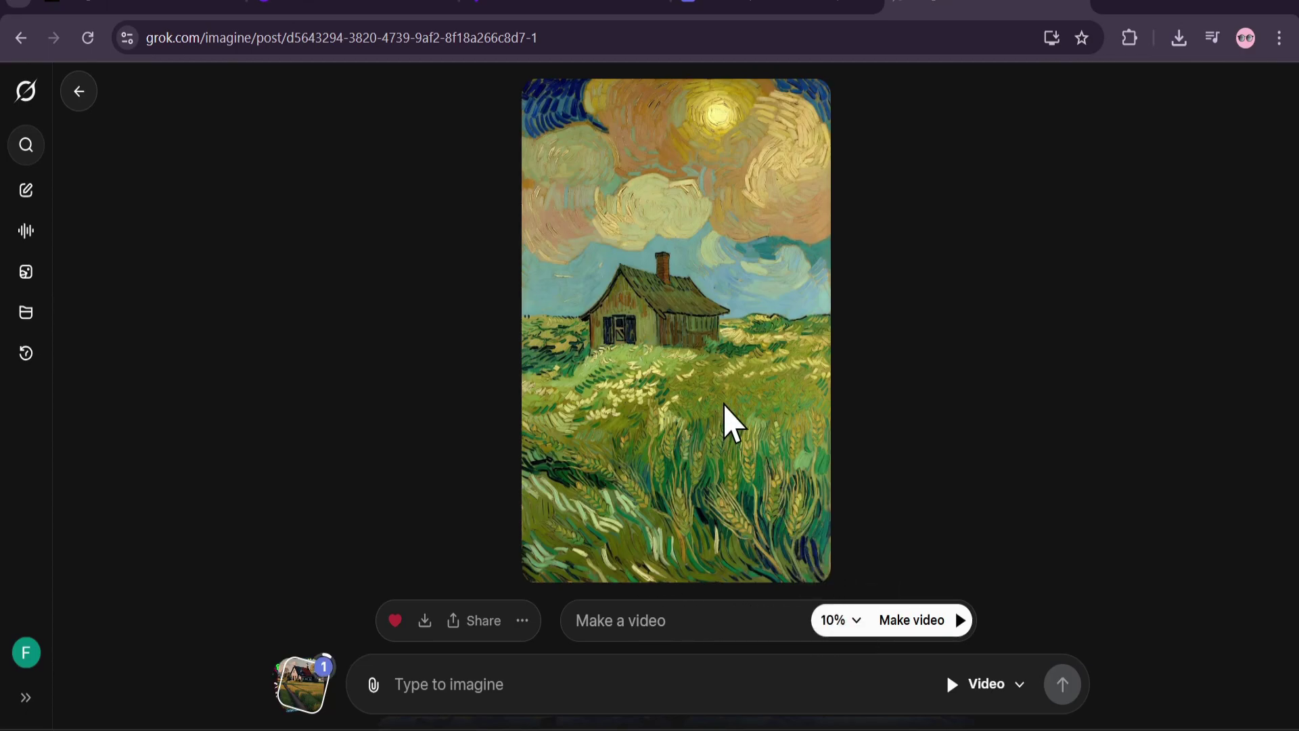
scroll(719, 461, down, 5)
scroll(658, 571, up, 5)
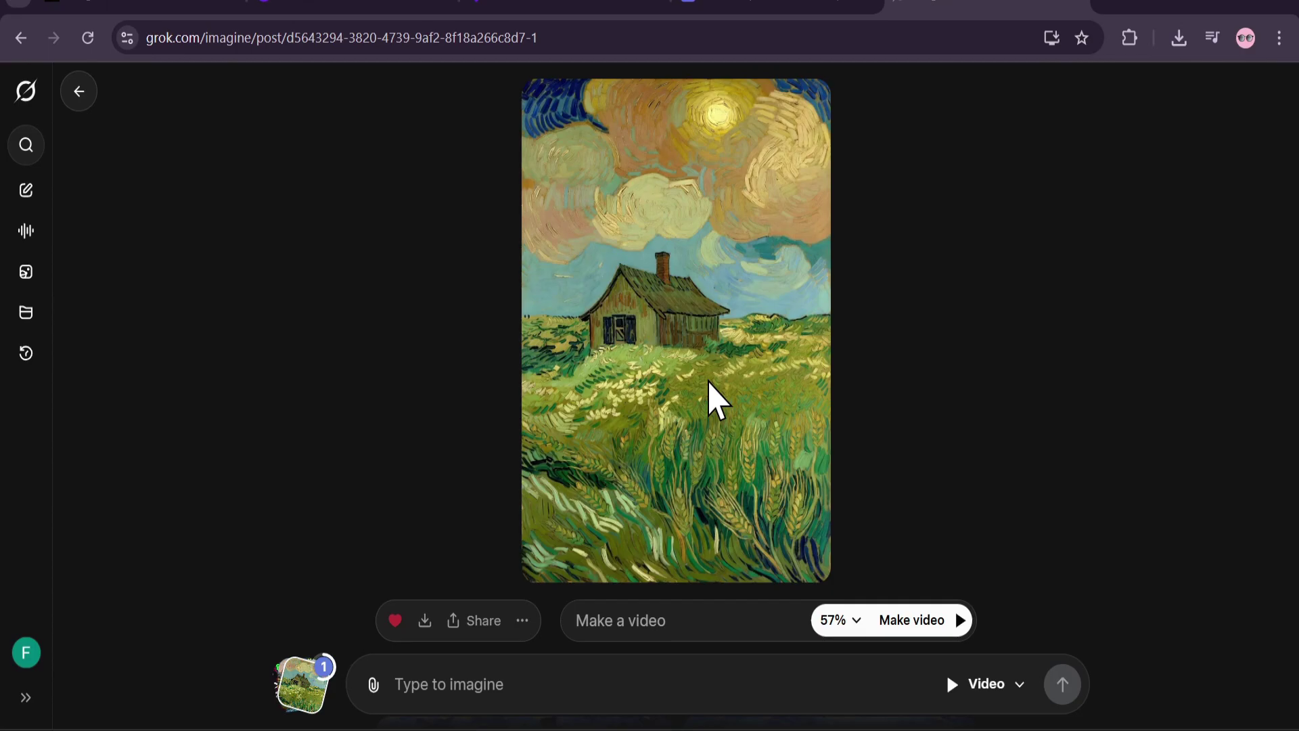
scroll(621, 667, down, 15)
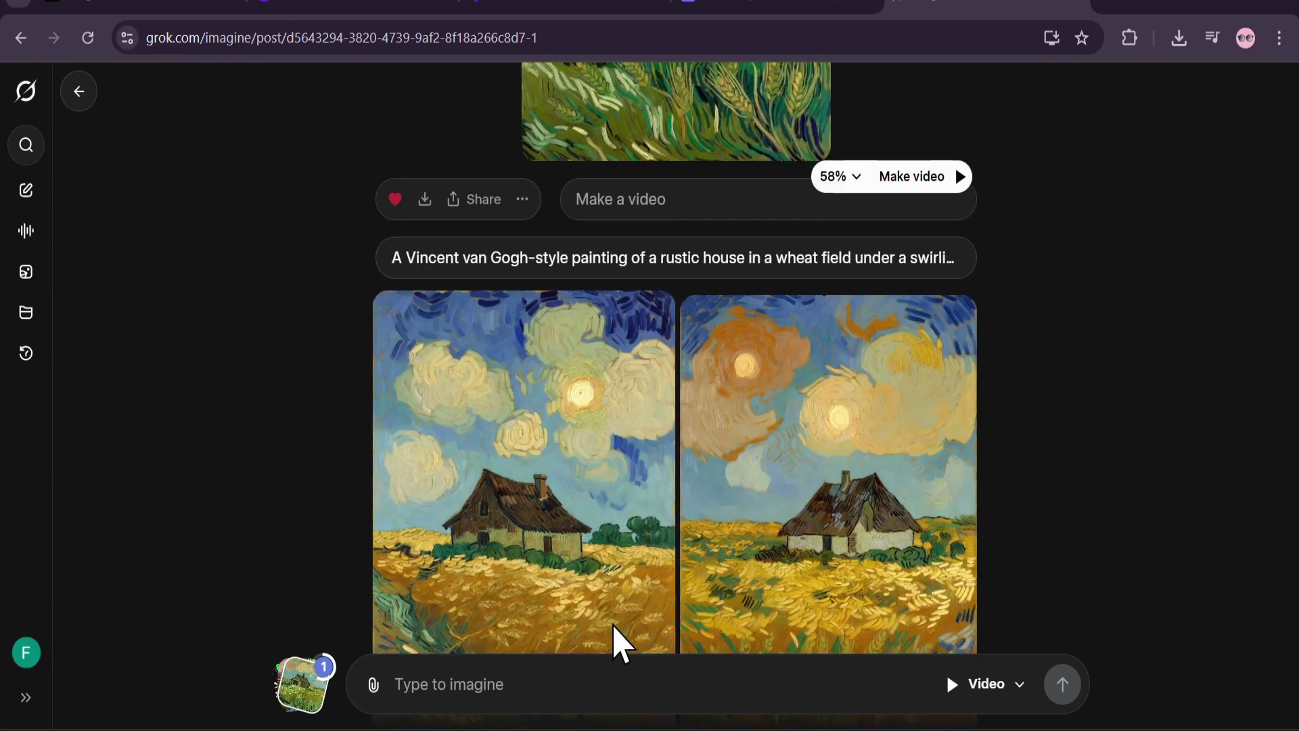
Play the finished farmhouse video of wheat swaying in the wind, then pause it.
scroll(677, 514, up, 12)
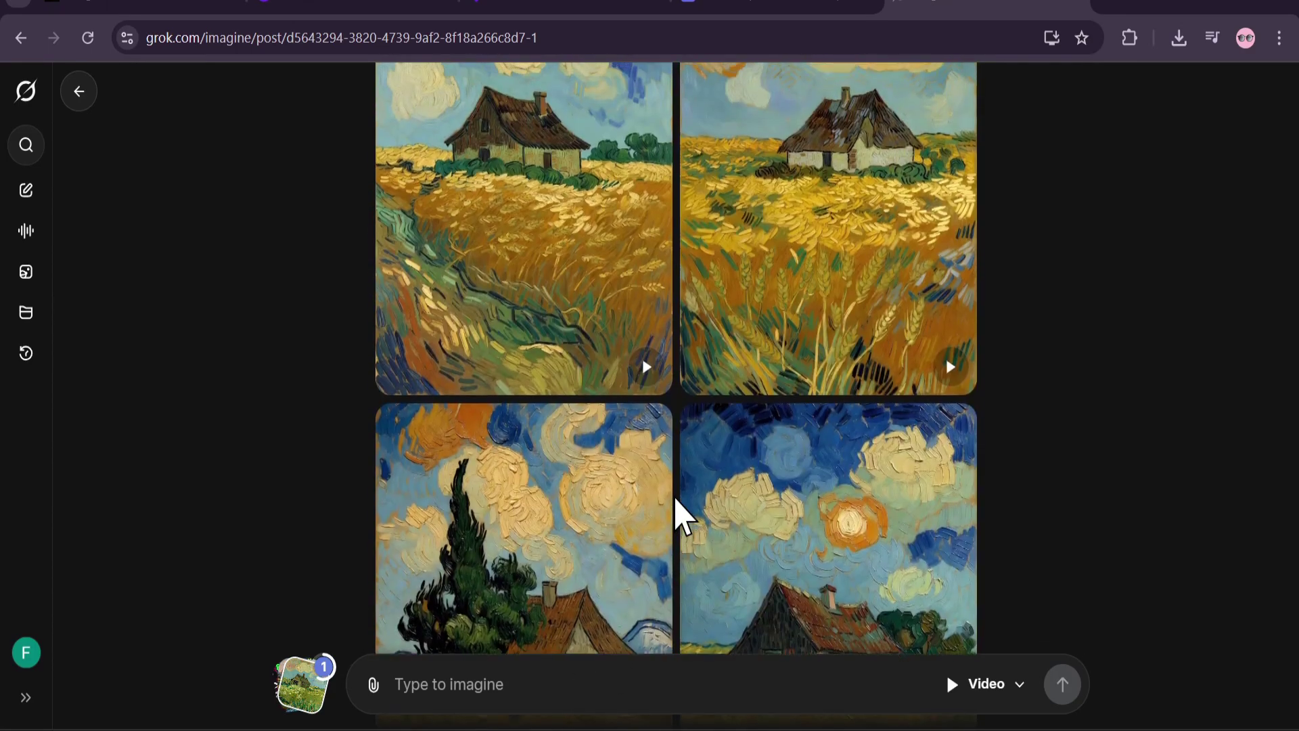
scroll(676, 500, down, 10)
scroll(675, 501, up, 3)
scroll(676, 501, down, 3)
scroll(618, 493, up, 4)
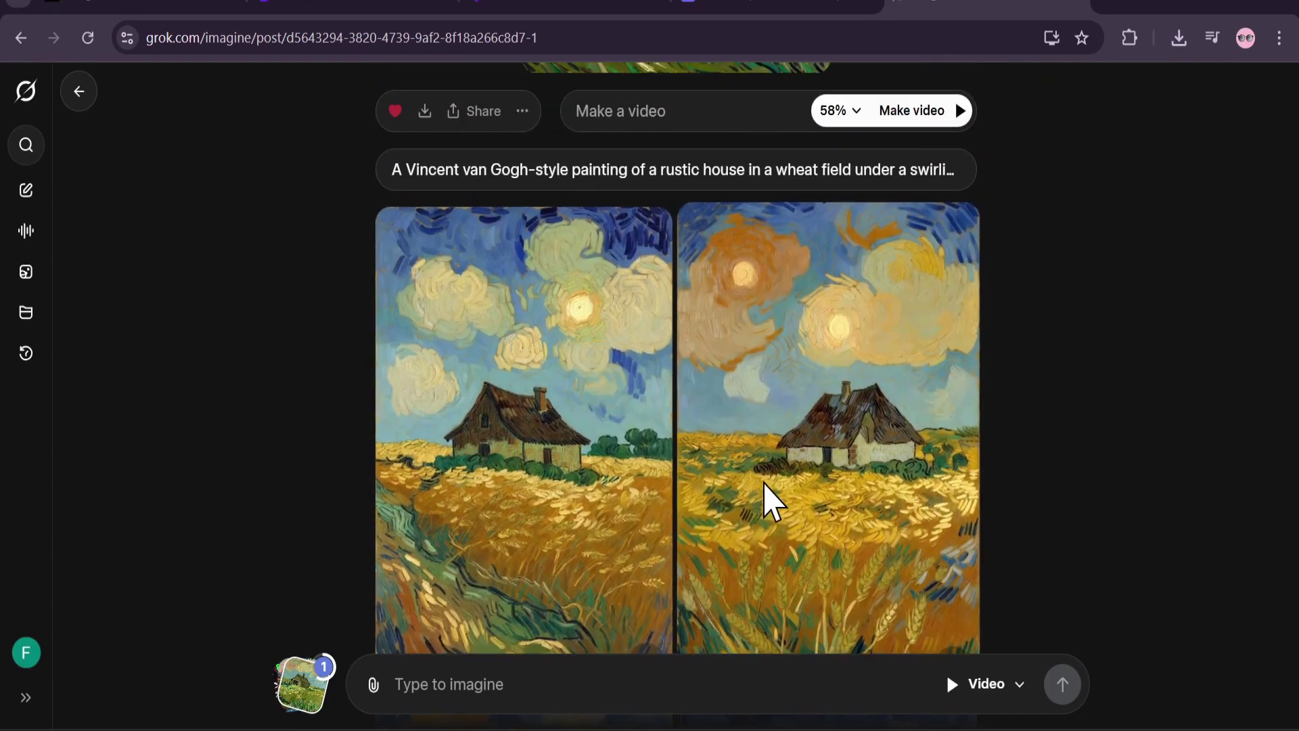
scroll(673, 514, down, 5)
scroll(669, 514, up, 8)
scroll(677, 501, up, 4)
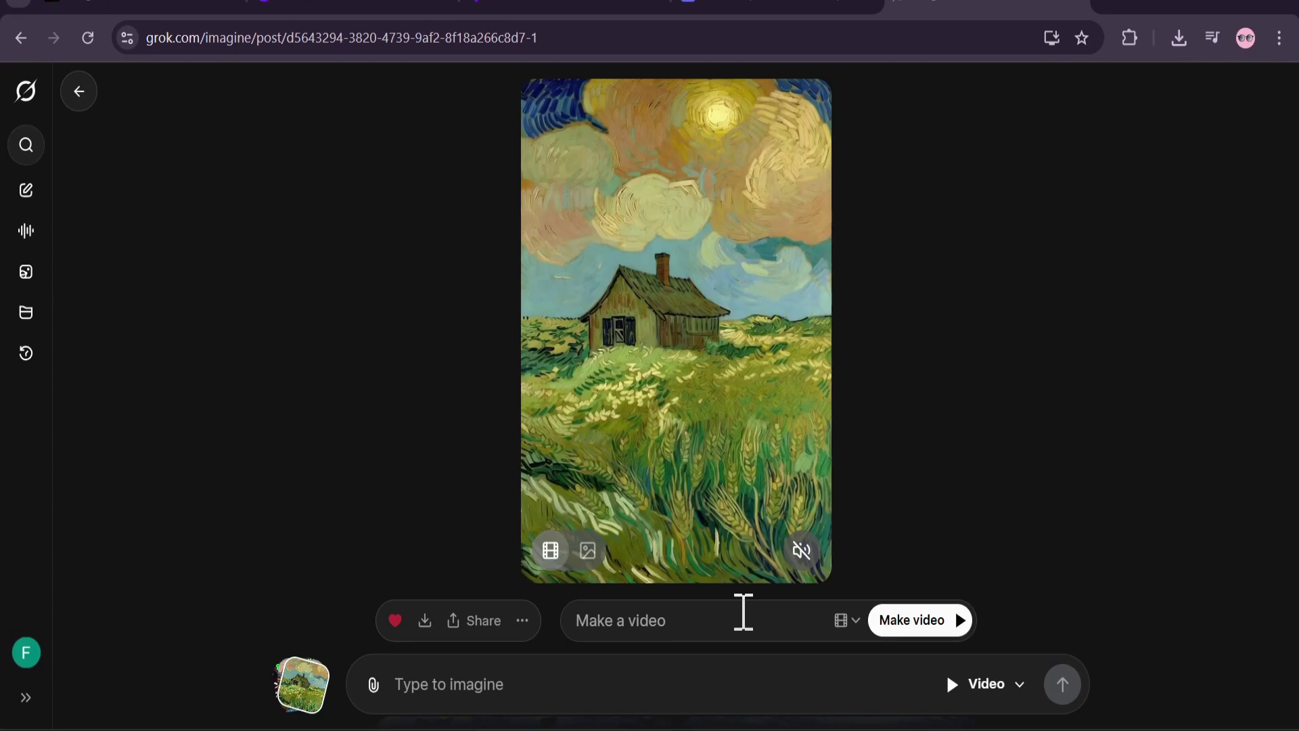
click(751, 551)
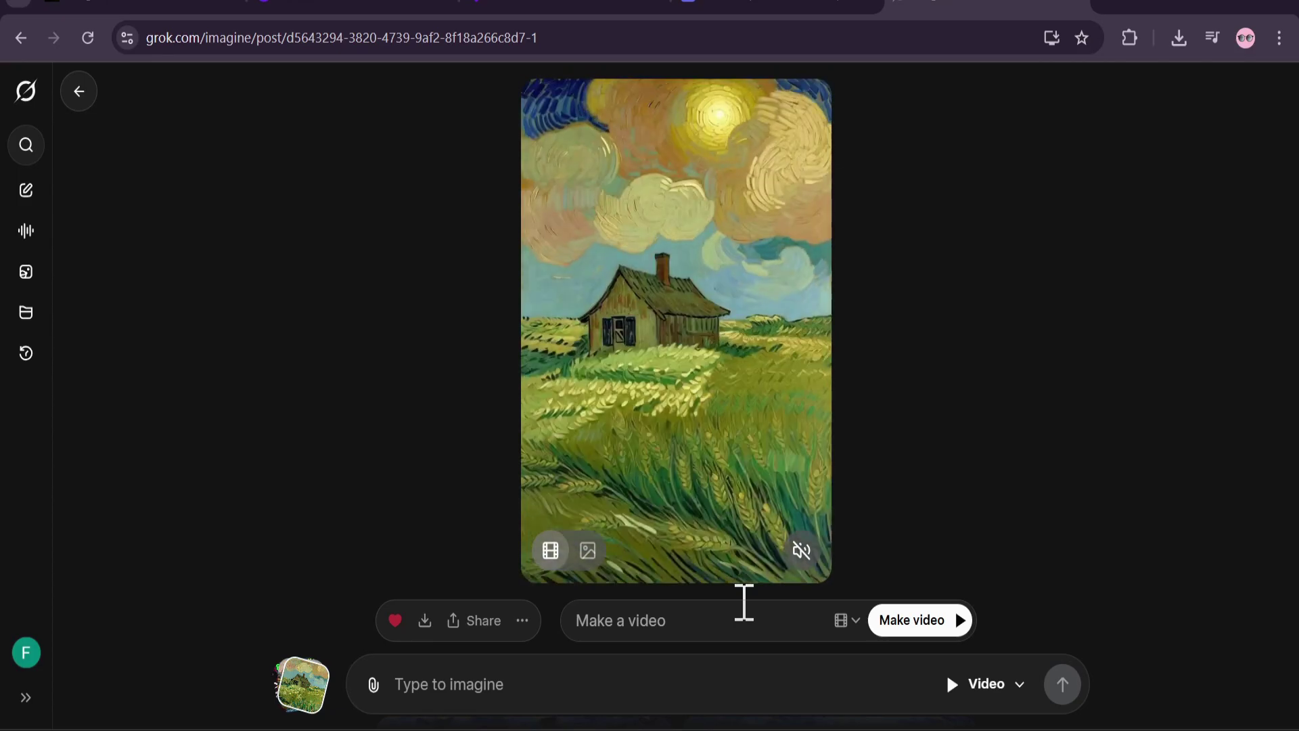
mouse_move(633, 575)
click(751, 552)
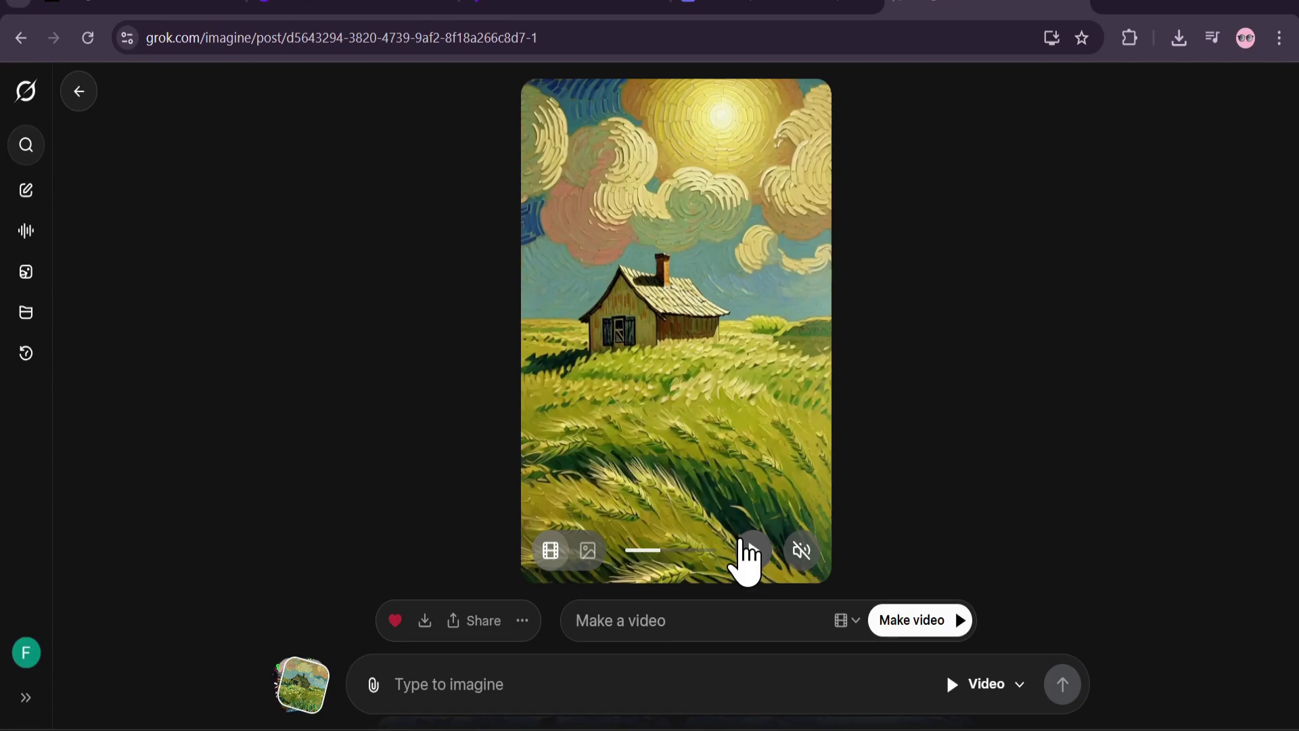
scroll(748, 562, down, 2)
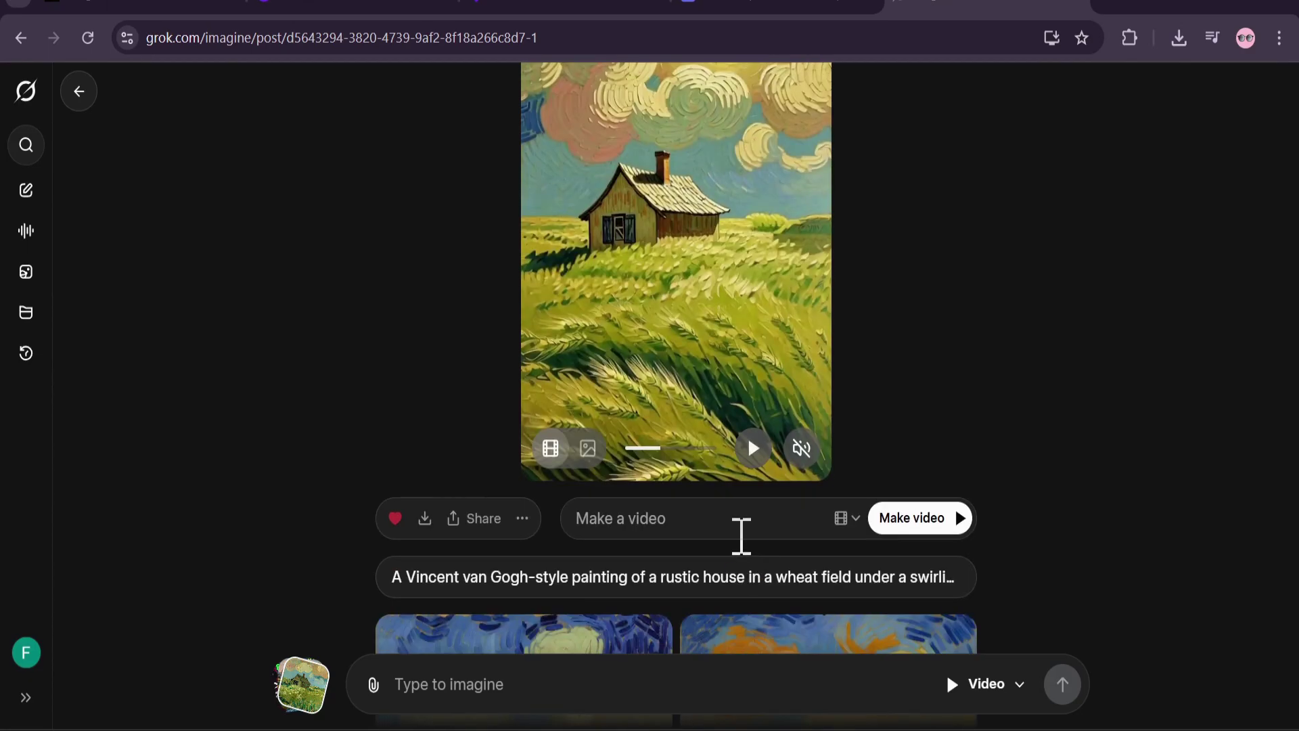
Download the finished farmhouse video to the computer.
click(424, 519)
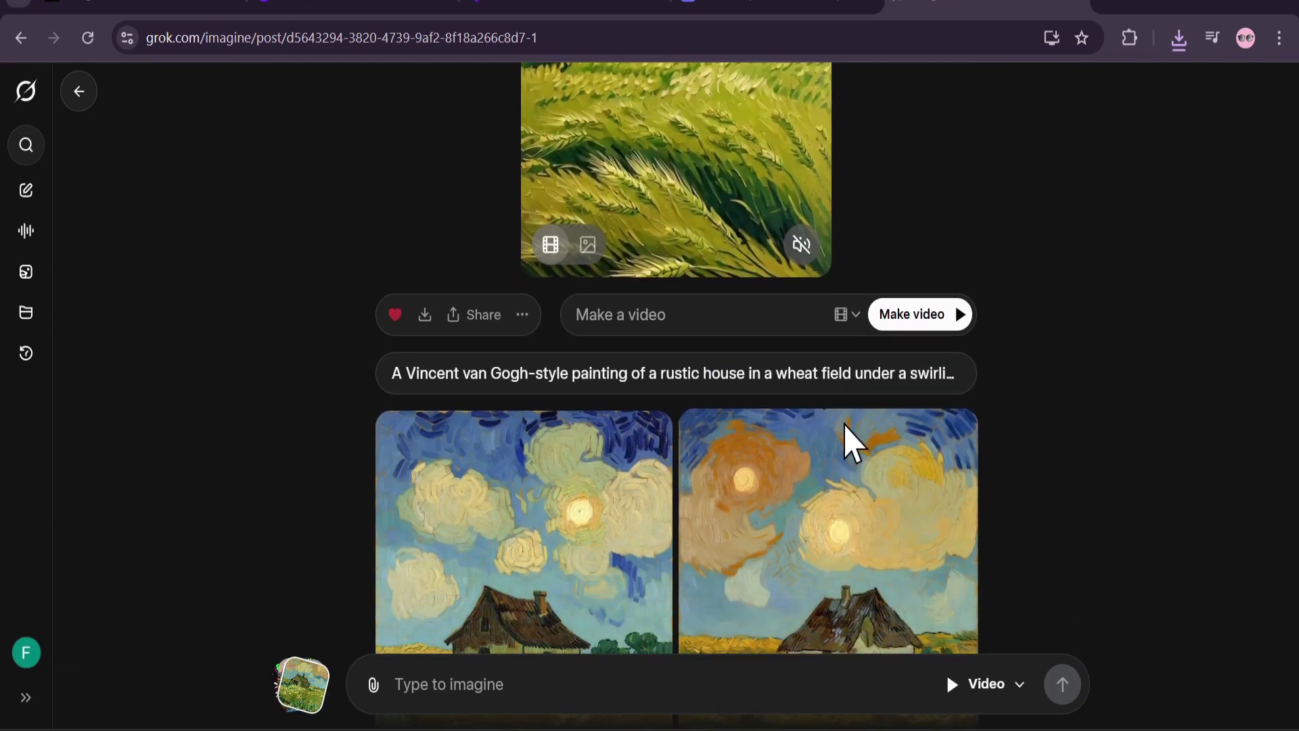
scroll(846, 441, up, 4)
scroll(672, 612, down, 3)
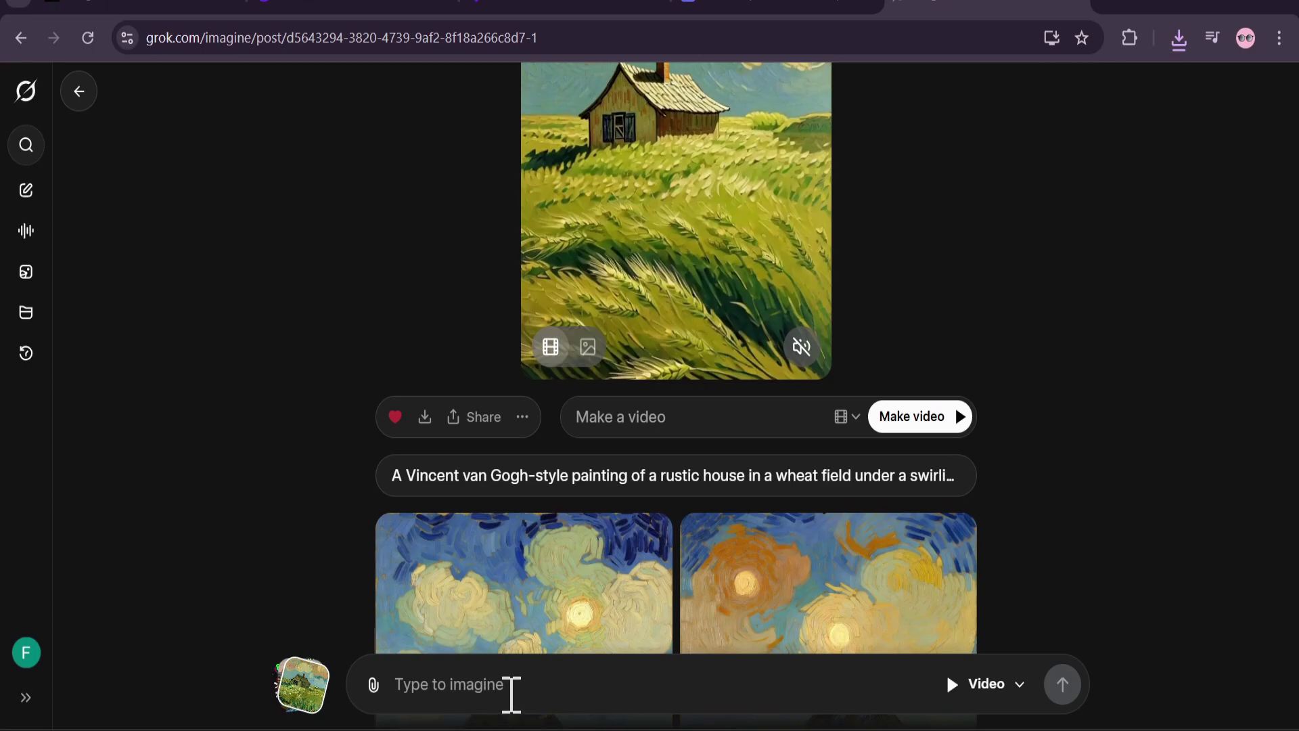
scroll(656, 423, up, 3)
scroll(691, 460, down, 7)
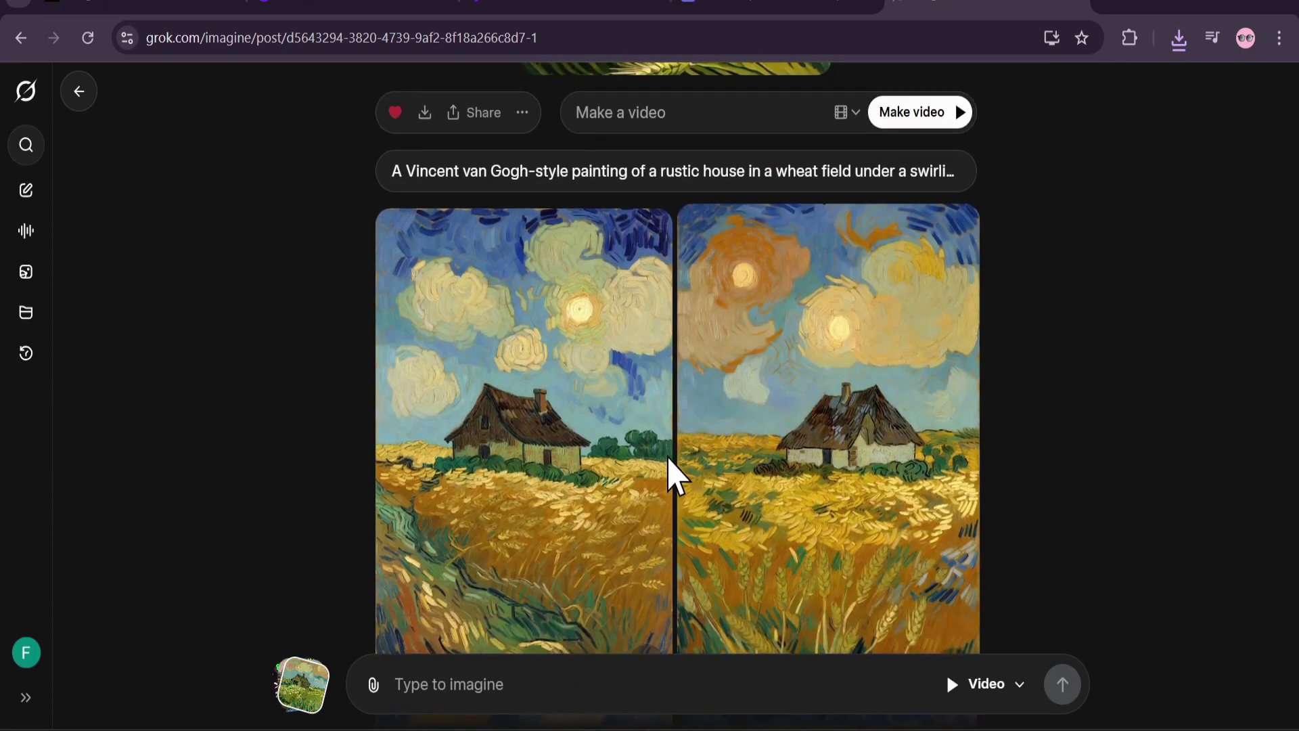
scroll(681, 420, up, 7)
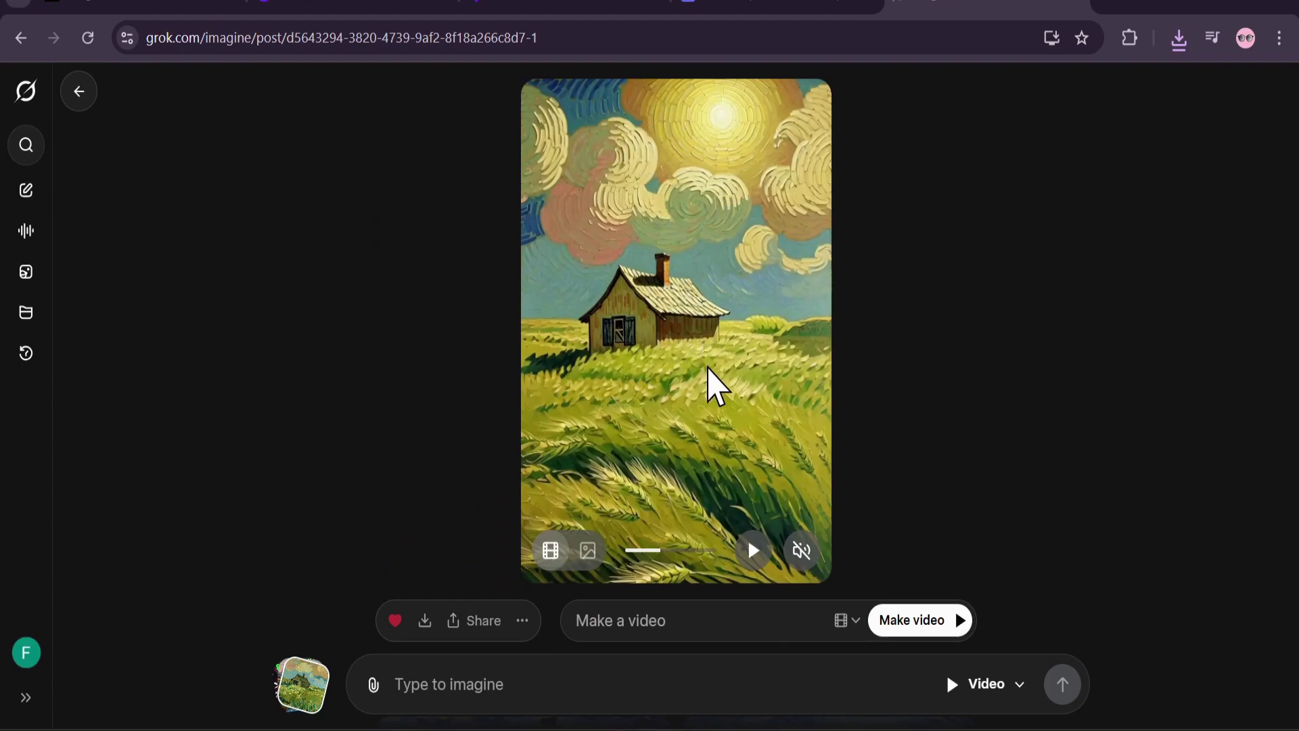
scroll(702, 399, down, 5)
scroll(690, 399, up, 4)
Scroll back to the prompt box and bring up the Attach menu.
scroll(683, 399, up, 1)
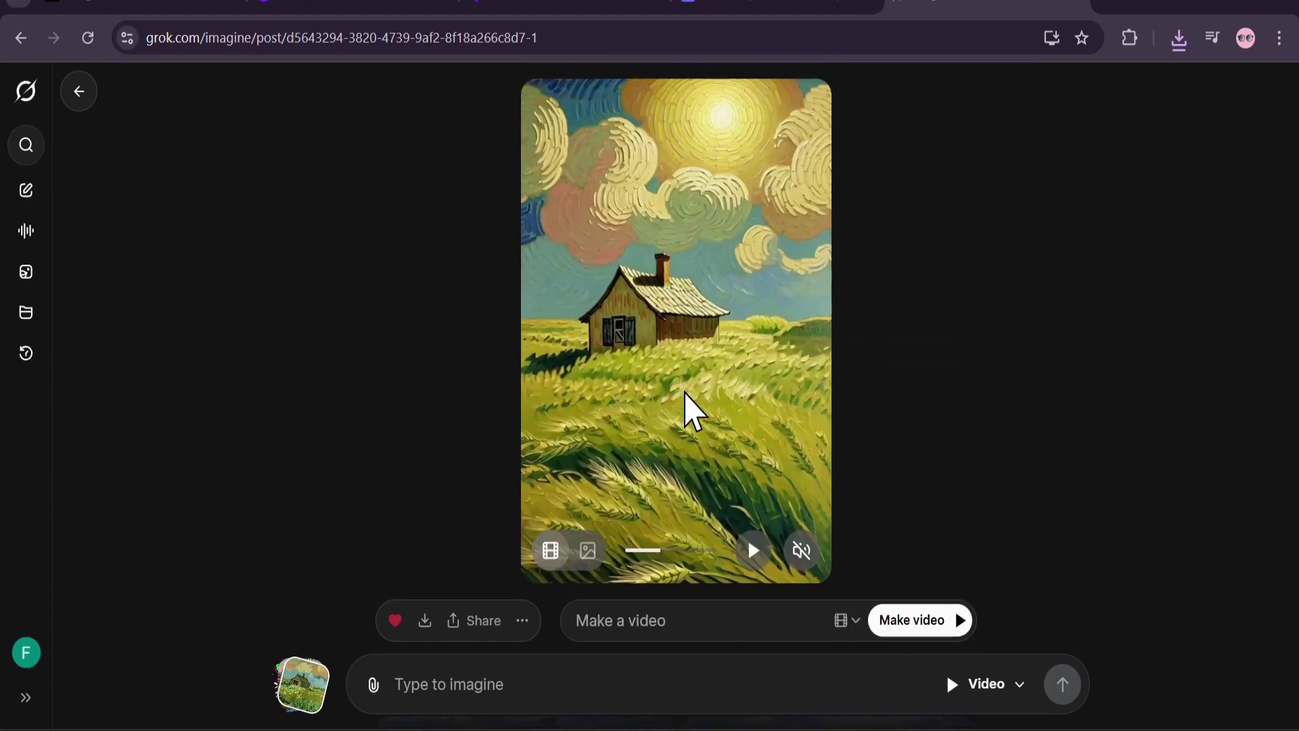
scroll(694, 399, down, 3)
scroll(694, 399, up, 3)
scroll(684, 383, down, 5)
scroll(686, 400, up, 4)
scroll(687, 400, down, 4)
scroll(687, 415, up, 4)
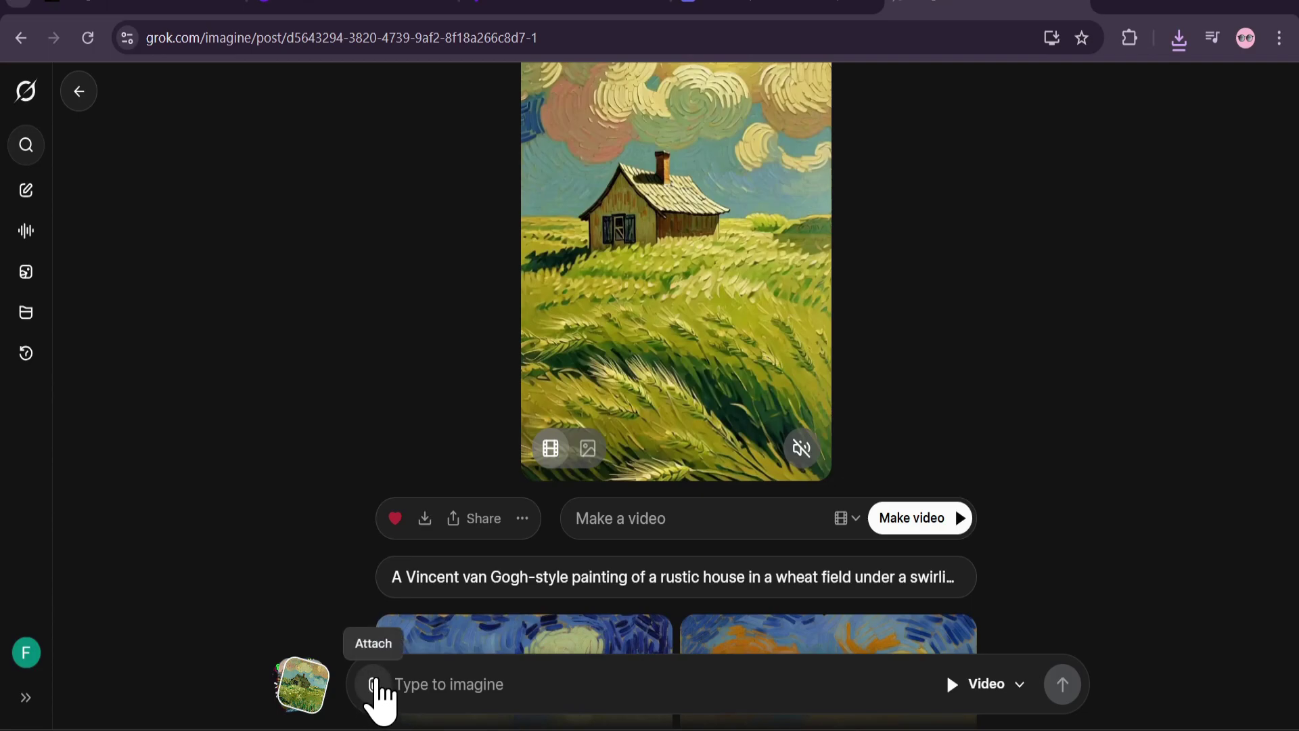
click(376, 686)
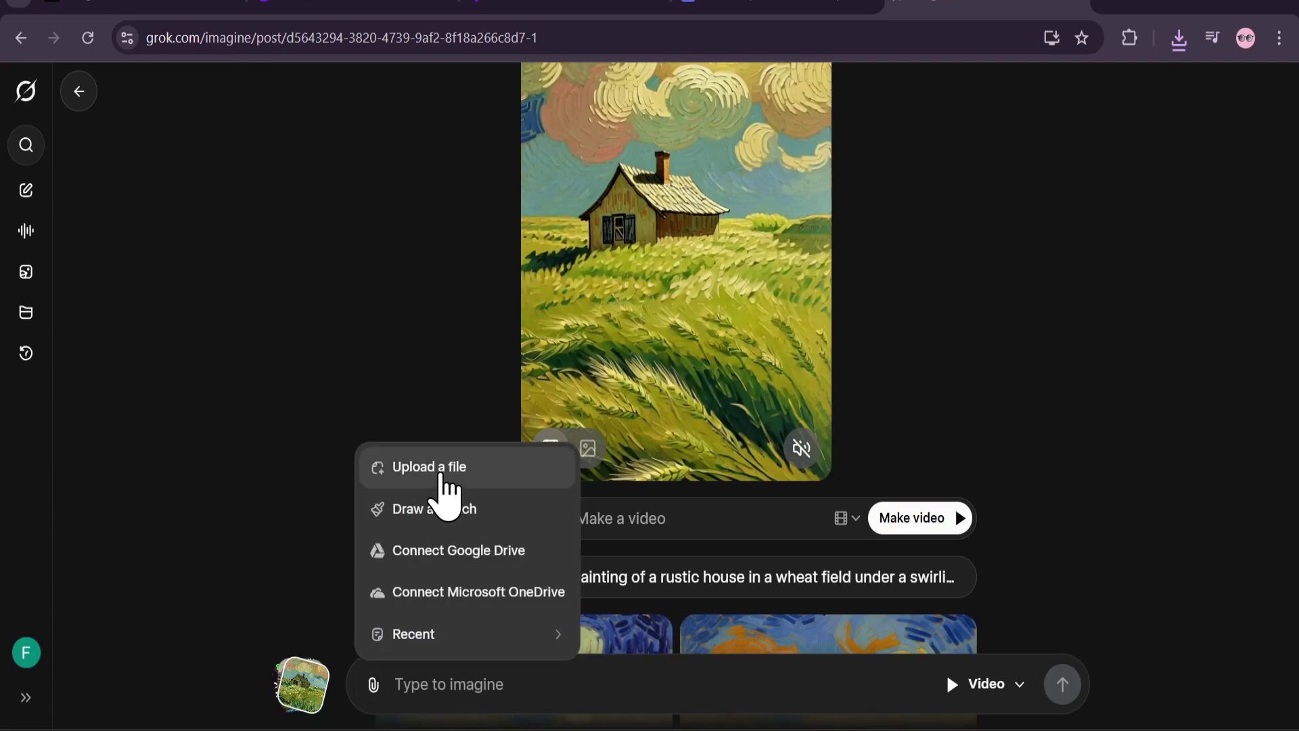
Attach the Google_AI_Studio robot image from Downloads to the prompt box.
click(442, 478)
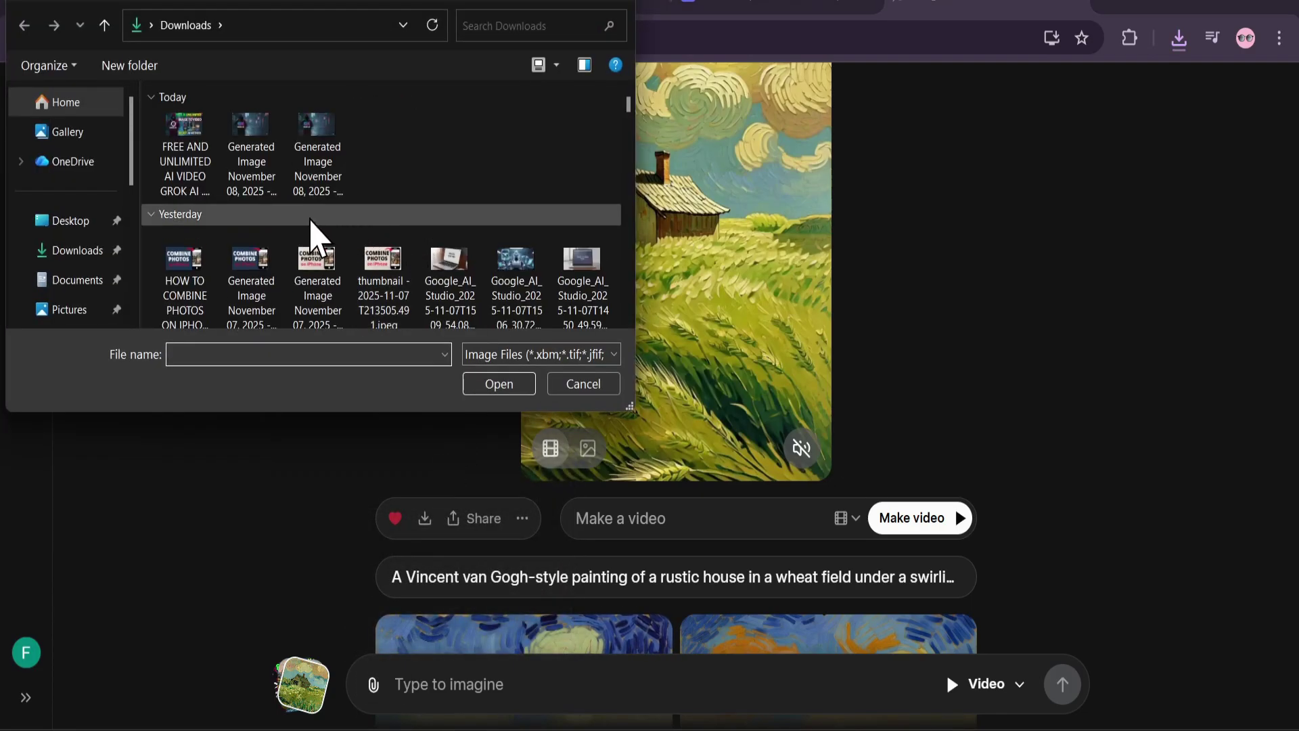
click(516, 280)
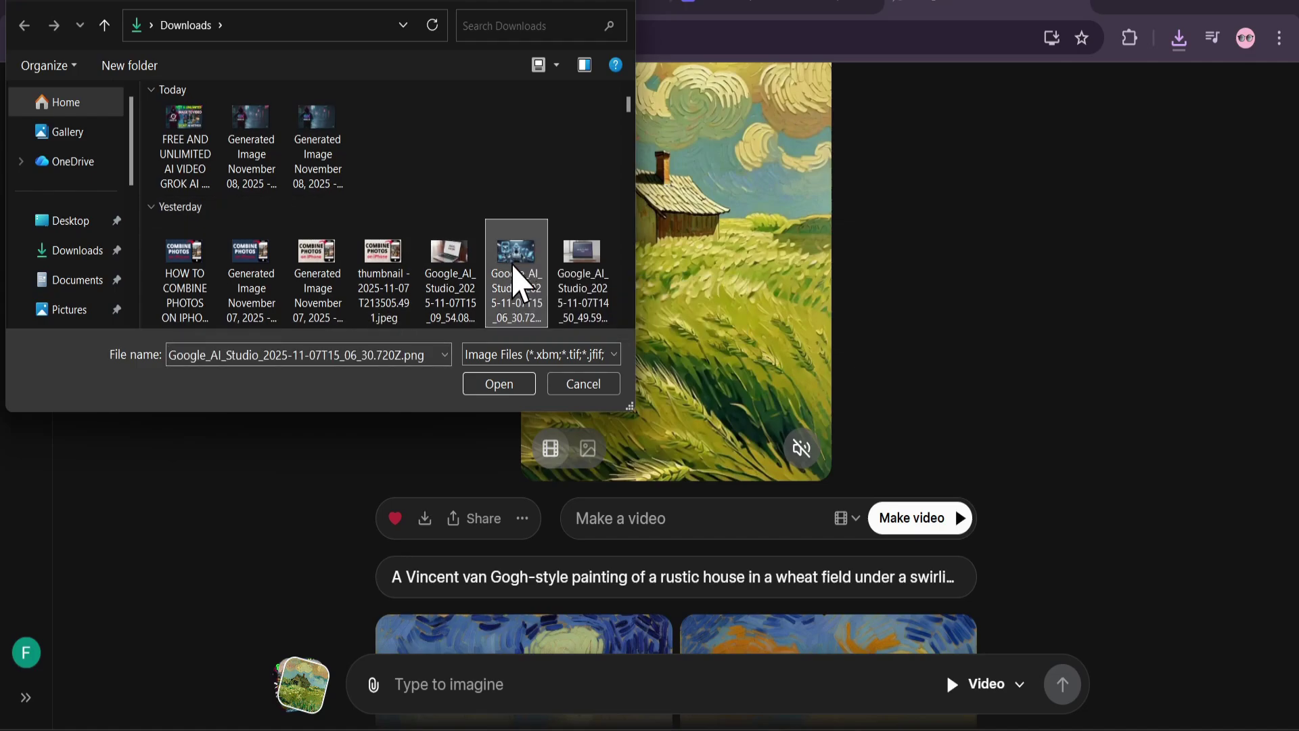
click(506, 391)
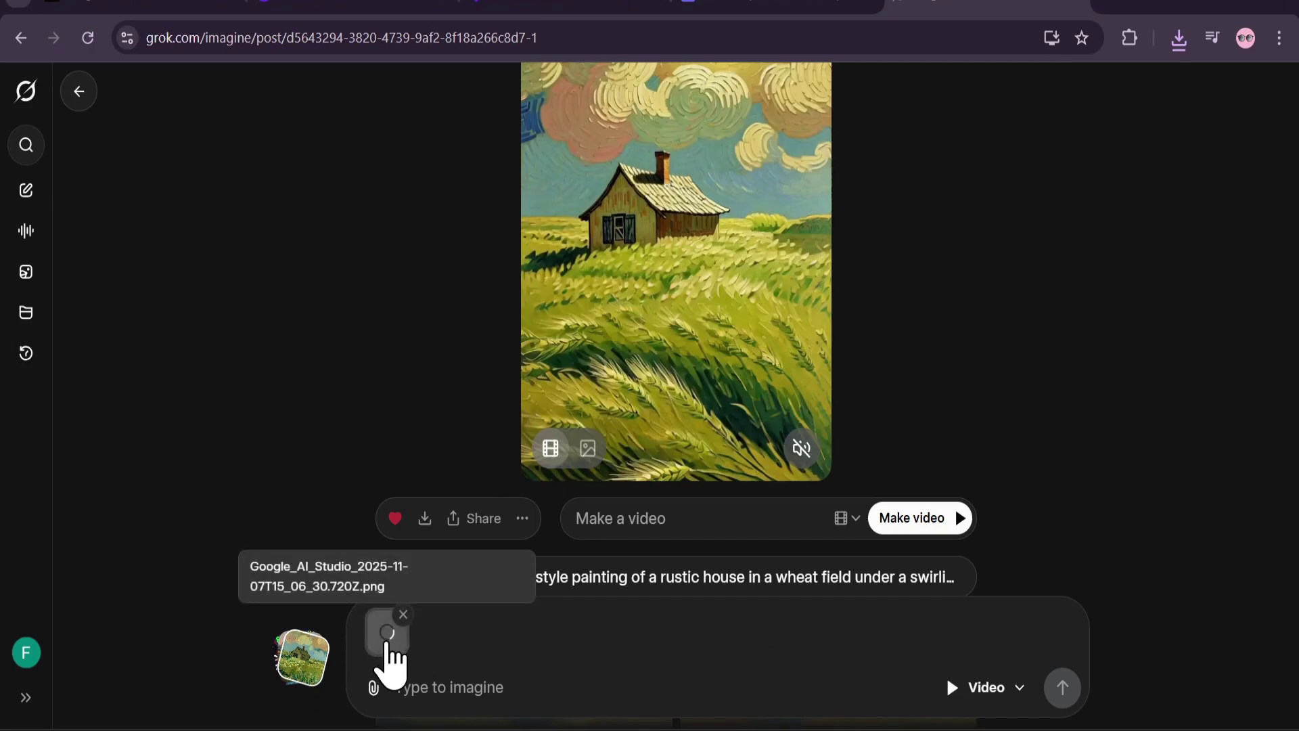
click(387, 650)
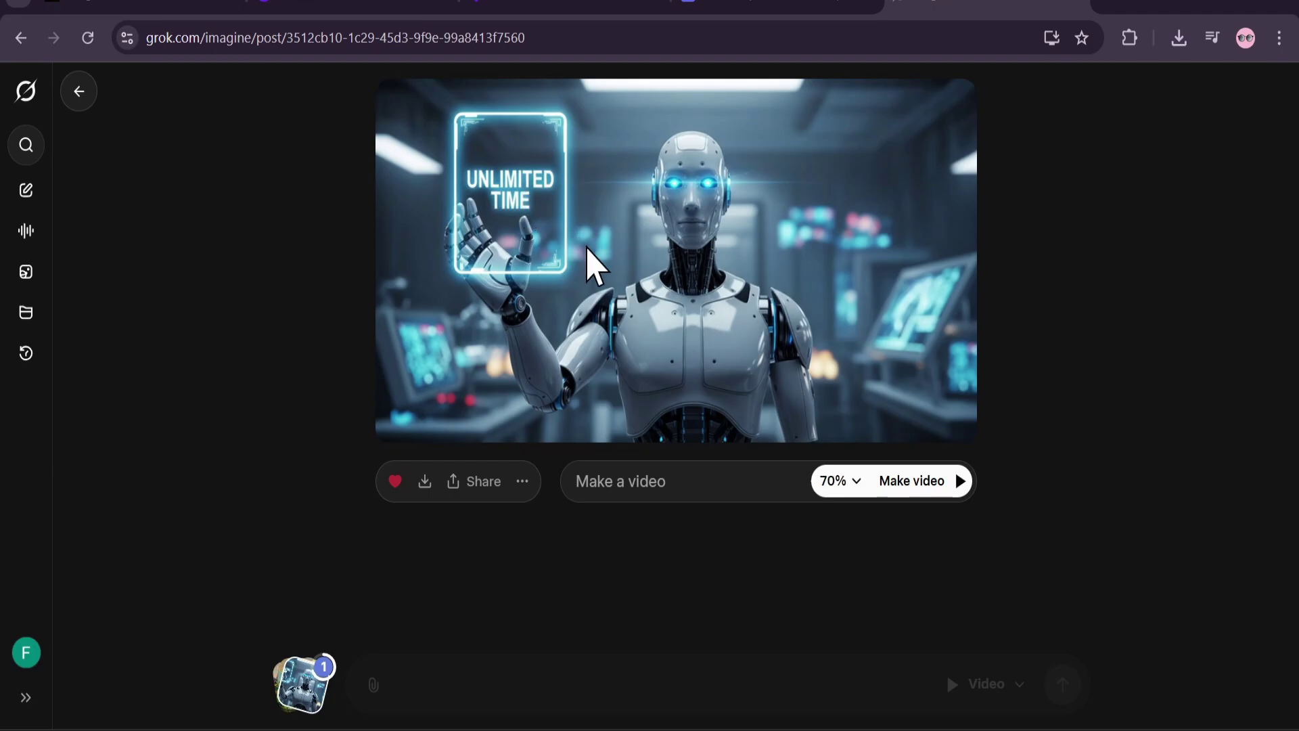
Make a robot video with the prompt 'THE ROBOT HOLDS THE TEXT AND MOVE TO RIGHT SIDE'.
mouse_move(739, 313)
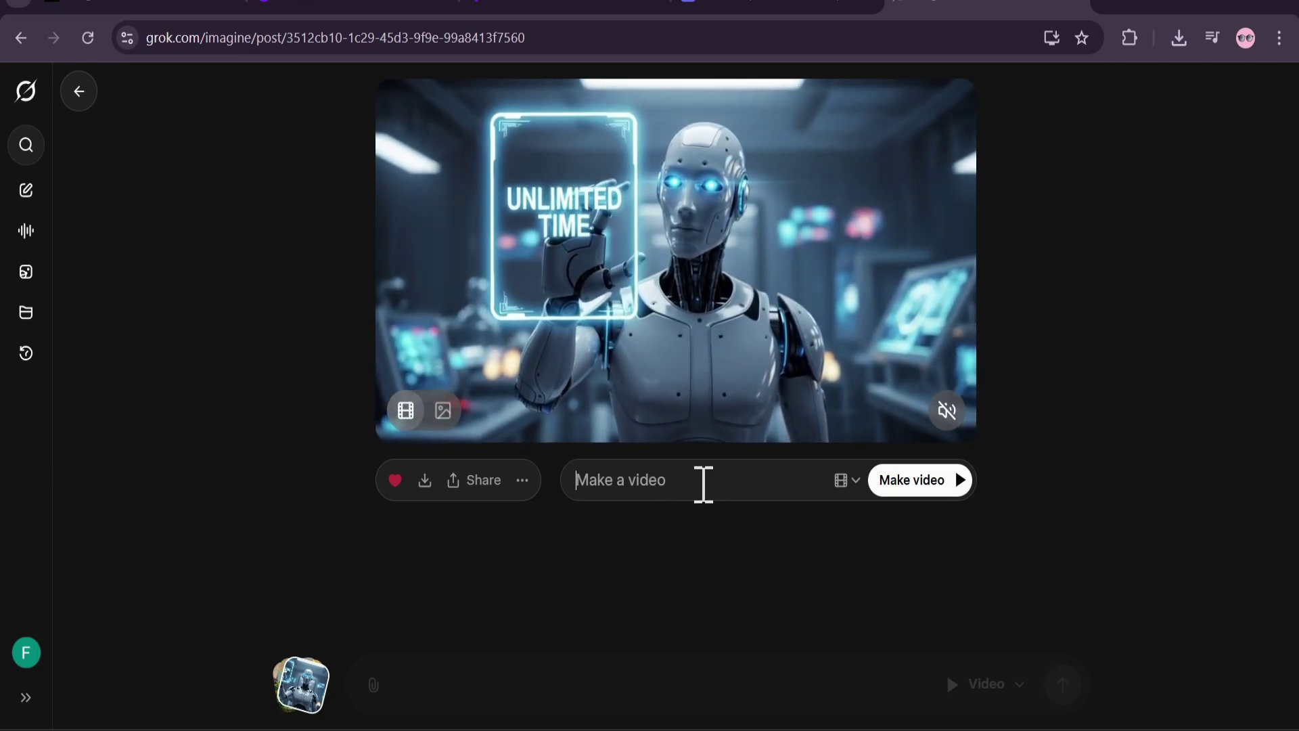
click(704, 482)
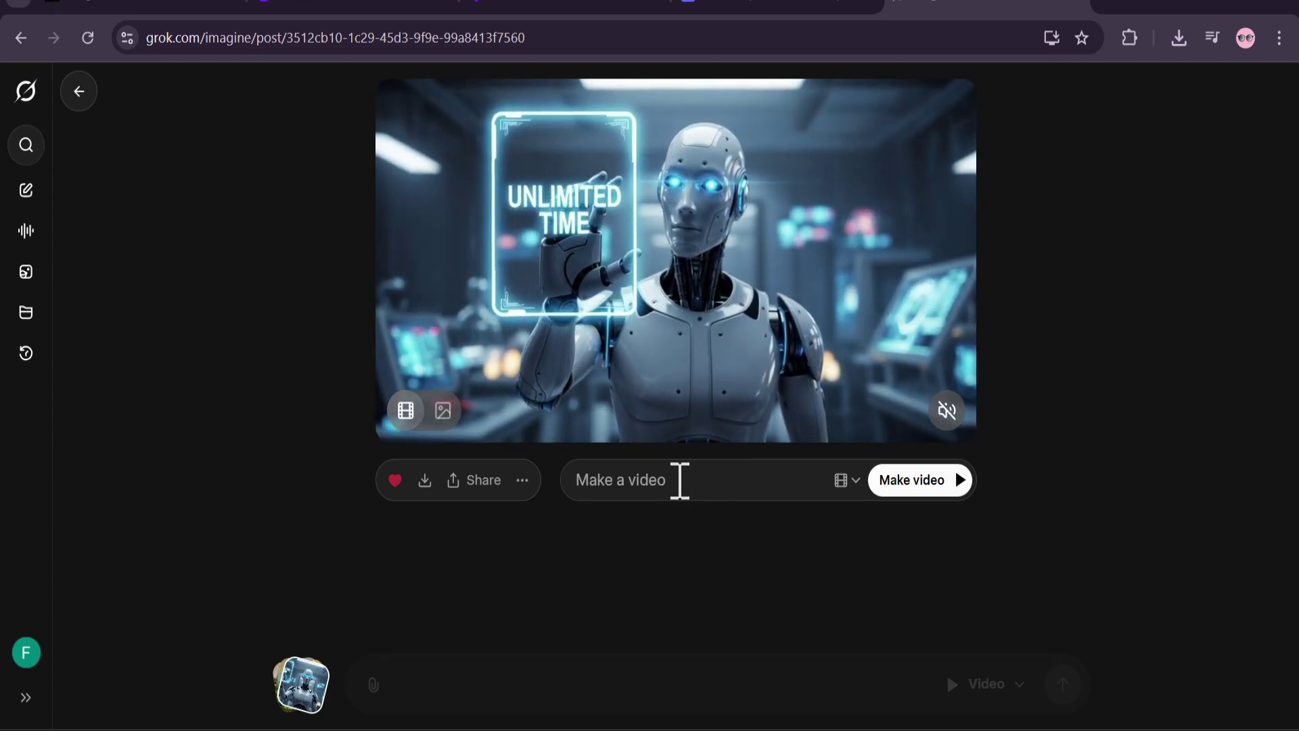
text(THE ROBOT HOLDS THE TEXT AND MOVE TO RIGHT SIDE)
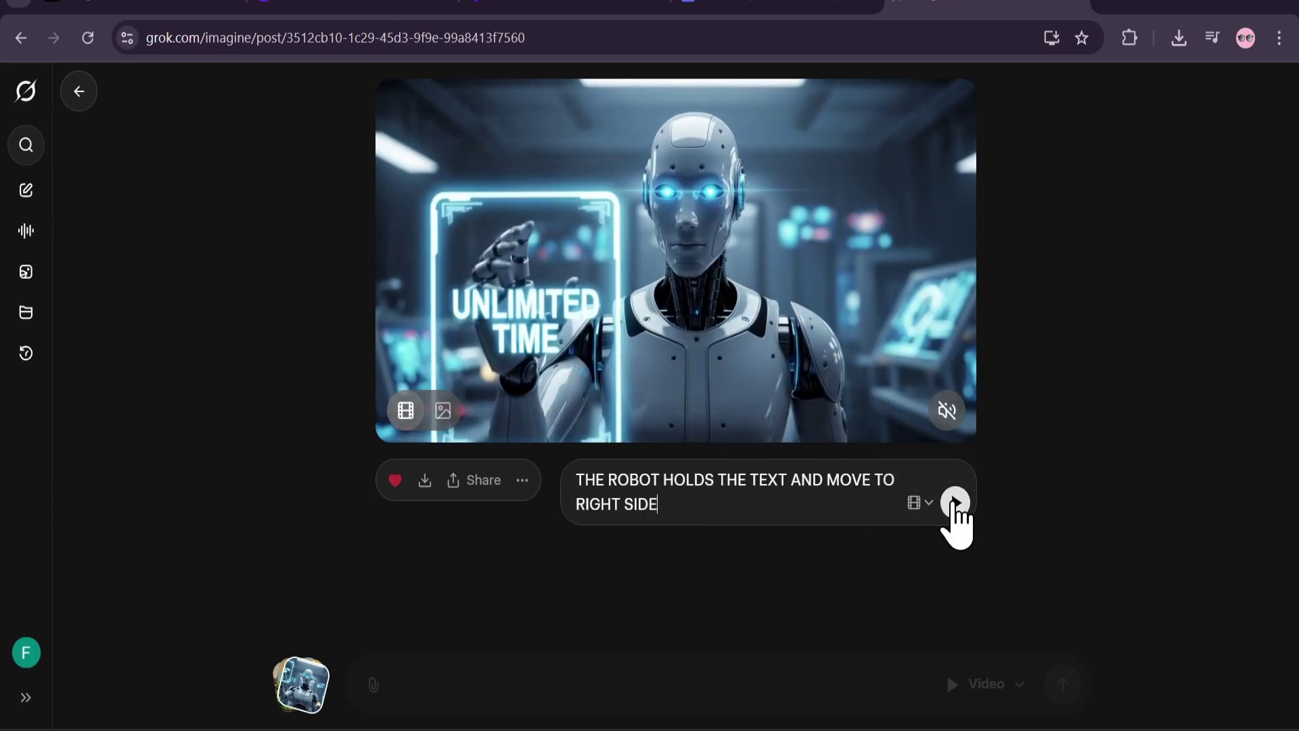
click(955, 502)
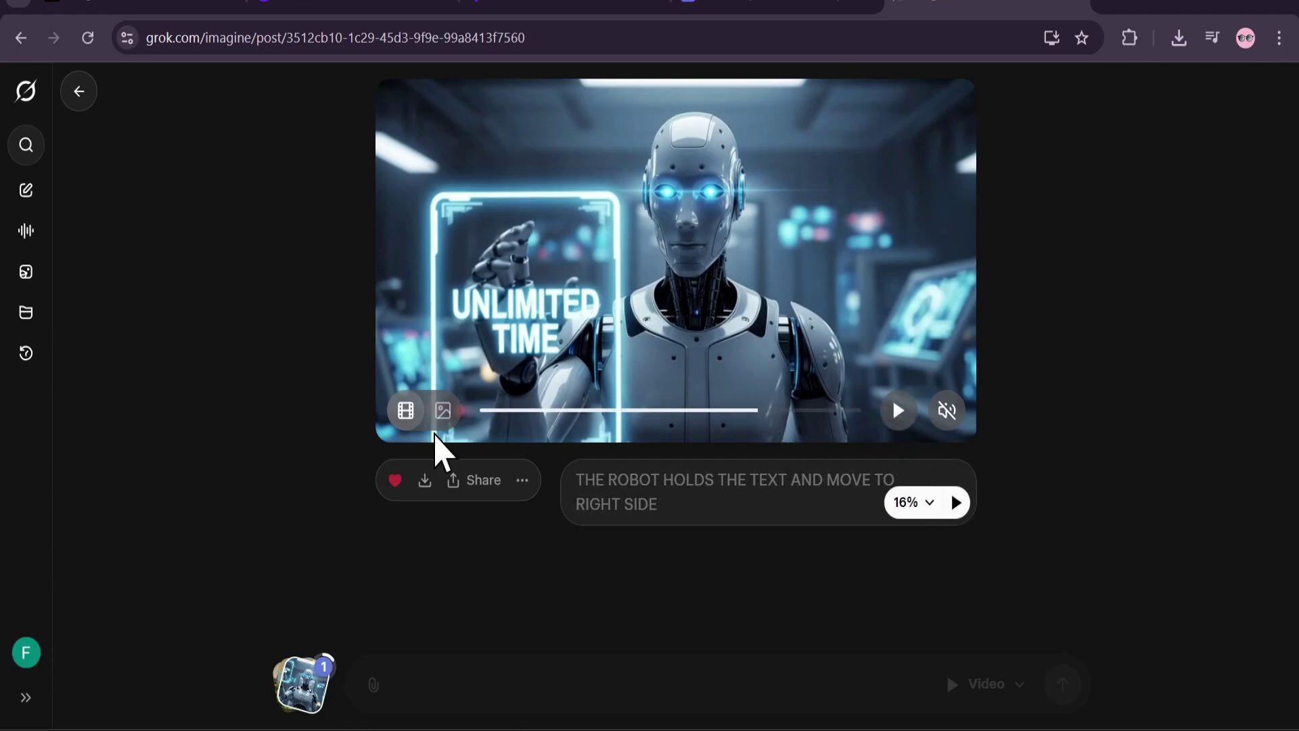
click(443, 412)
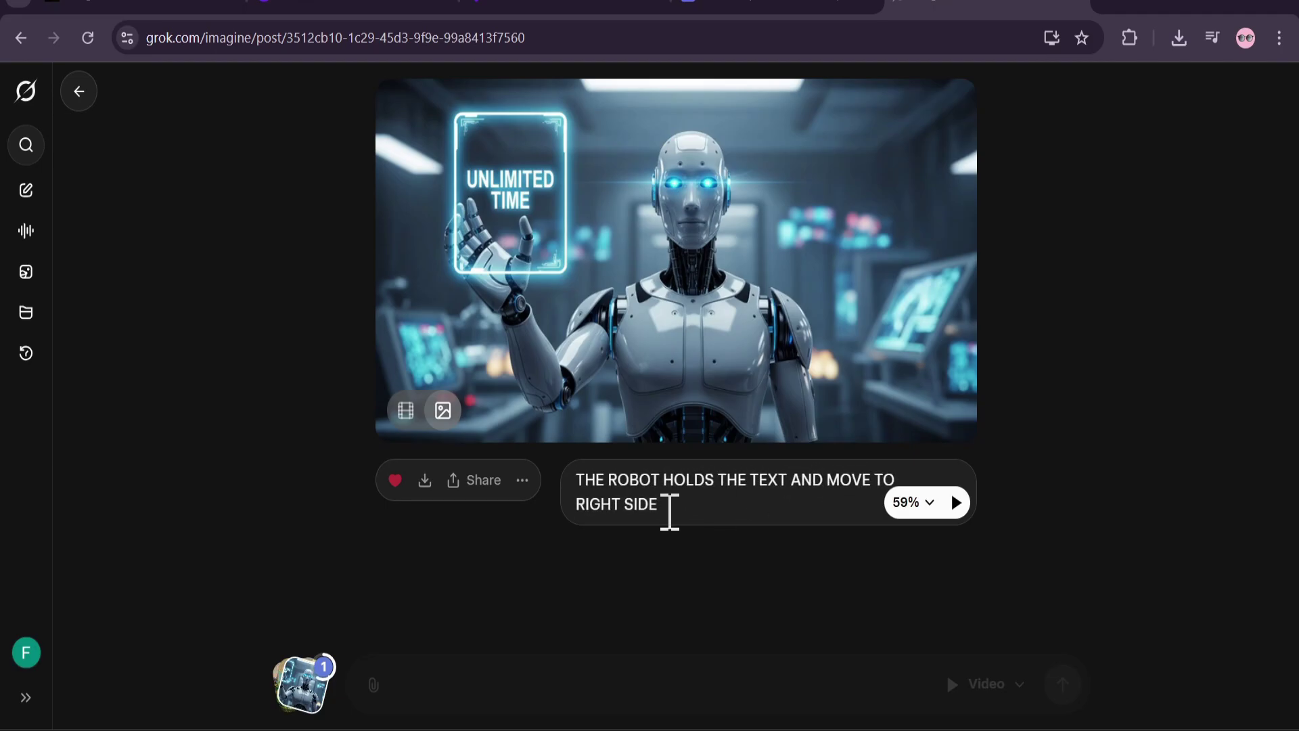
click(407, 414)
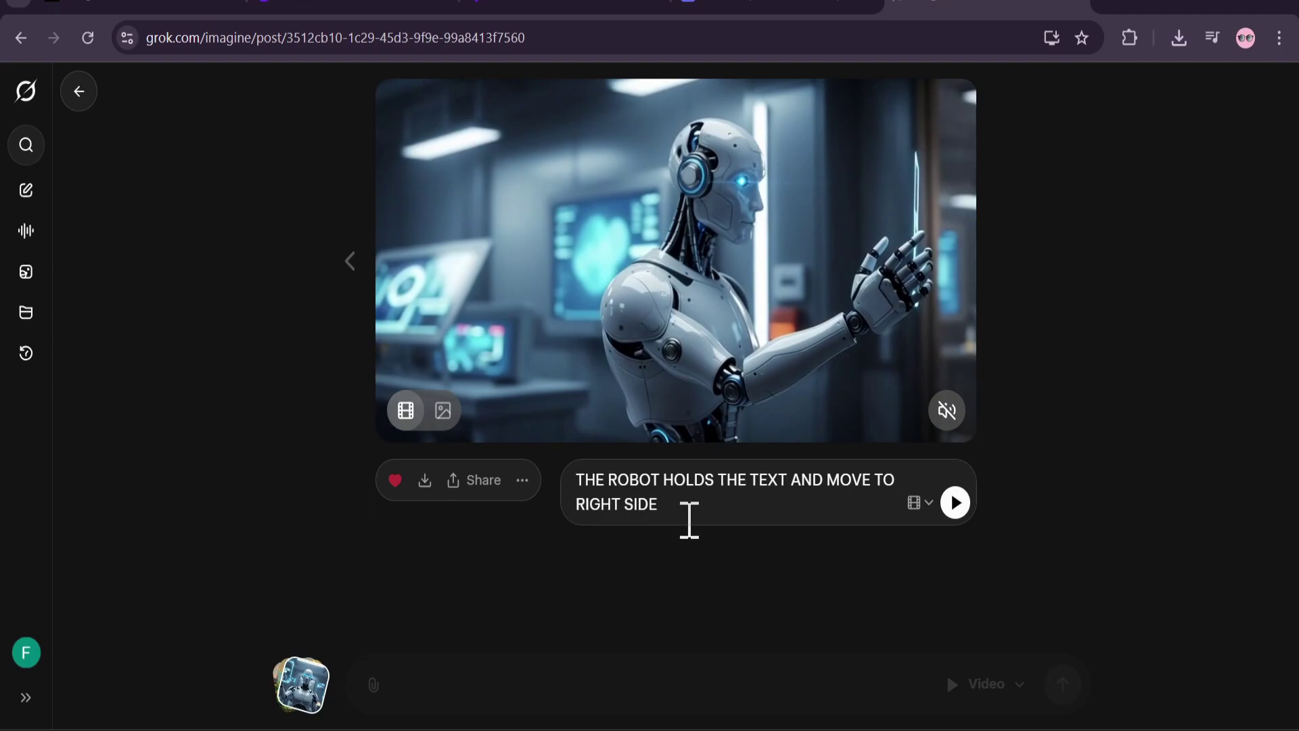
Open the Favorites gallery from the bottom-left thumbnails and scroll through the saved creations.
click(304, 680)
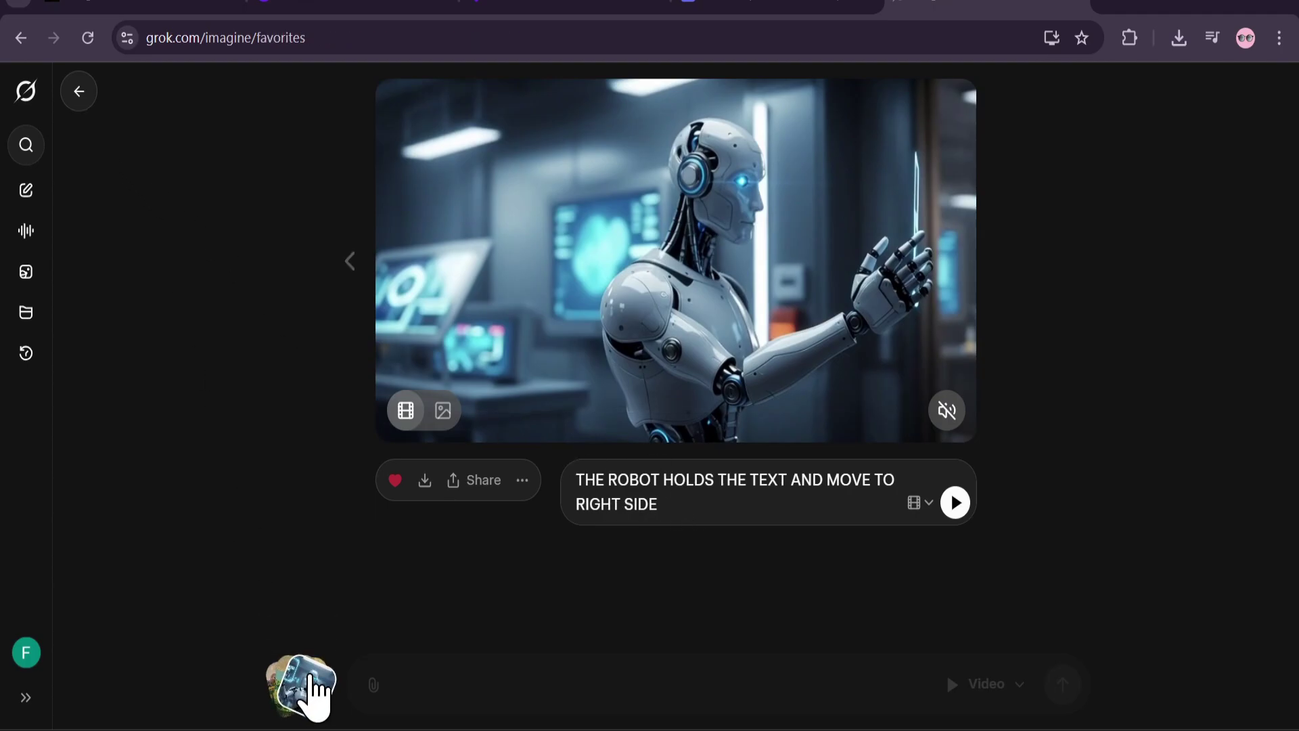
scroll(802, 409, down, 10)
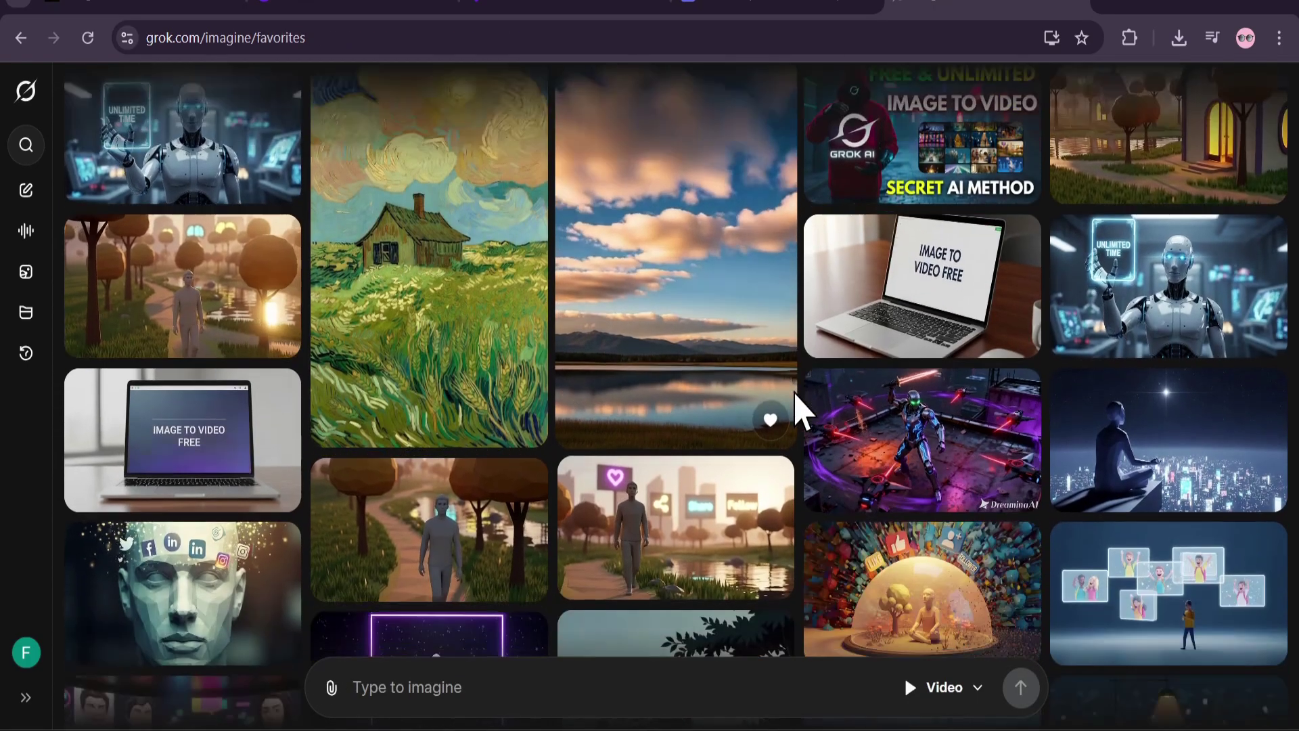
scroll(801, 410, down, 5)
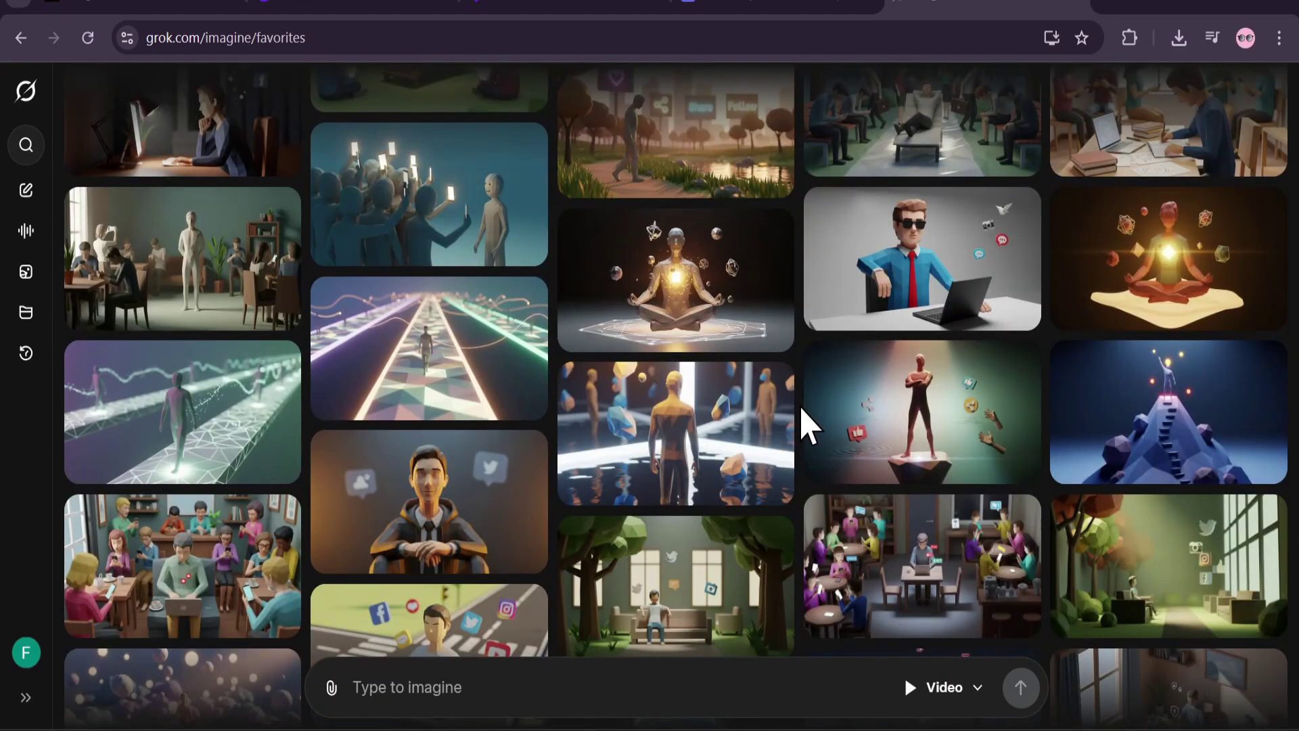
scroll(808, 425, down, 2)
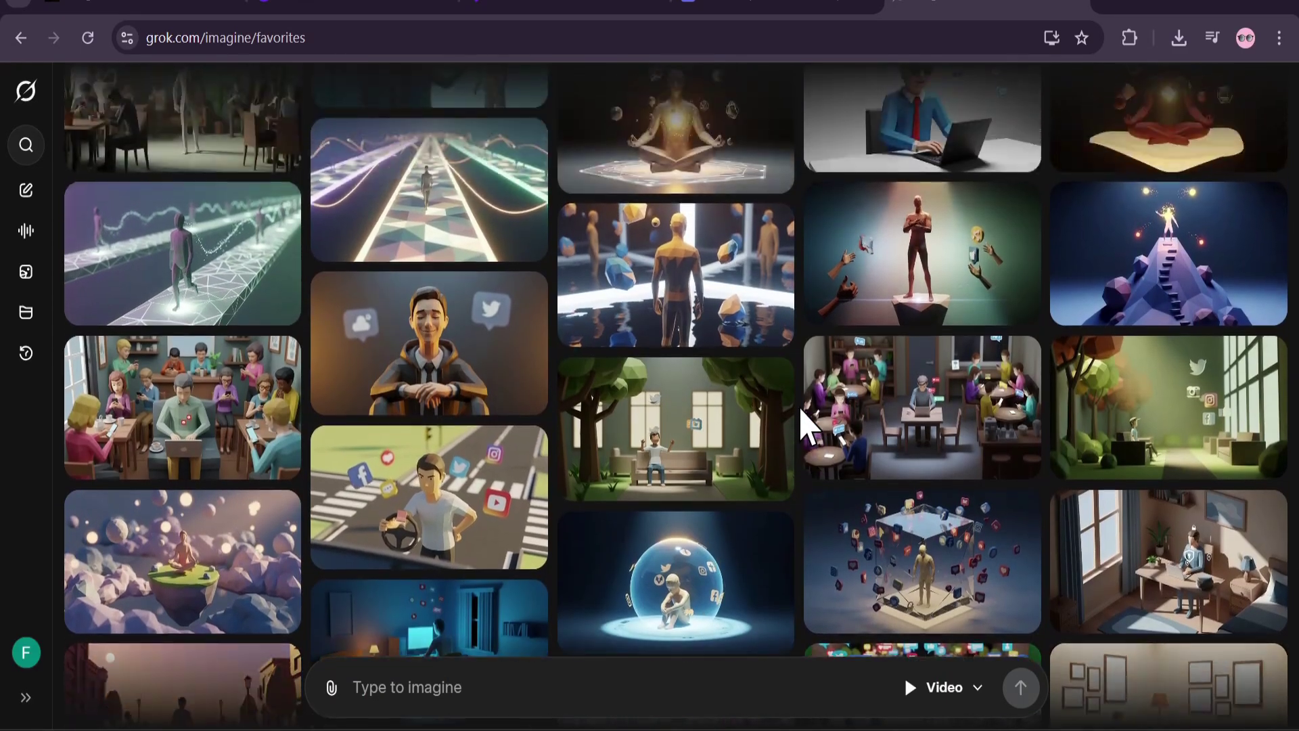
scroll(808, 425, up, 8)
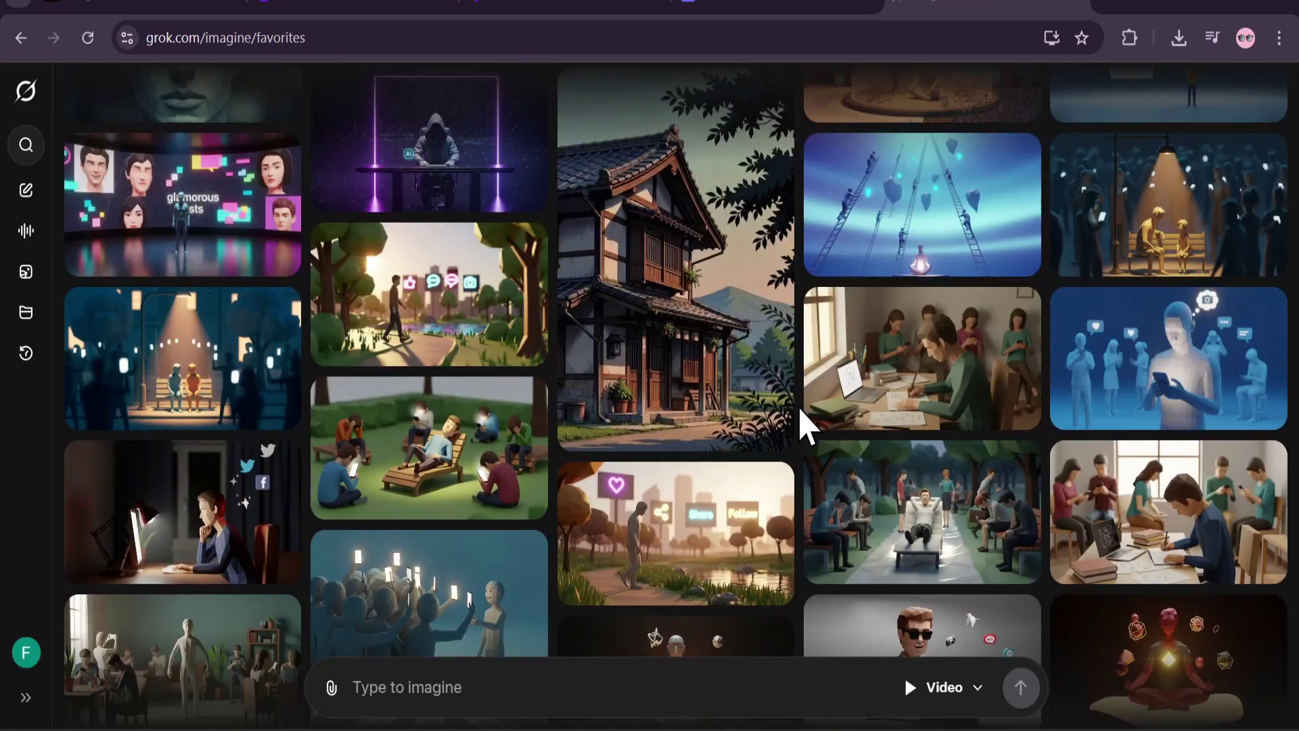
scroll(805, 425, up, 7)
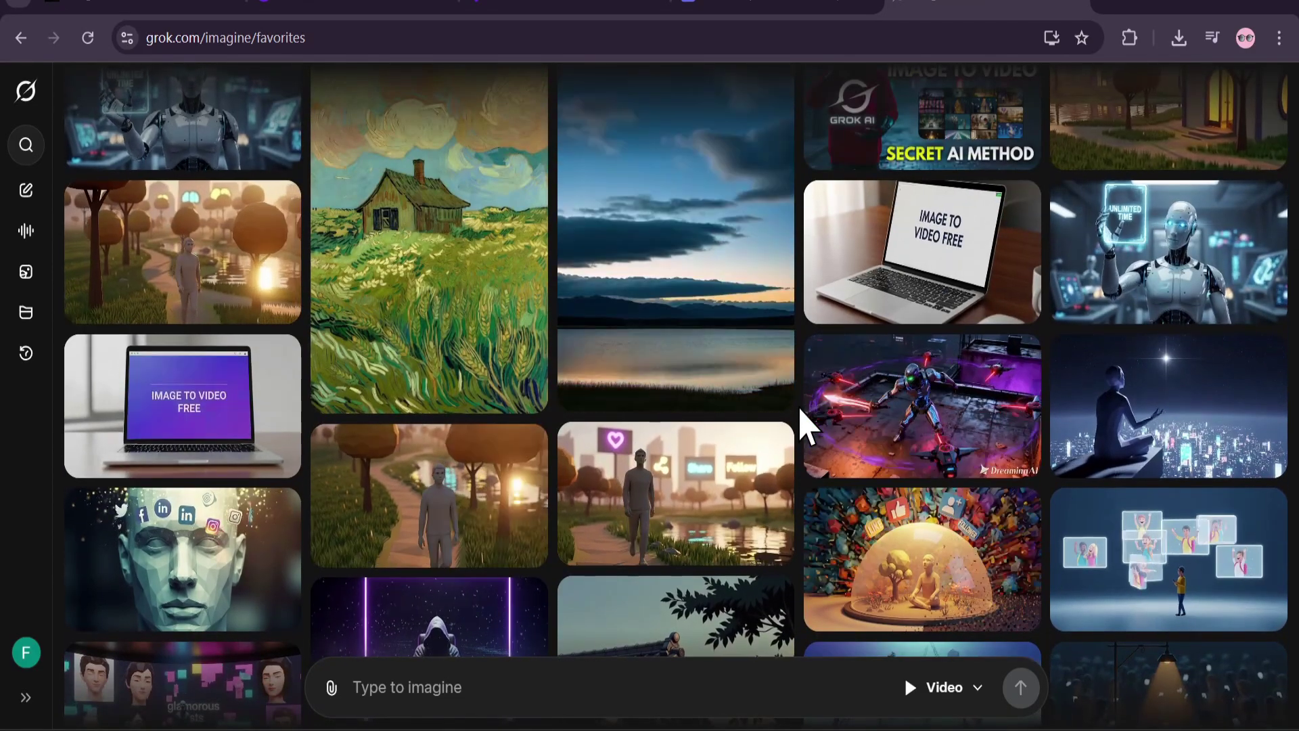
scroll(805, 425, up, 1)
scroll(805, 425, down, 3)
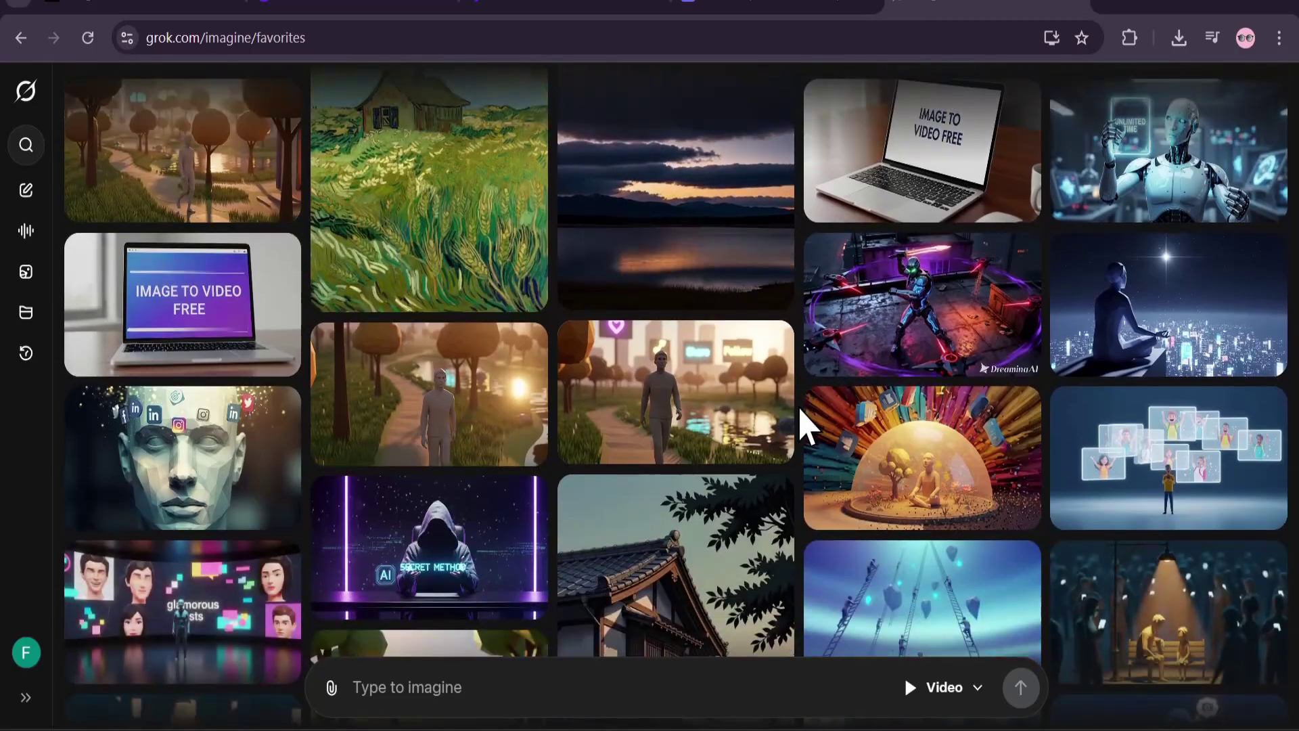
scroll(808, 426, down, 6)
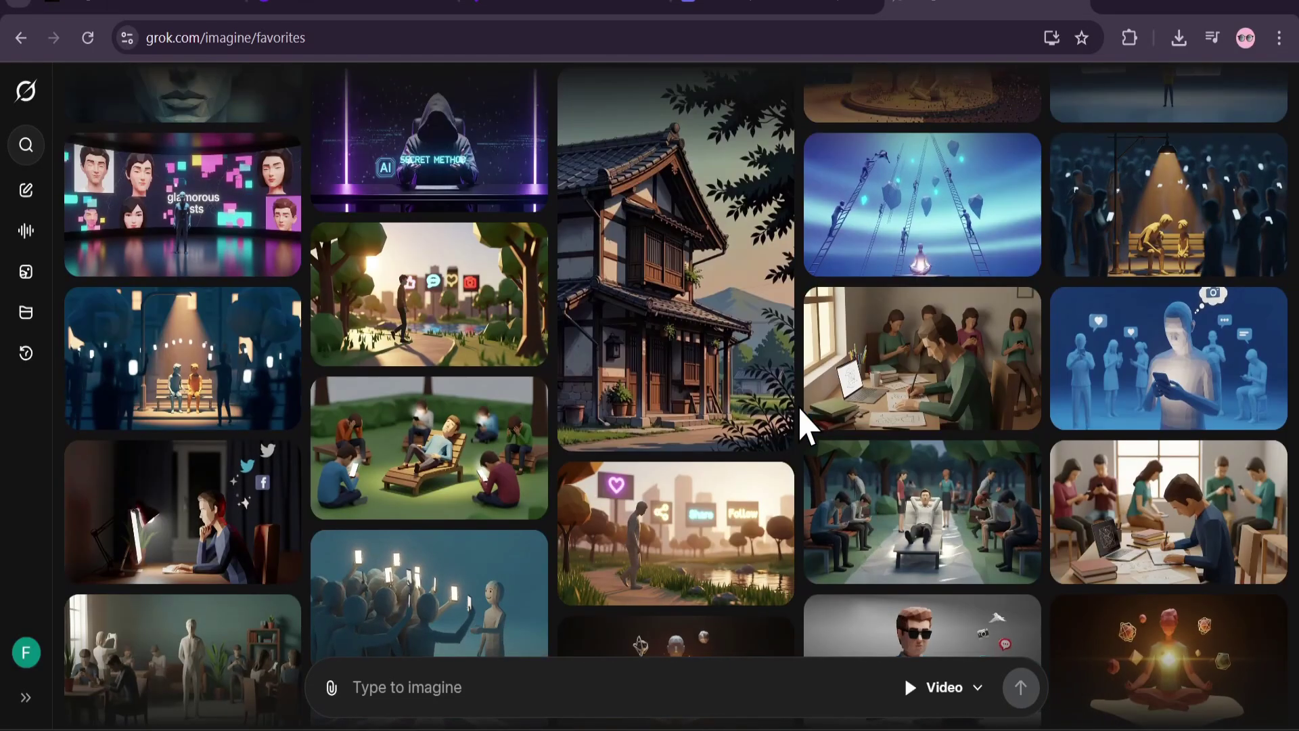
scroll(808, 426, down, 3)
scroll(808, 427, up, 4)
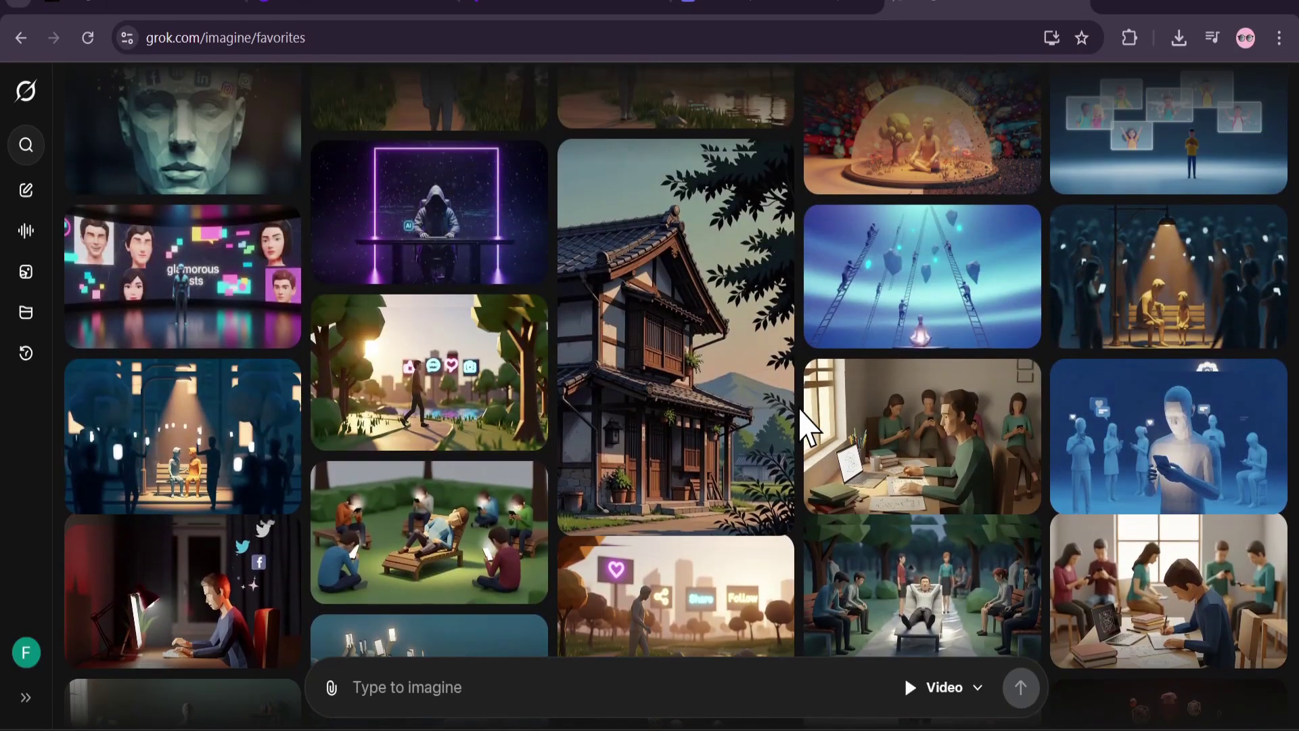
scroll(805, 426, up, 7)
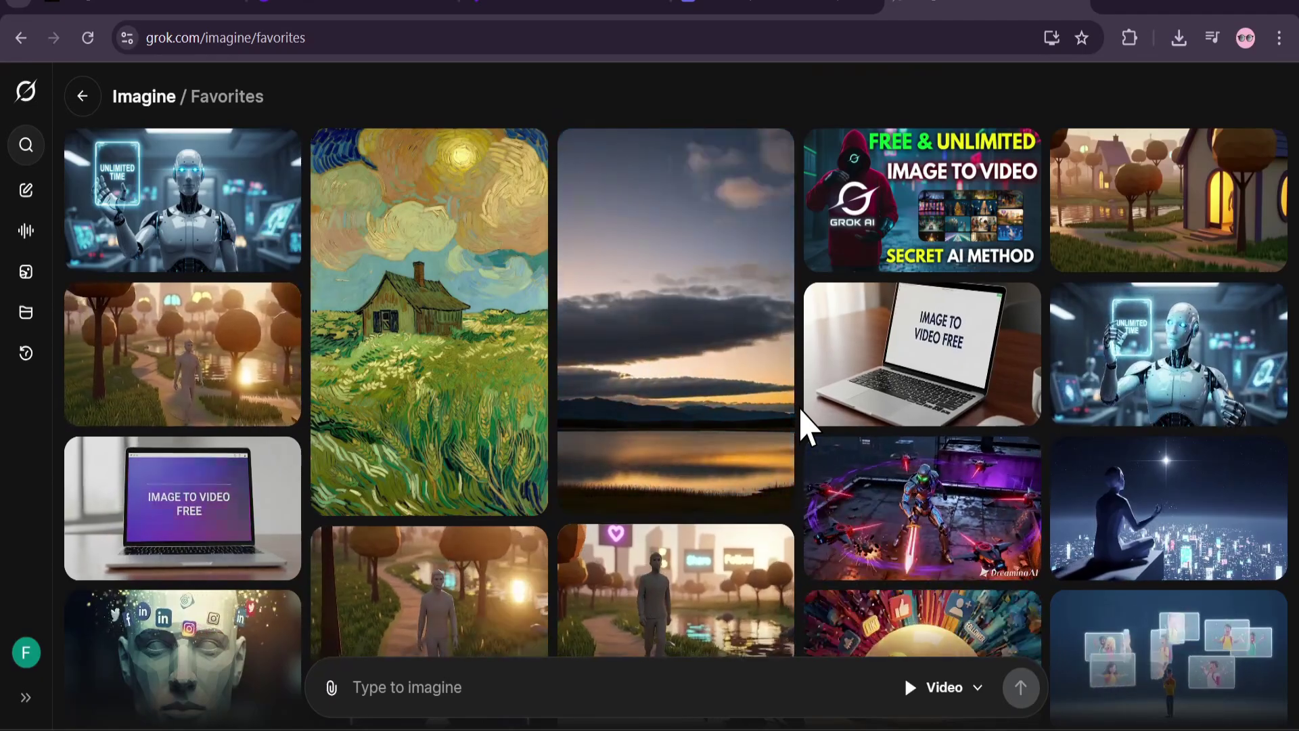
scroll(805, 426, down, 3)
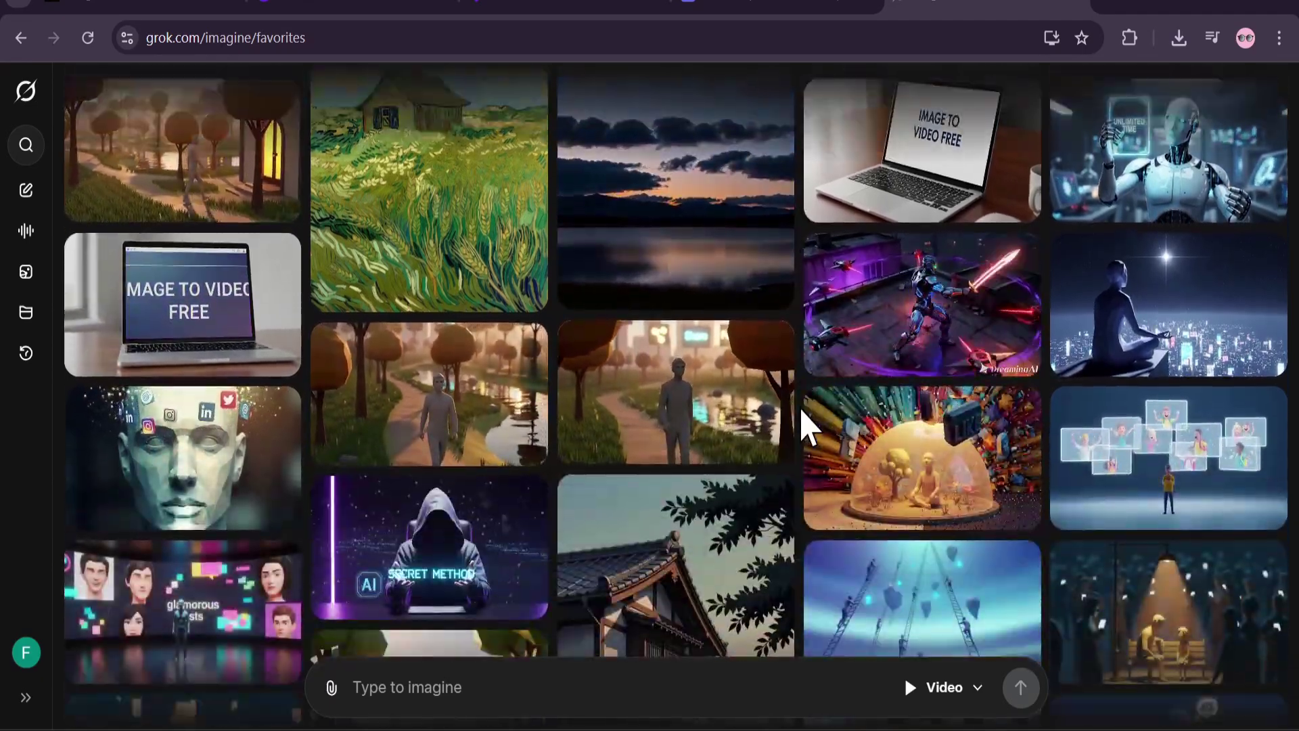
scroll(808, 433, down, 3)
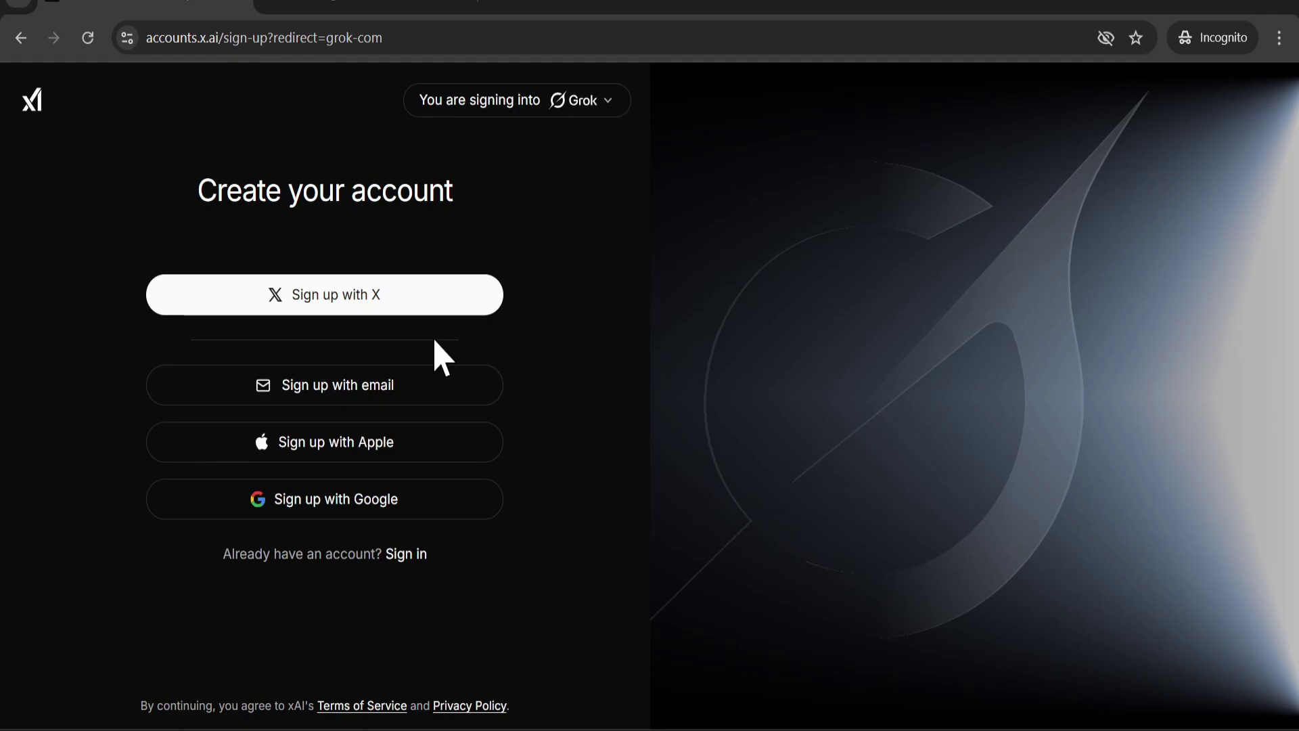
In the private window, search the web for 'TEMP' and open the Temp Mail site.
click(354, 9)
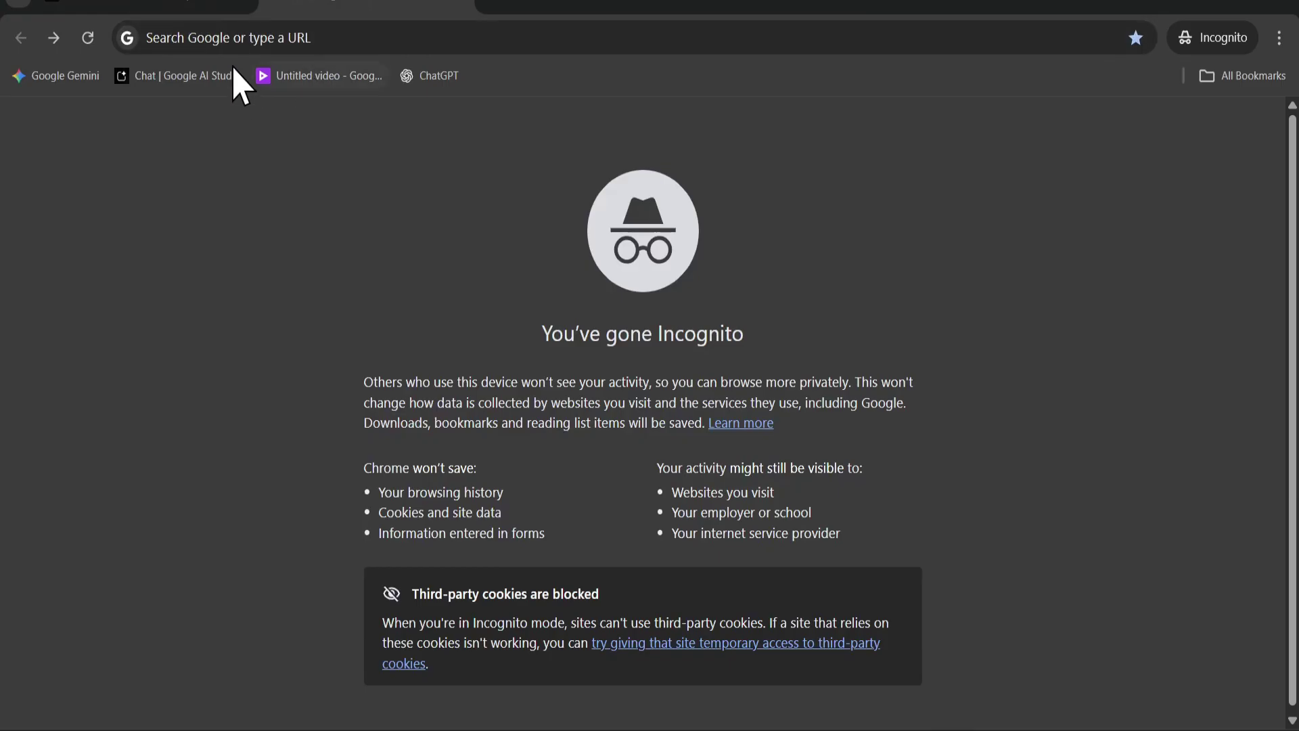
click(215, 37)
text(TEMP)
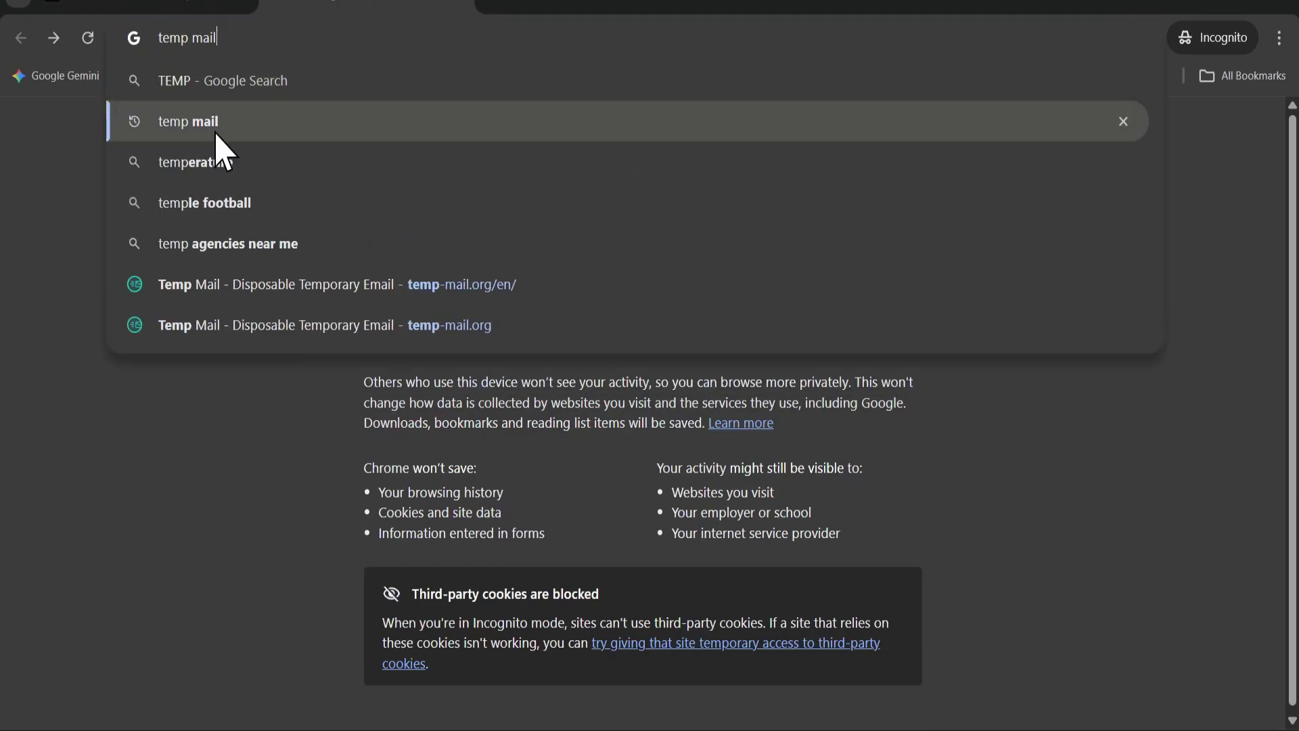
click(213, 124)
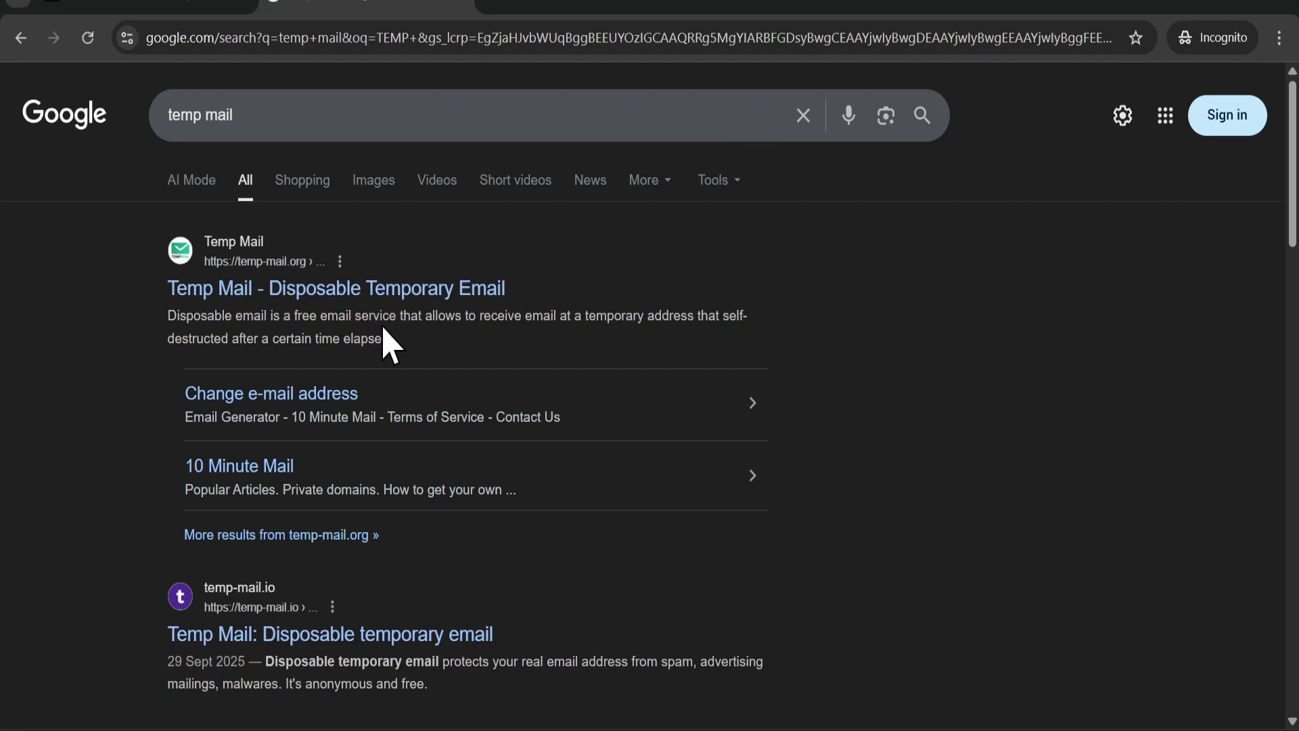
click(311, 291)
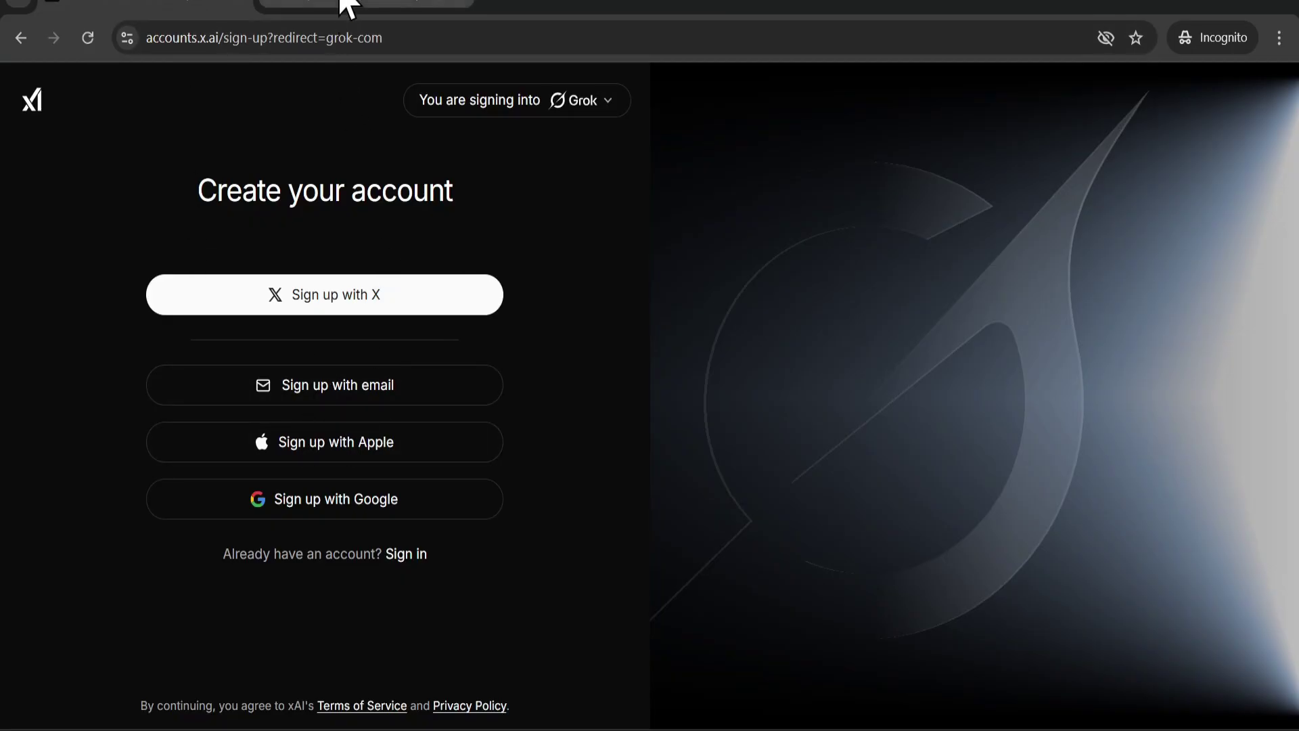
Copy the temporary address and submit it on the xAI email sign-up form.
click(347, 8)
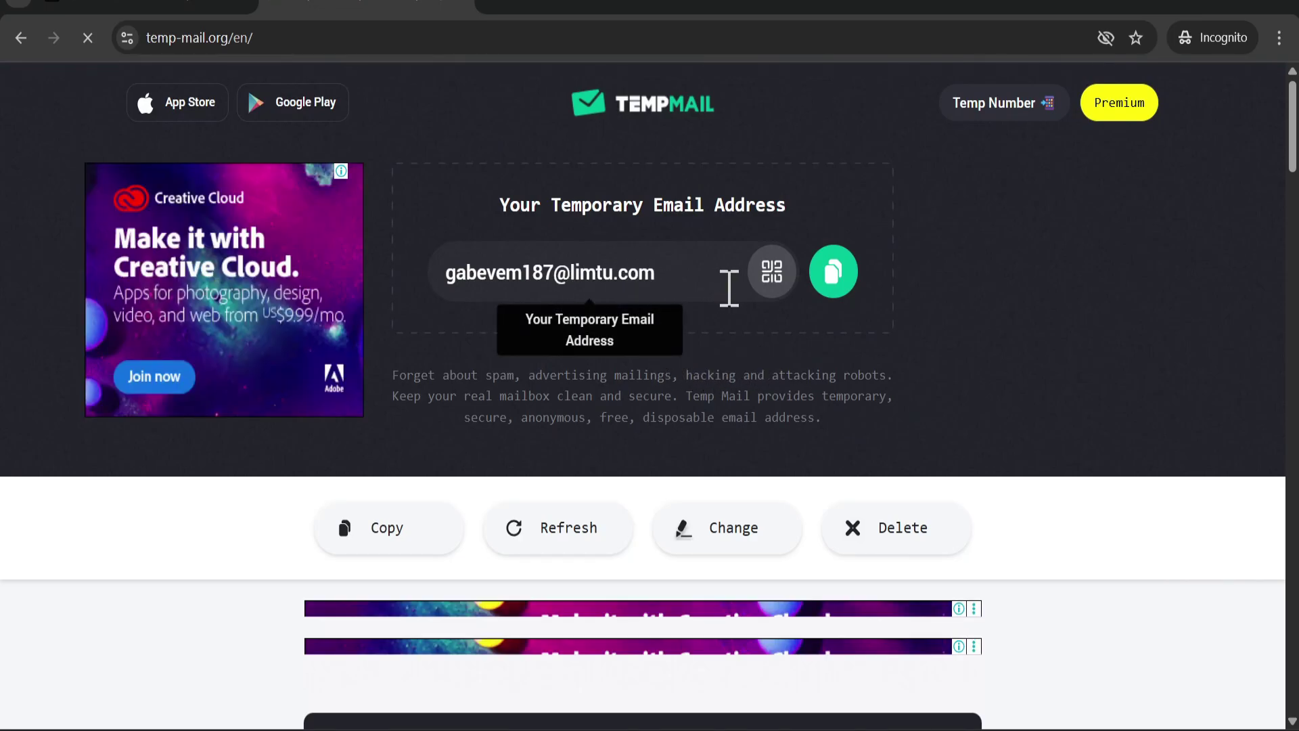
click(839, 278)
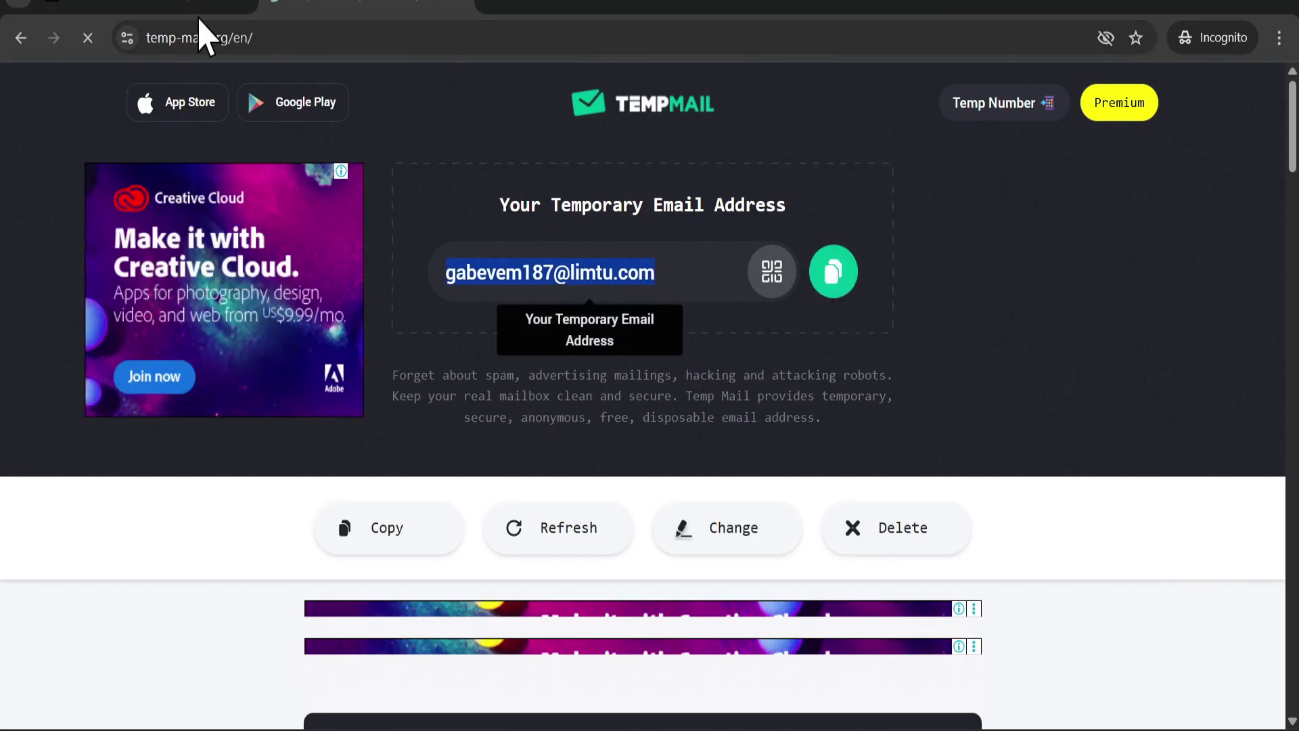
click(136, 7)
click(280, 389)
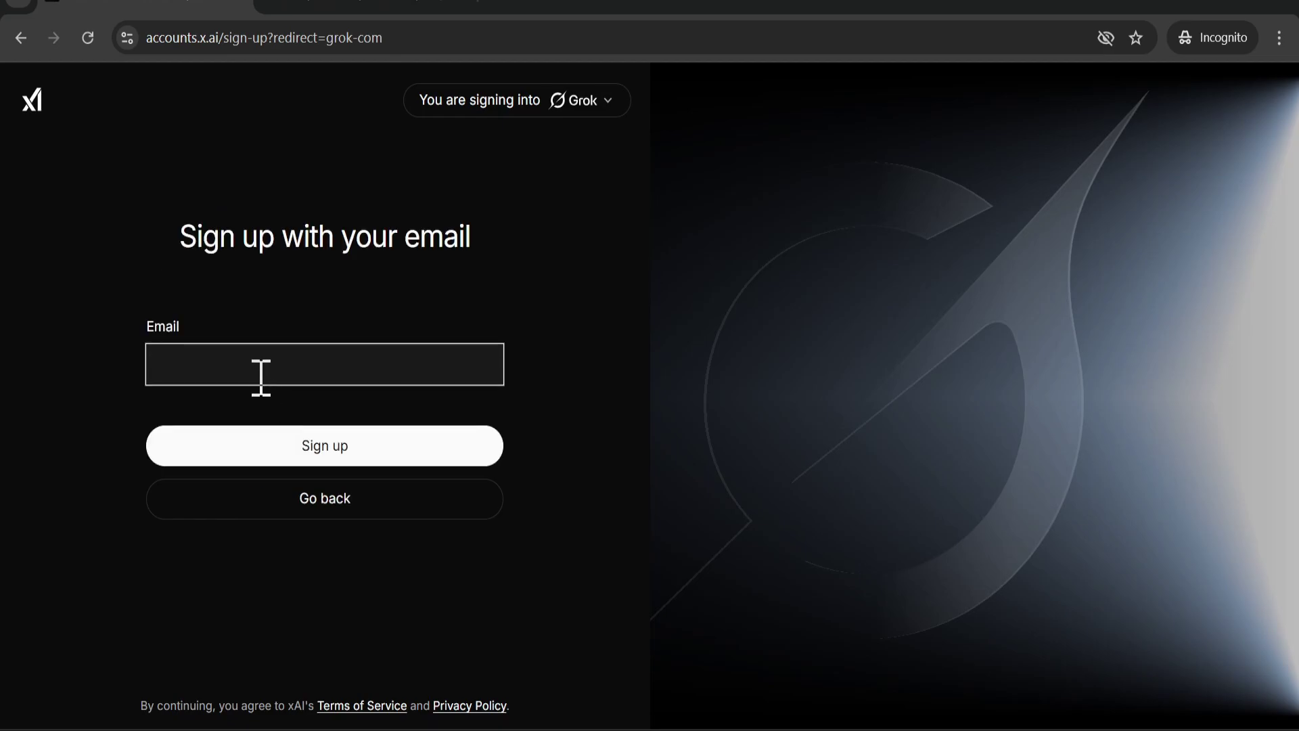
click(260, 376)
key(ctrl+v)
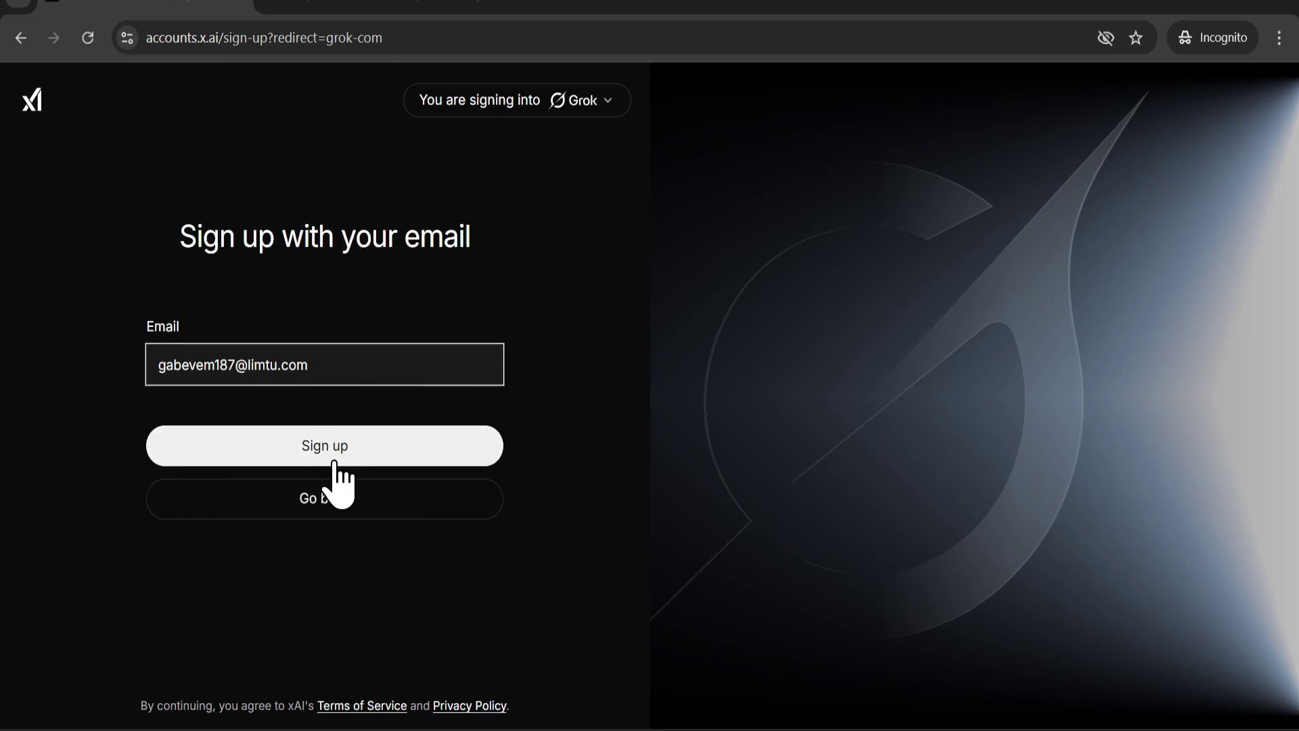
click(333, 463)
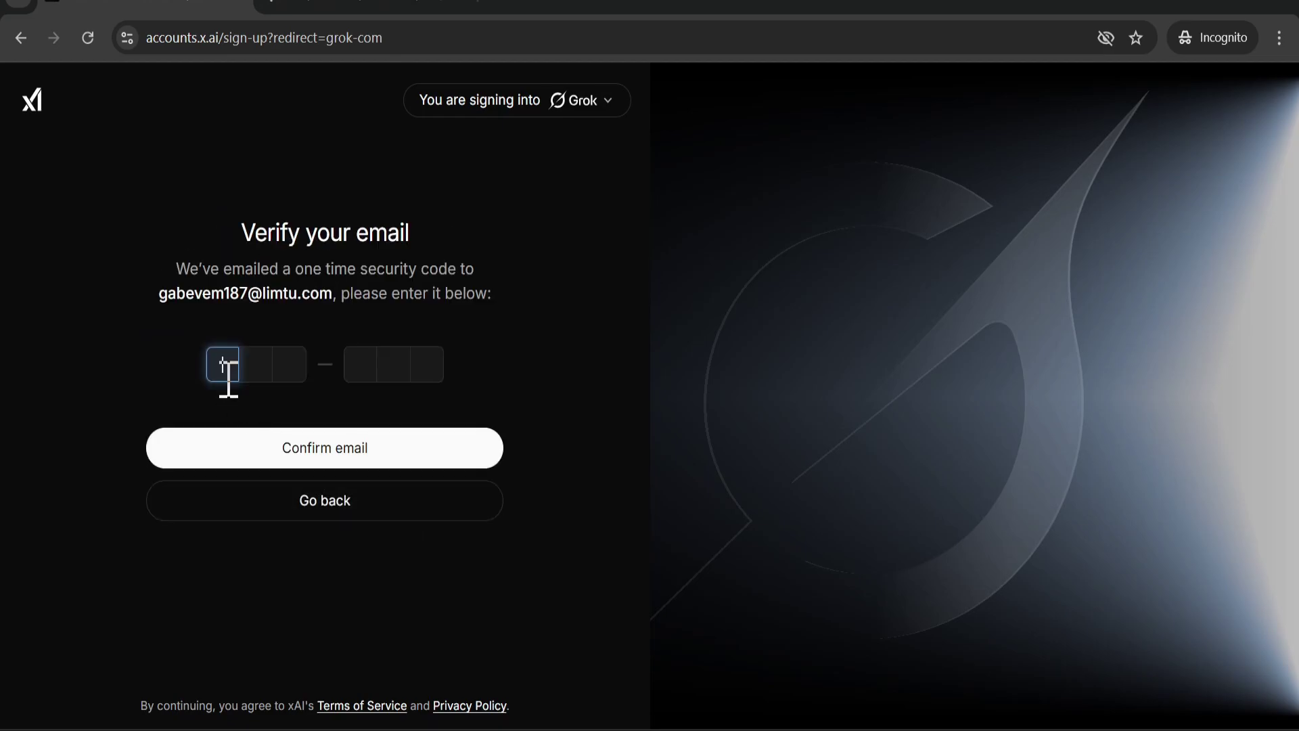
click(366, 5)
Open the xAI confirmation code email in the Temp Mail inbox.
scroll(688, 443, down, 5)
scroll(687, 449, down, 4)
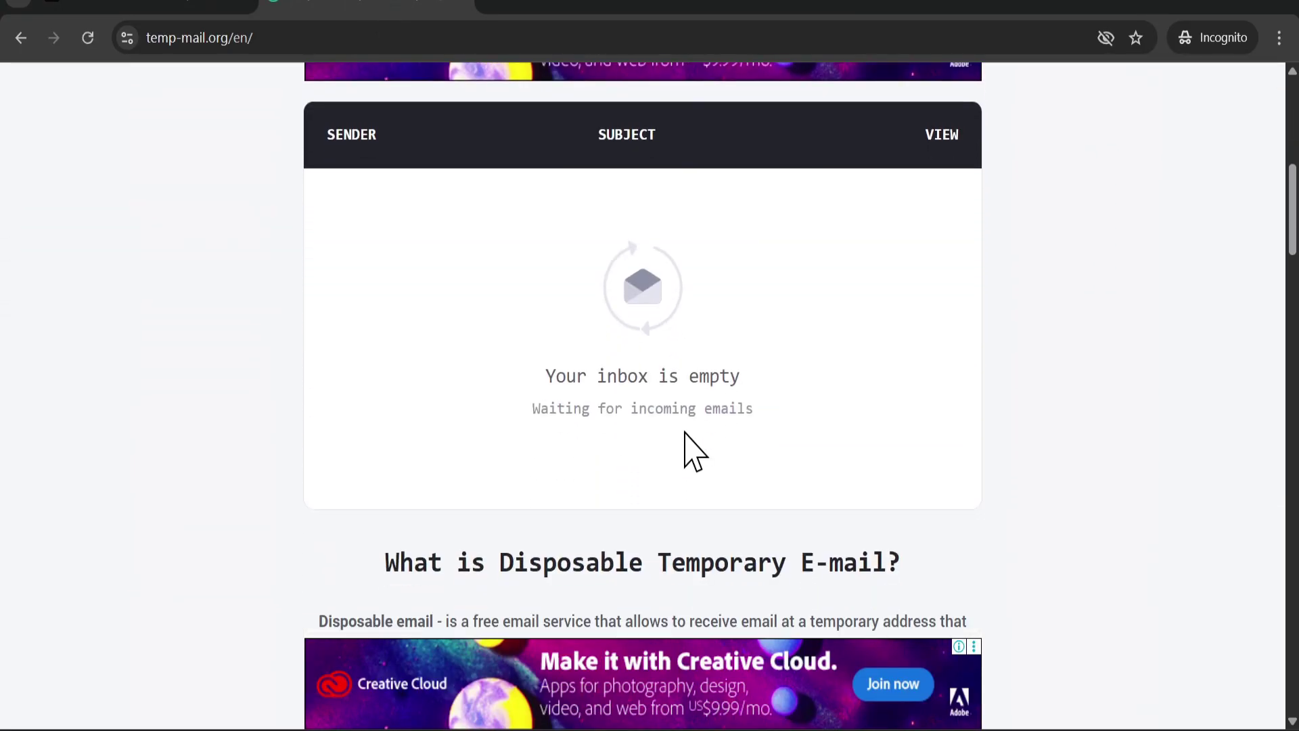
scroll(667, 440, up, 3)
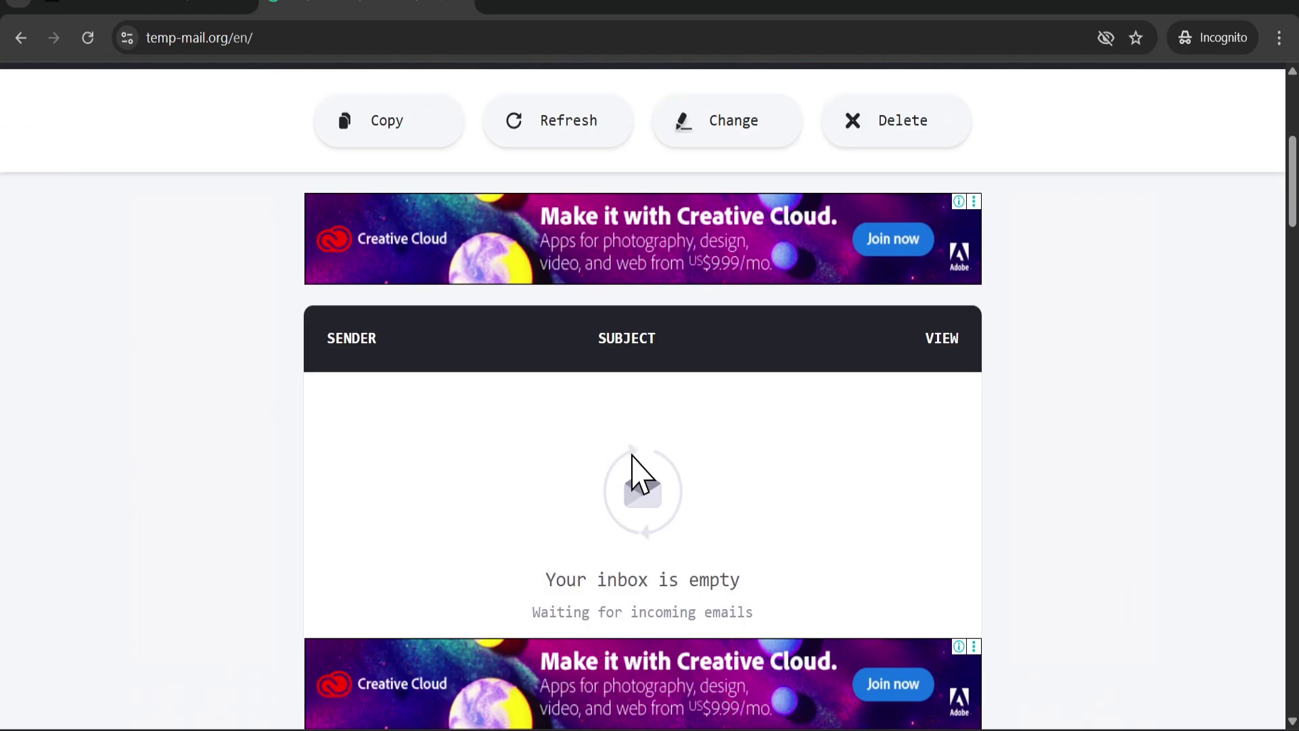
scroll(651, 512, up, 5)
scroll(646, 474, down, 5)
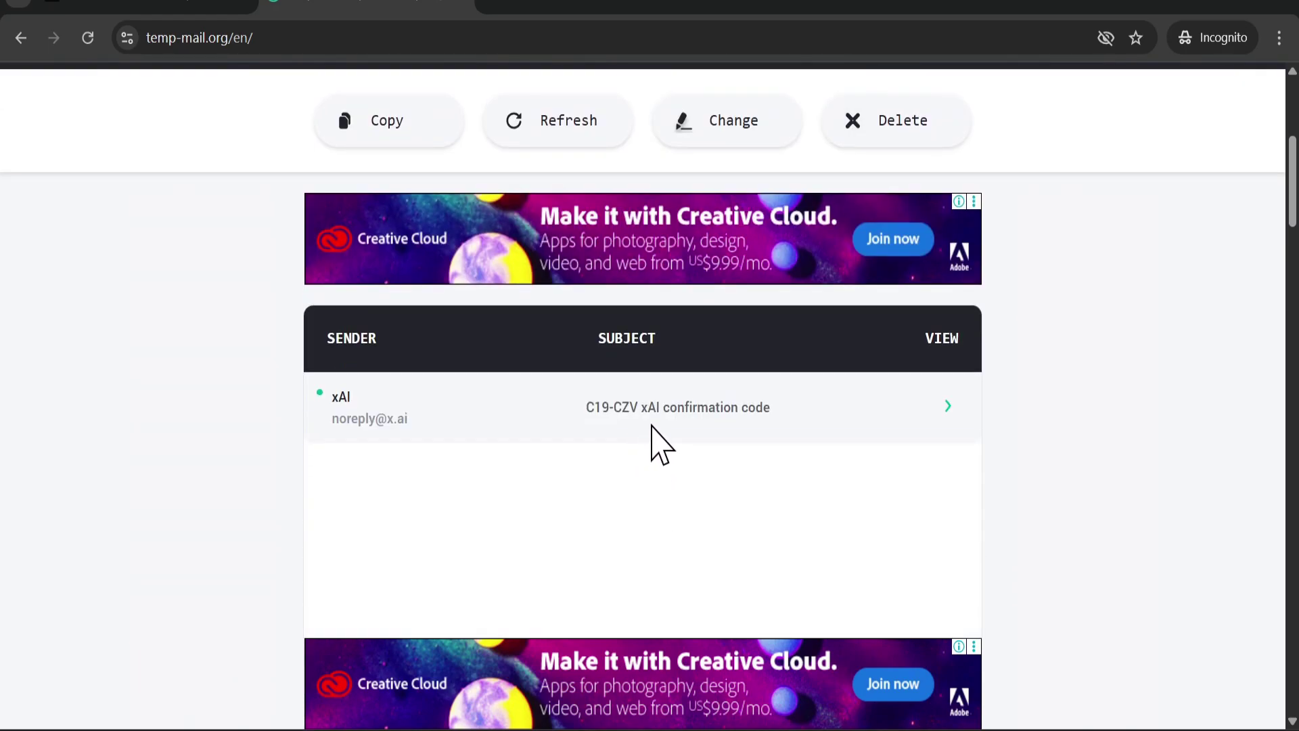
click(947, 406)
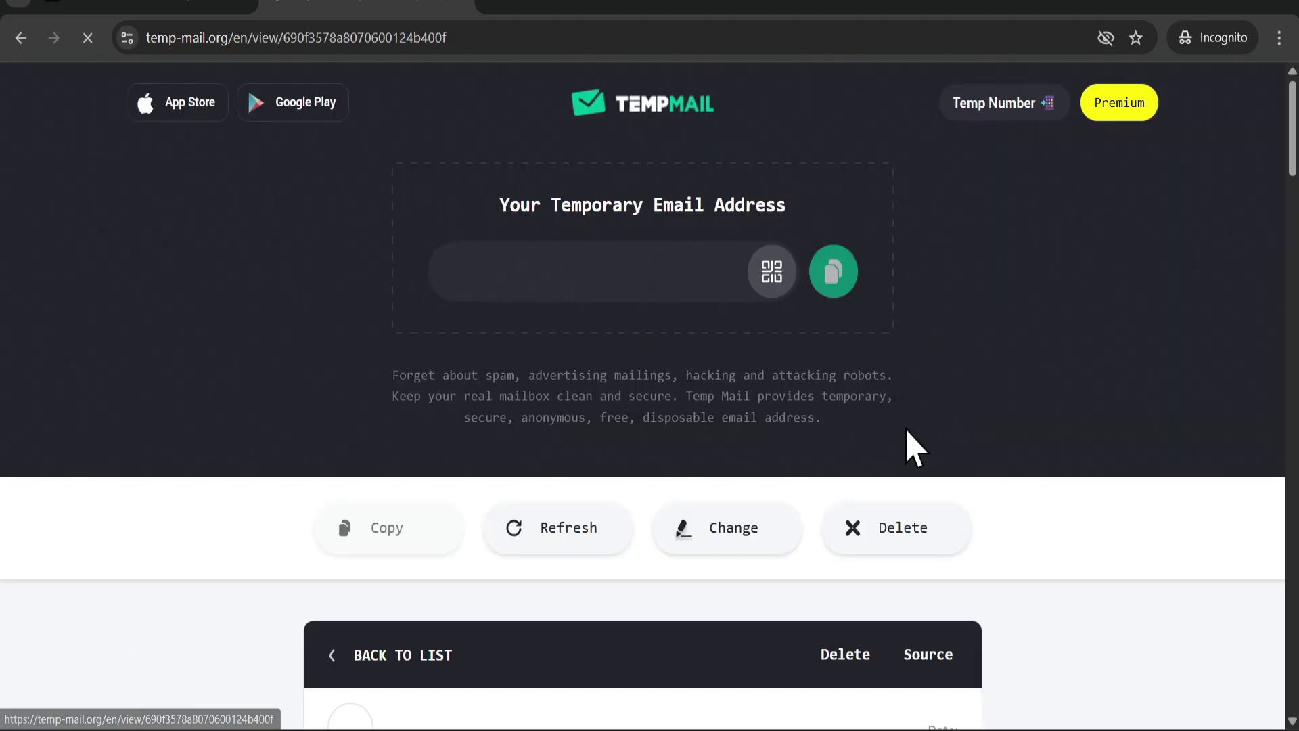
Copy the confirmation code from the email and return to the xAI verification page.
scroll(713, 493, down, 4)
scroll(711, 482, up, 4)
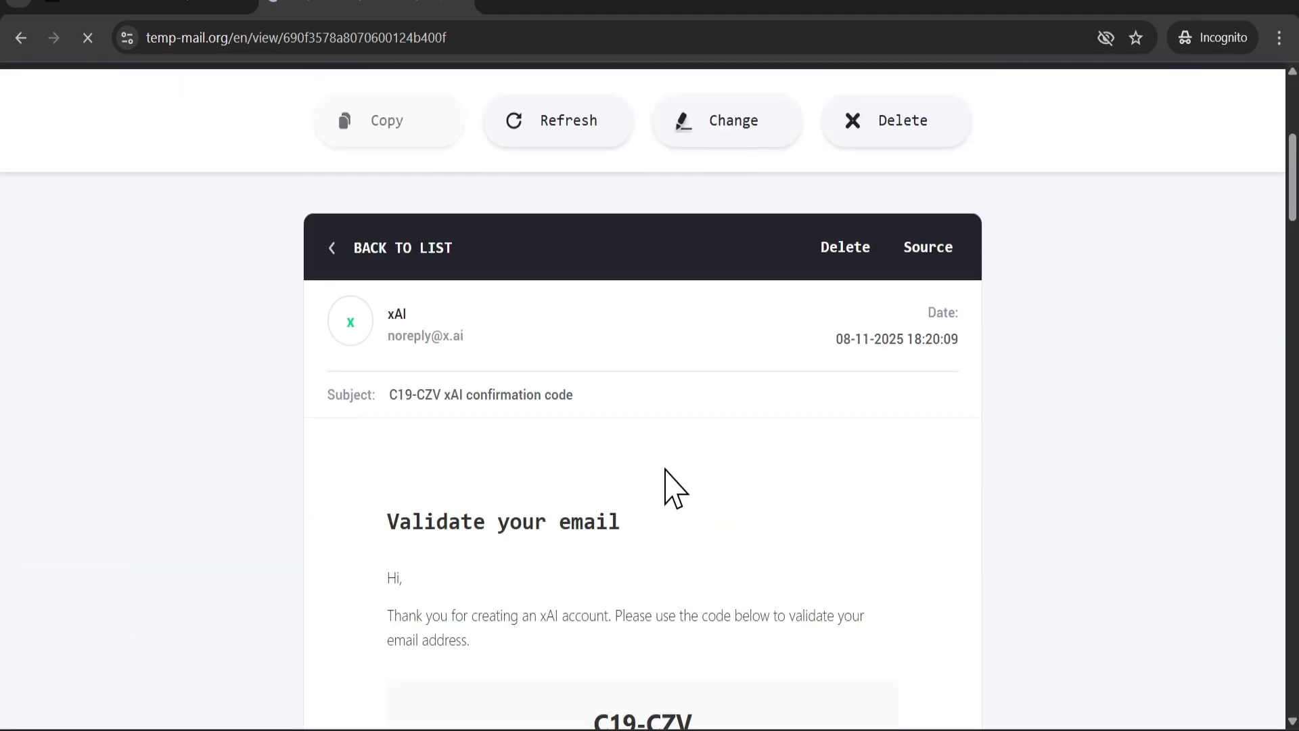
scroll(643, 467, down, 1)
scroll(676, 602, down, 1)
drag(704, 551, 589, 554)
click(582, 541)
key(alt+Tab)
Paste the verification code, then complete sign-up with a first name, last name and password.
key(ctrl+v)
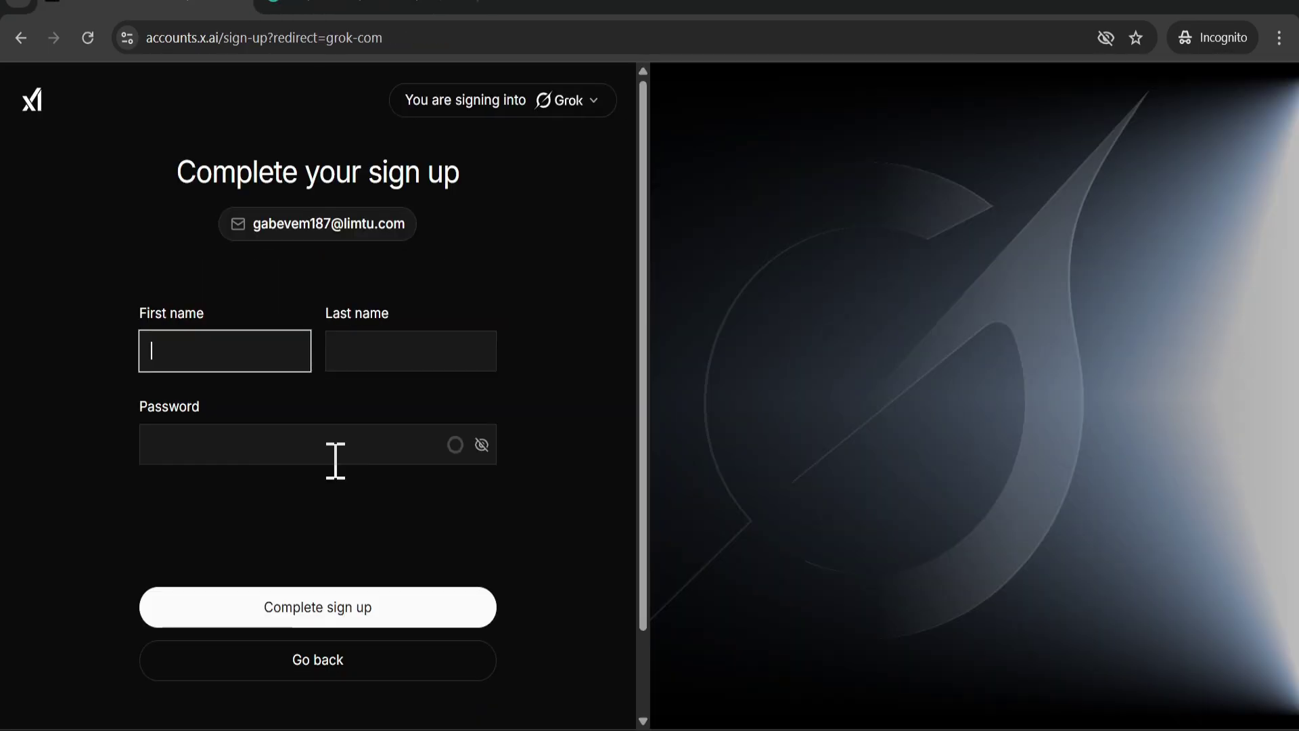
click(212, 353)
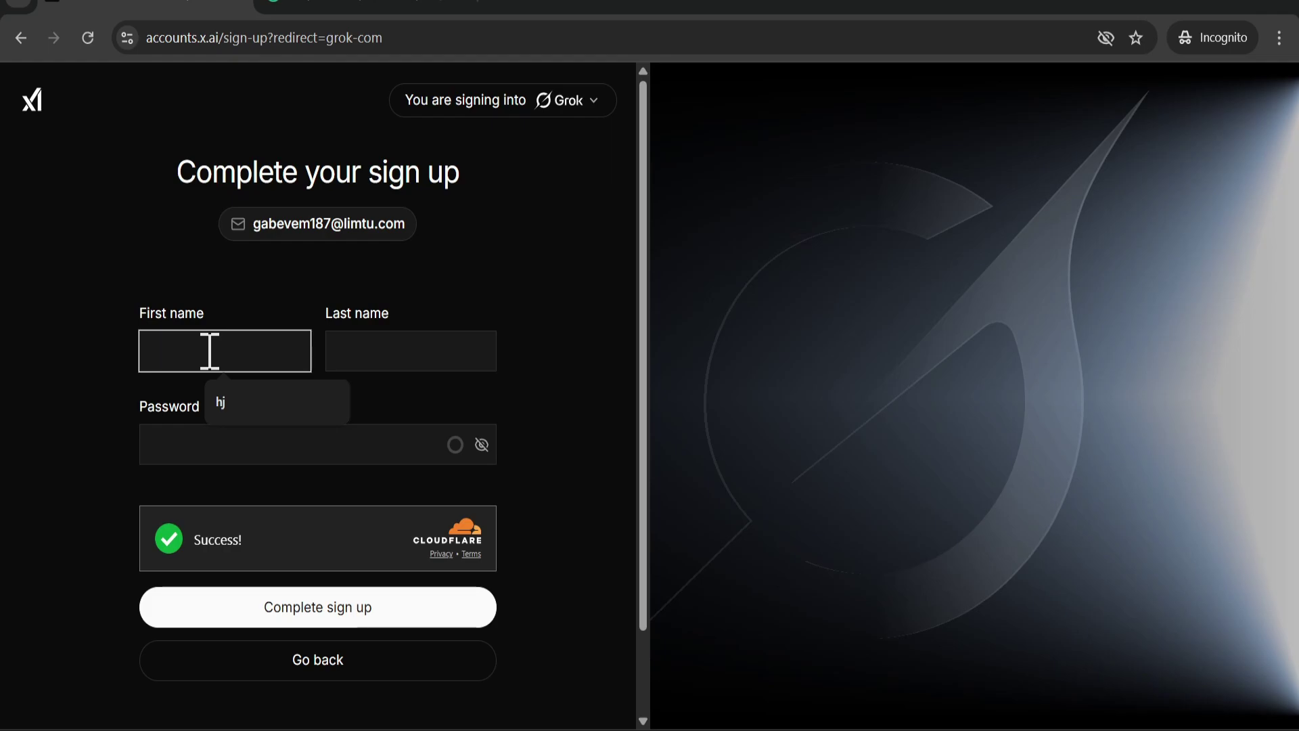
text(DFSDB)
click(403, 359)
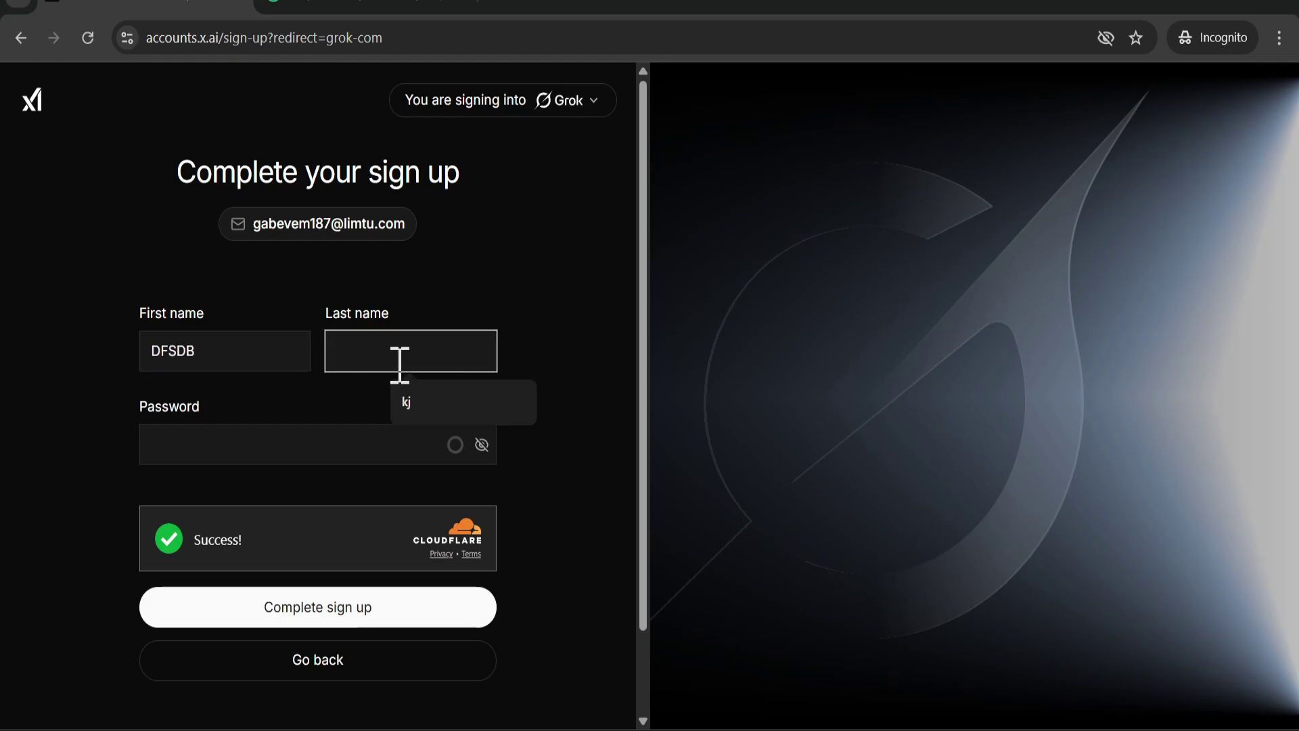
text(DBRB)
click(283, 446)
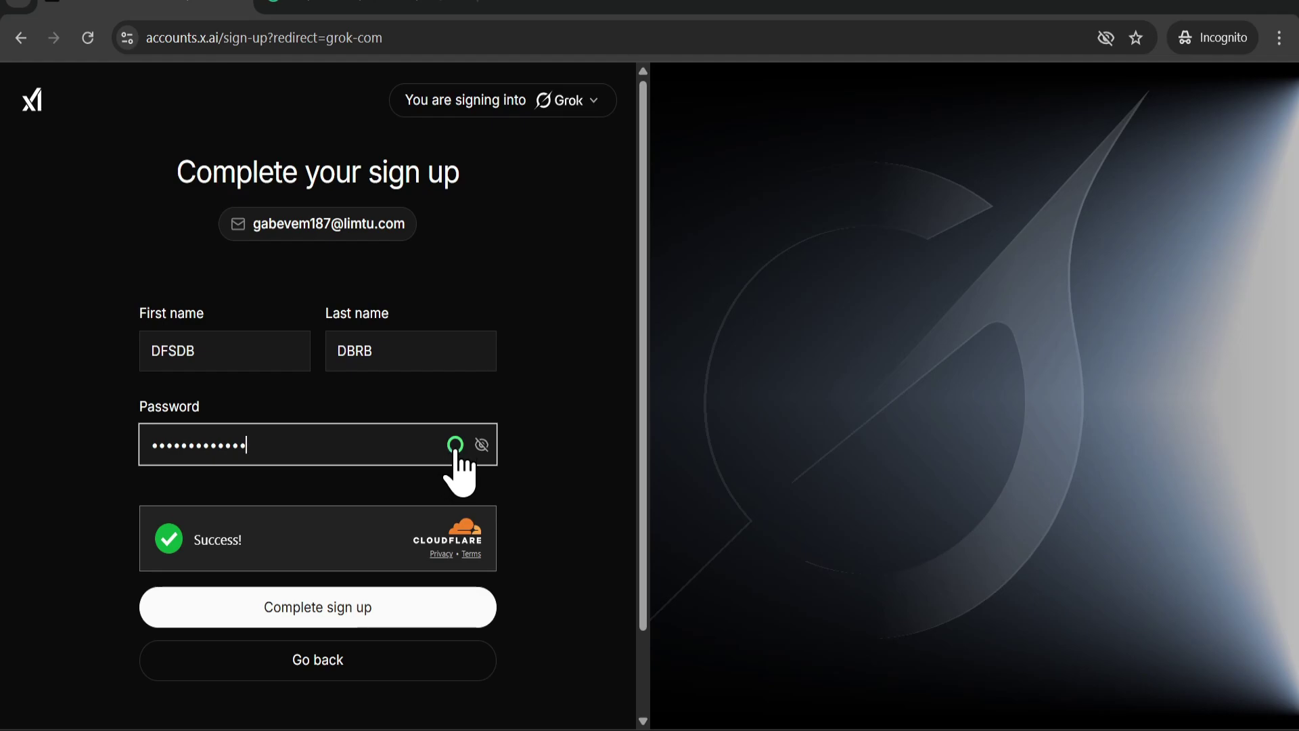
click(318, 616)
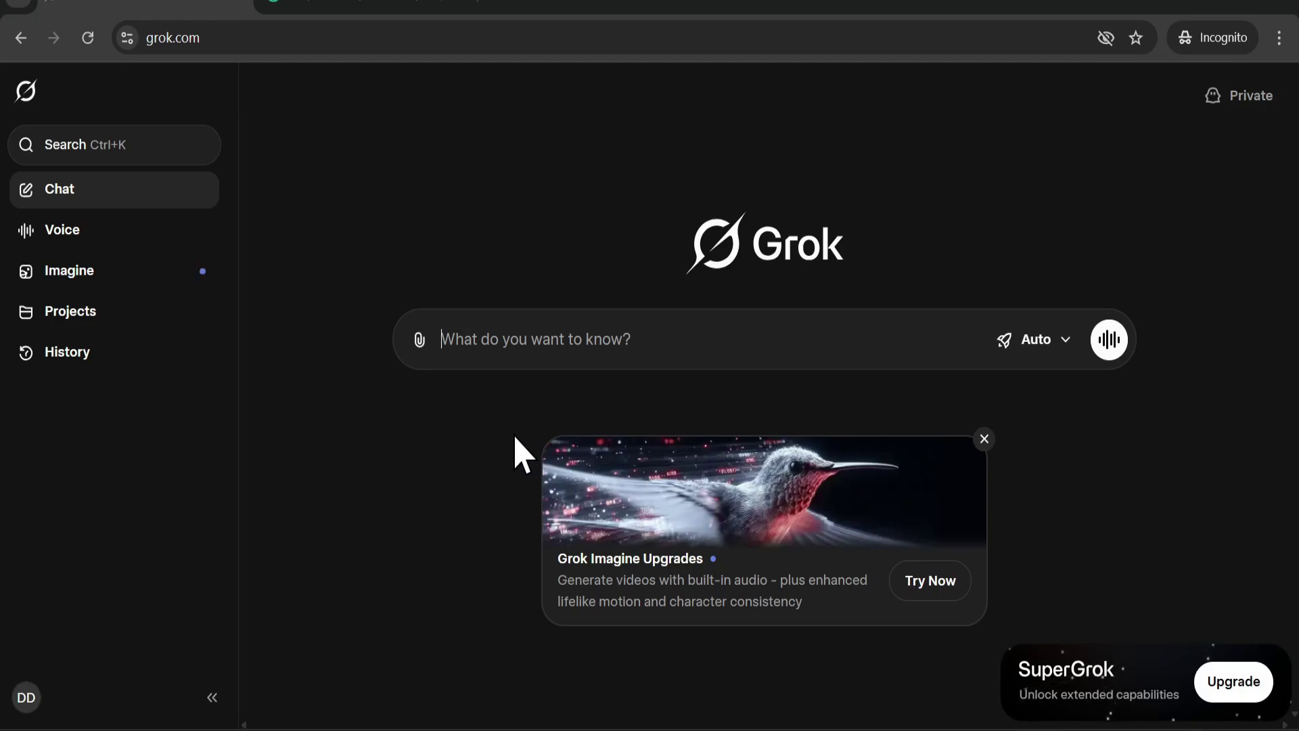
Open Grok Imagine and upload today's Generated Image from Downloads as a prompt attachment.
click(383, 9)
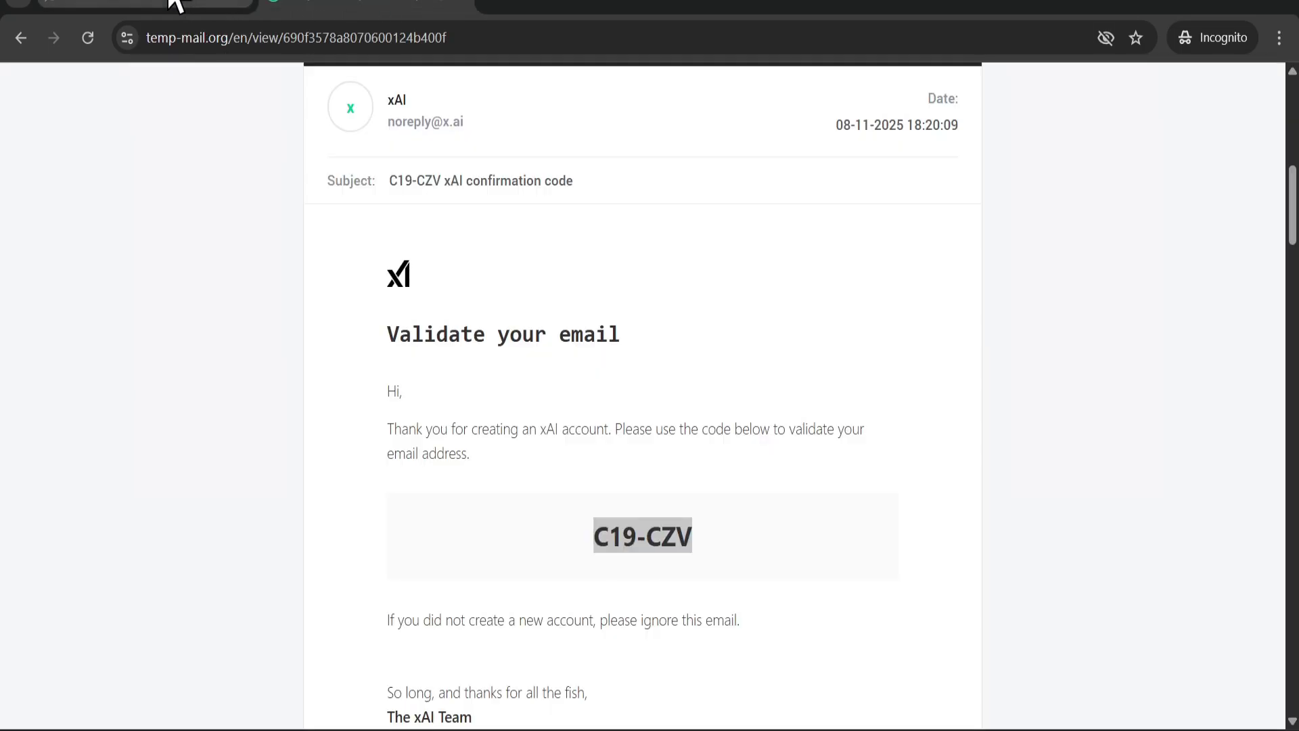
click(136, 8)
click(82, 286)
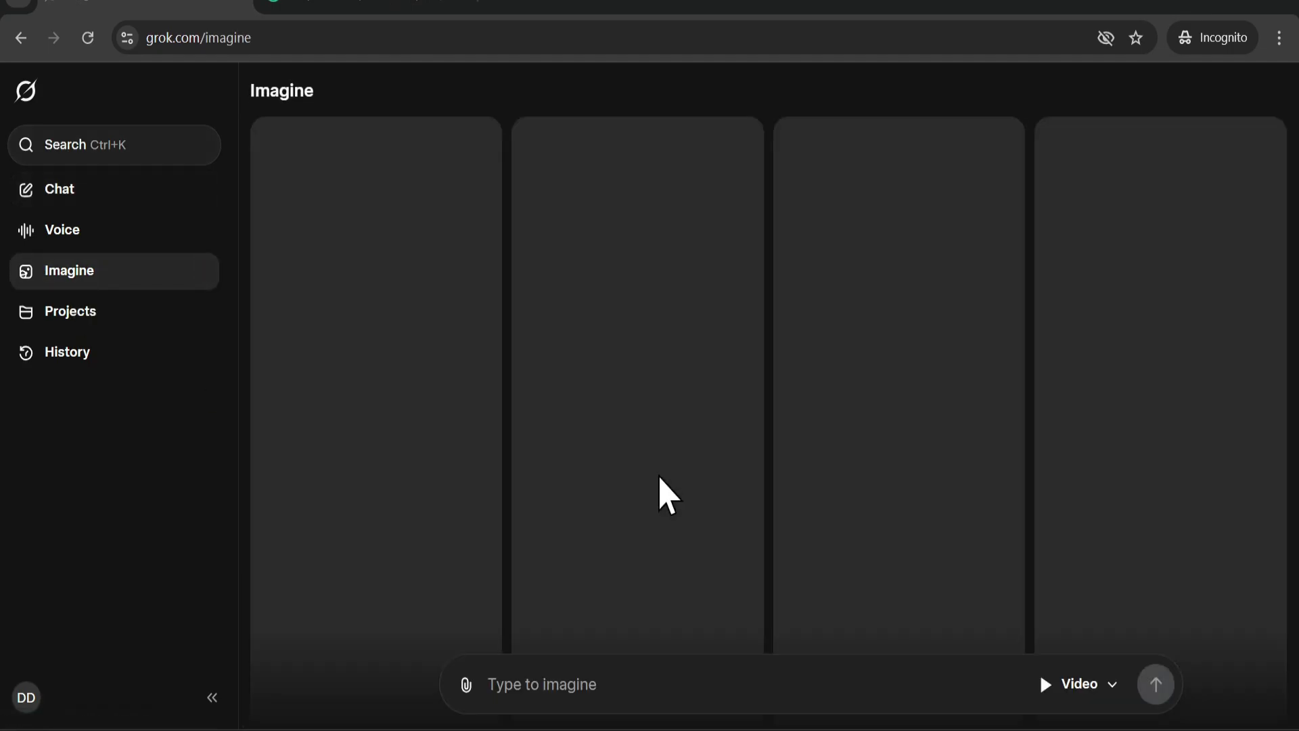
click(466, 685)
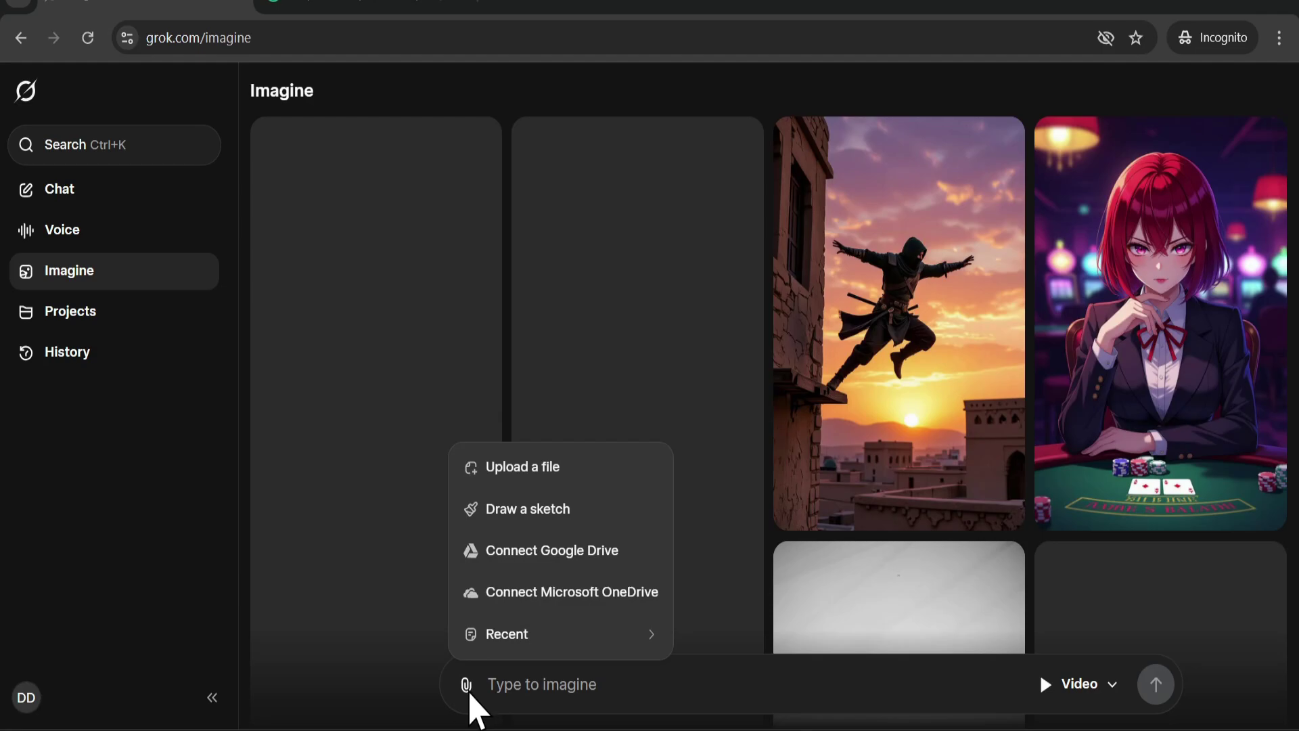
click(468, 688)
click(467, 687)
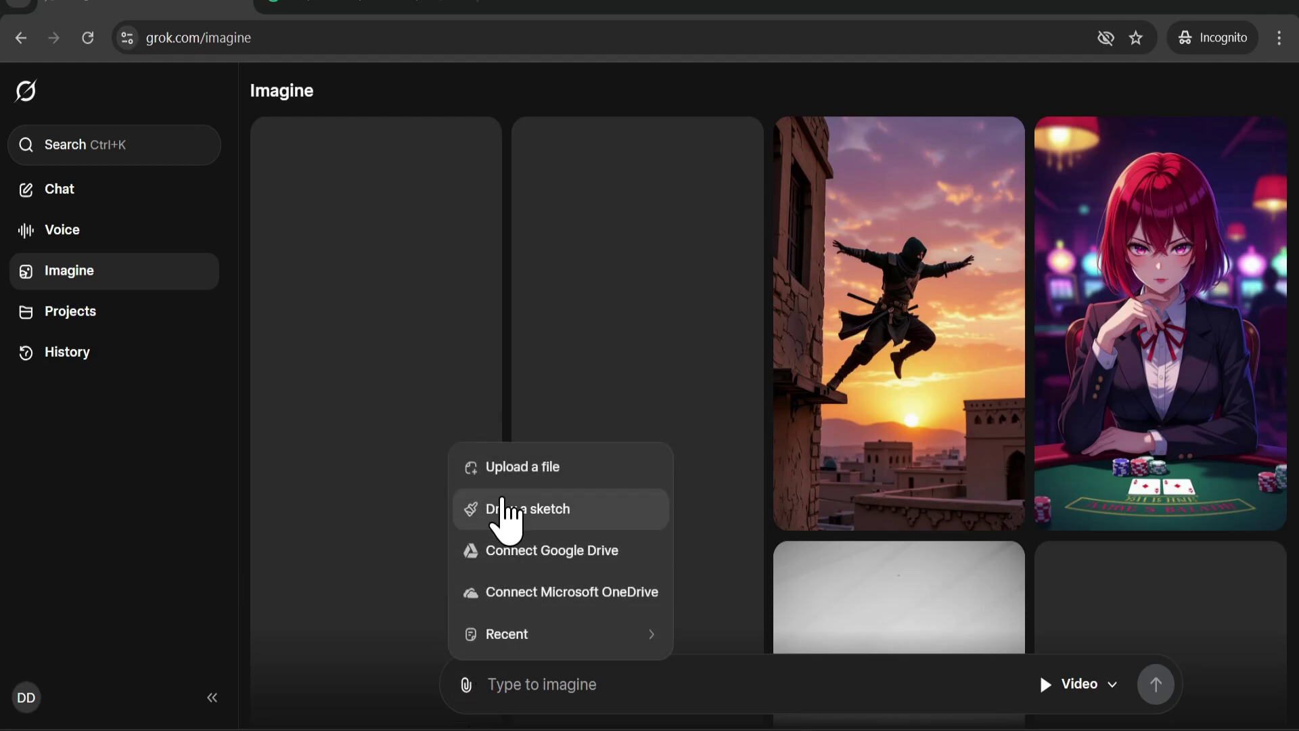
click(504, 467)
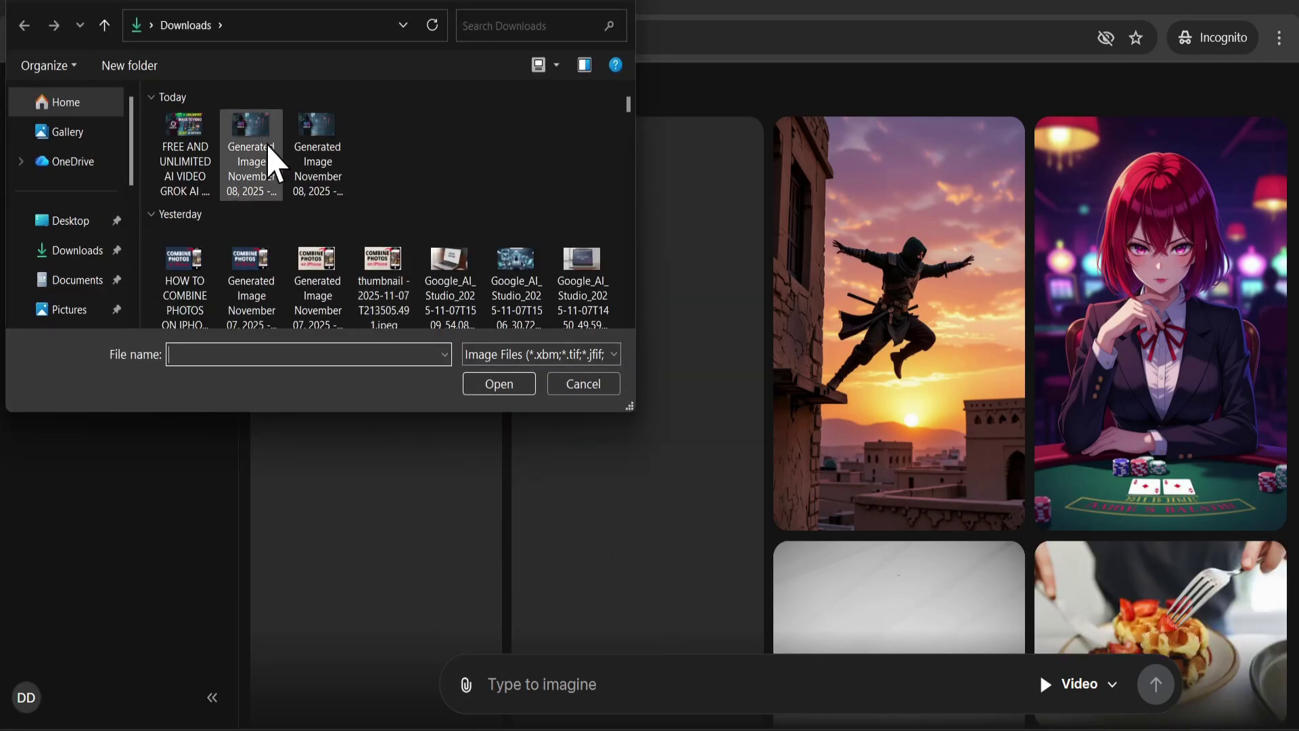
click(269, 160)
click(483, 383)
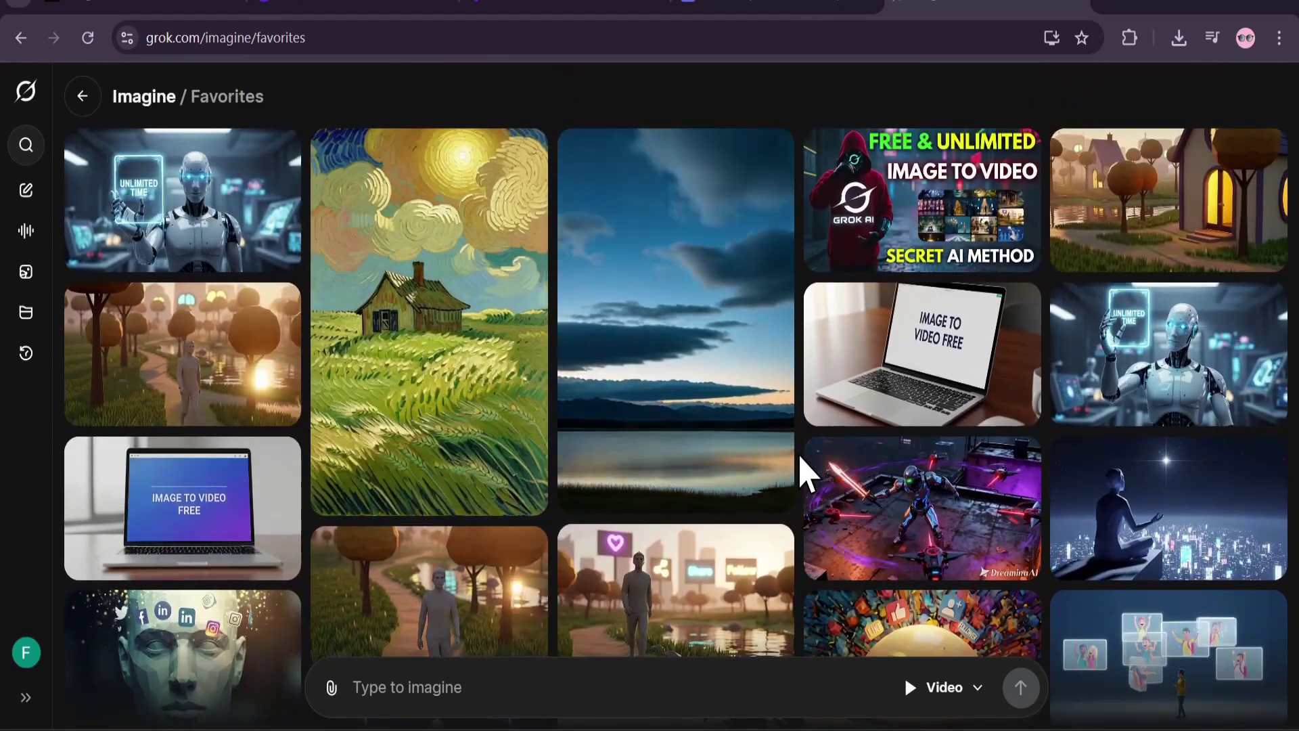
Scroll up and down through the Favorites grid of saved images and videos.
scroll(801, 459, down, 3)
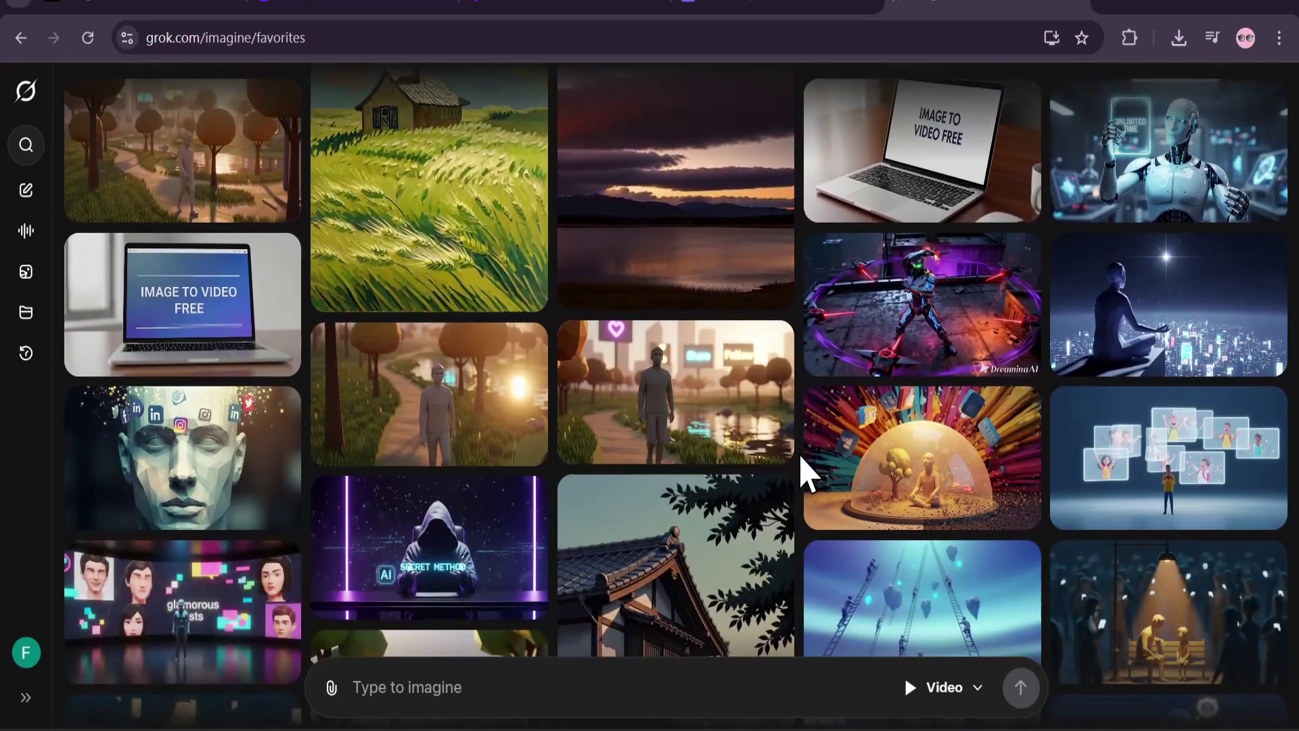
scroll(801, 467, down, 3)
scroll(801, 467, up, 4)
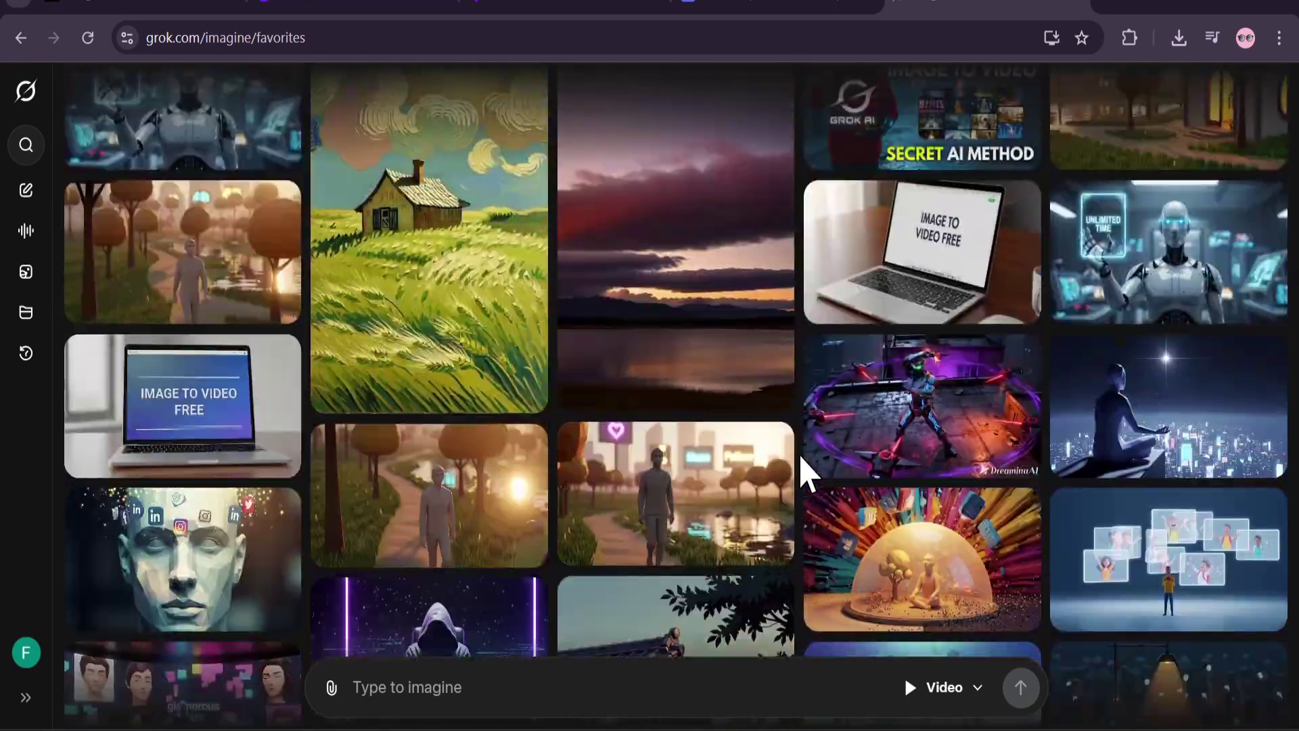
scroll(805, 467, down, 3)
scroll(805, 467, up, 5)
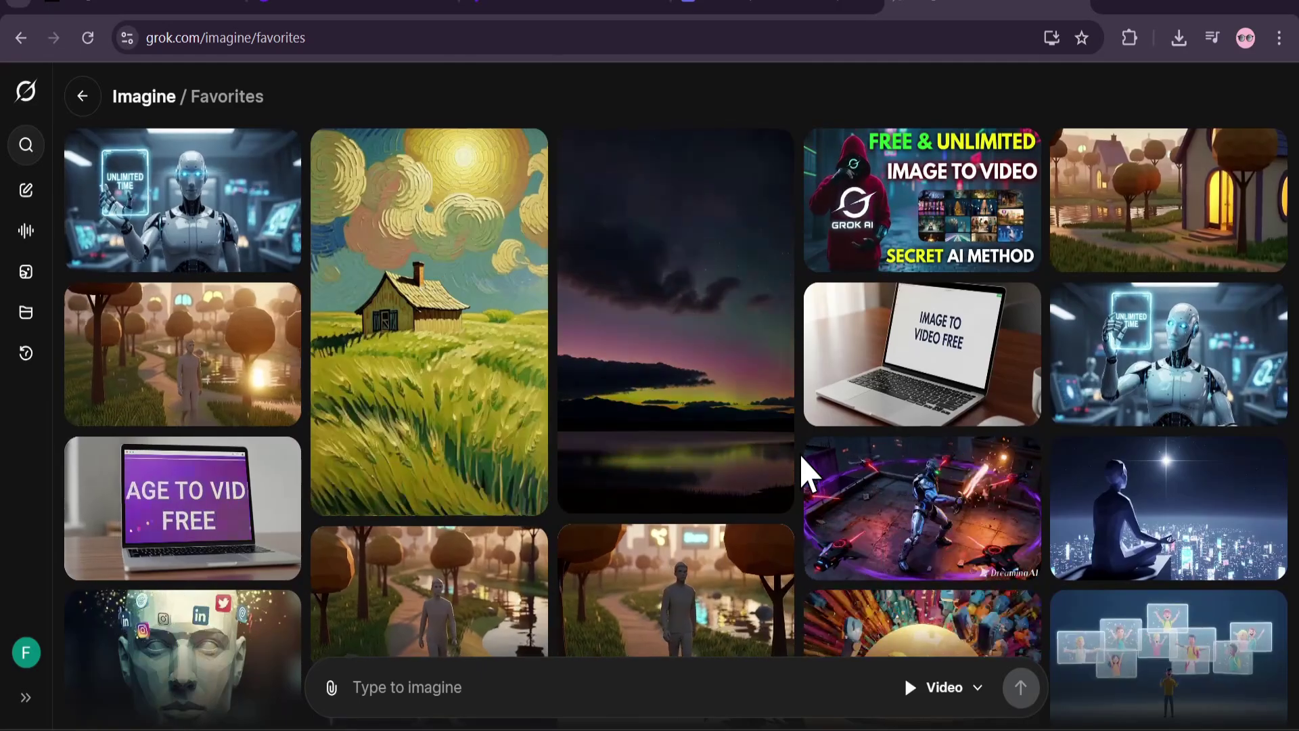
scroll(805, 467, down, 2)
scroll(805, 467, down, 3)
scroll(805, 467, up, 3)
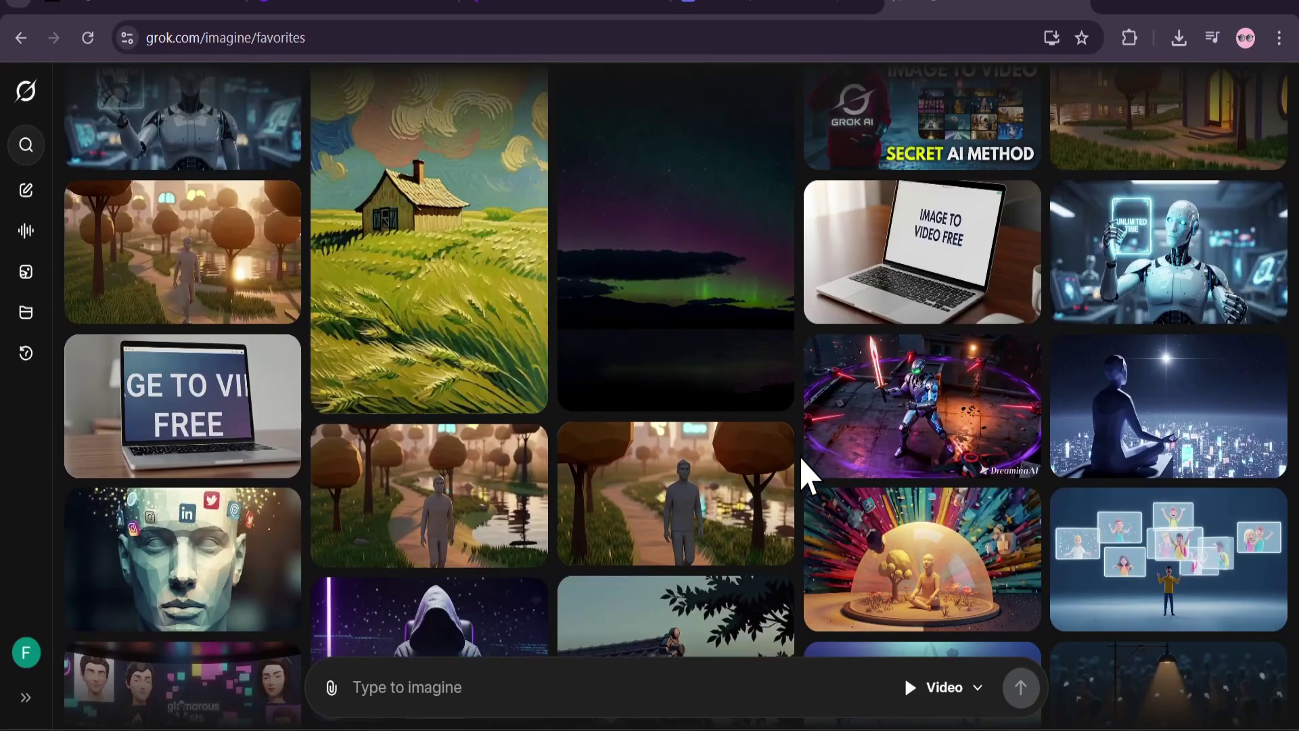
scroll(802, 462, up, 2)
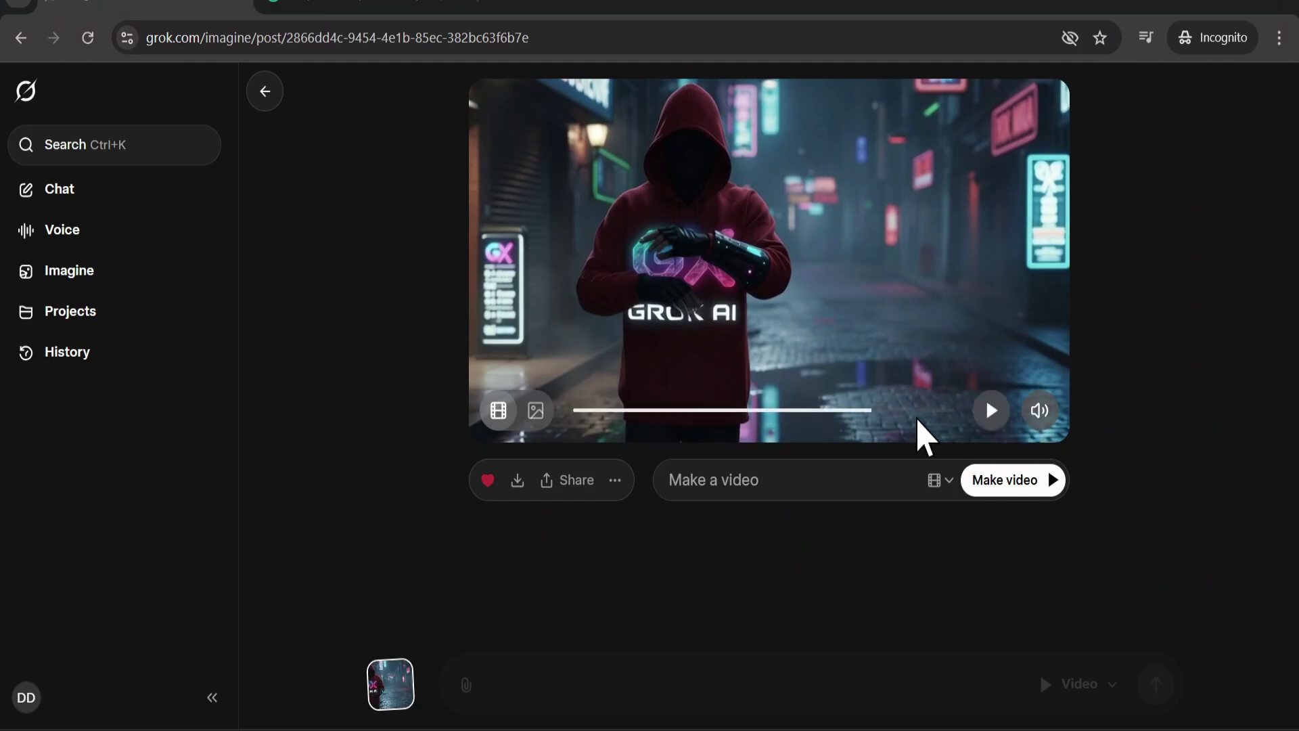
Rewind the hooded Grok AI video to the start and play it.
drag(673, 419, 577, 418)
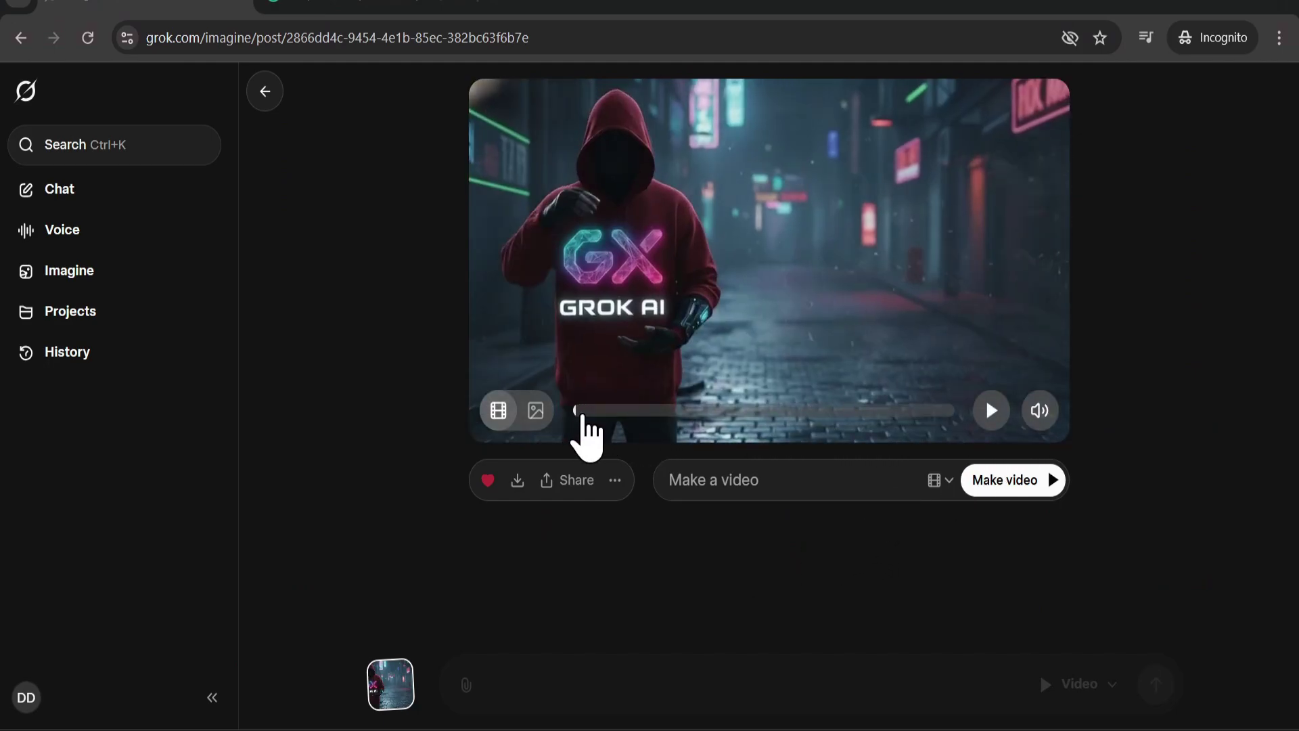
click(989, 411)
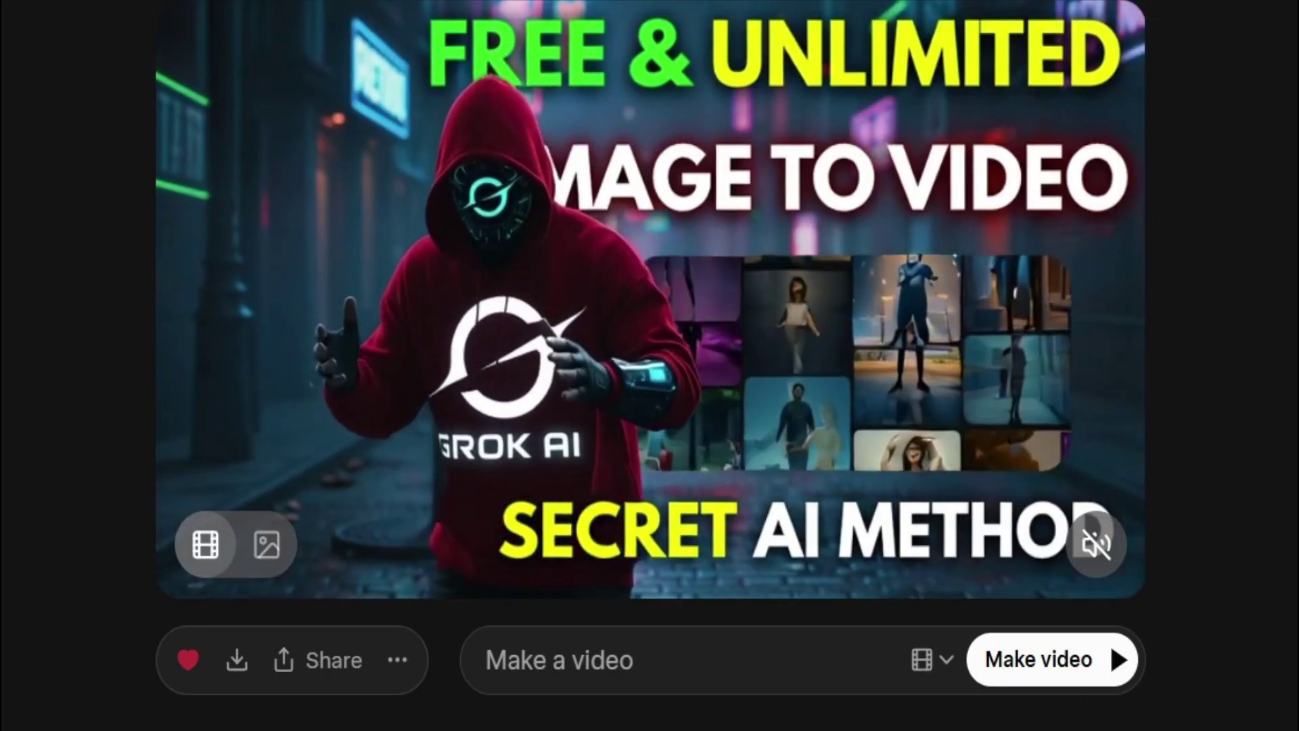
mouse_move(739, 435)
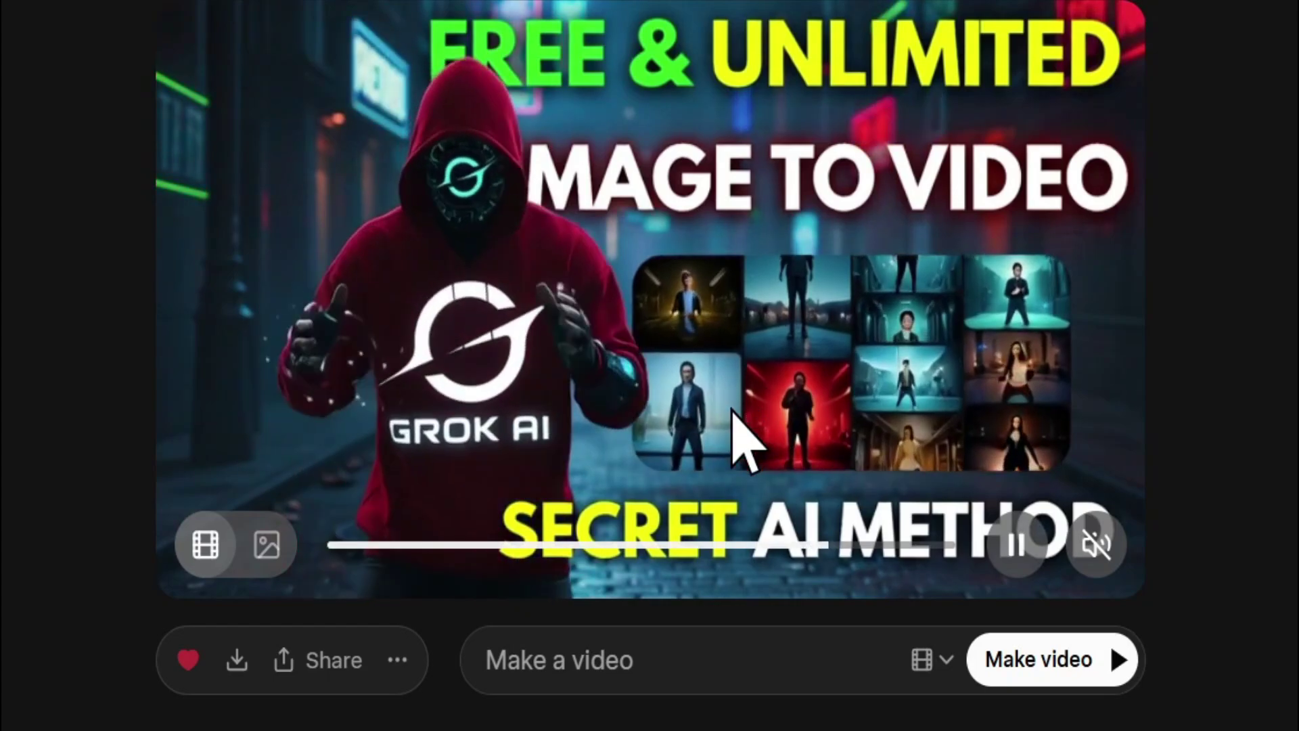